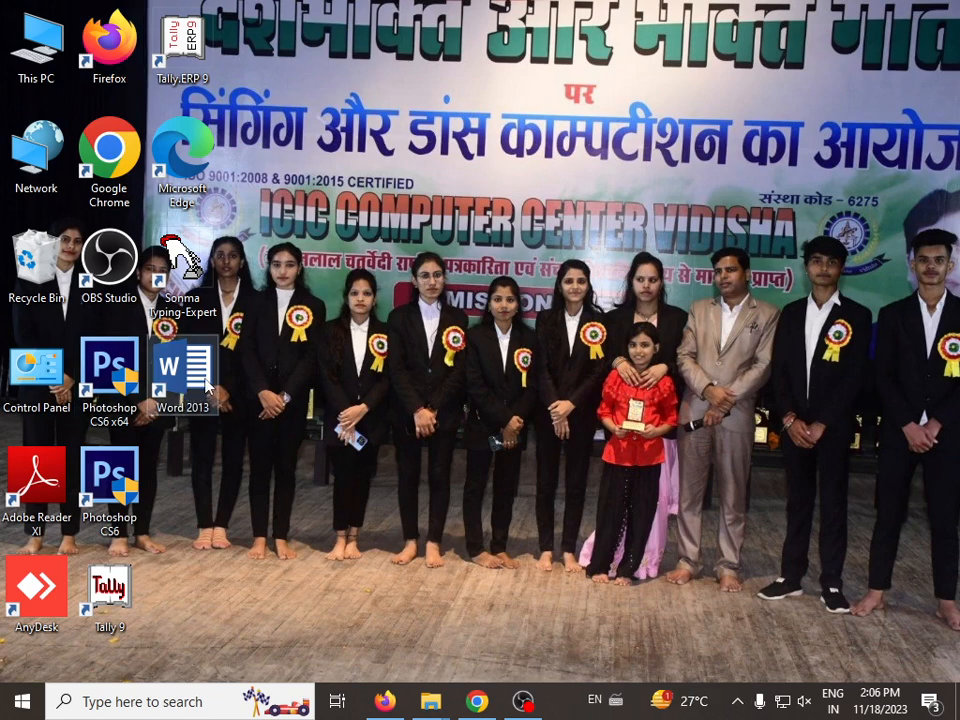
click(20, 703)
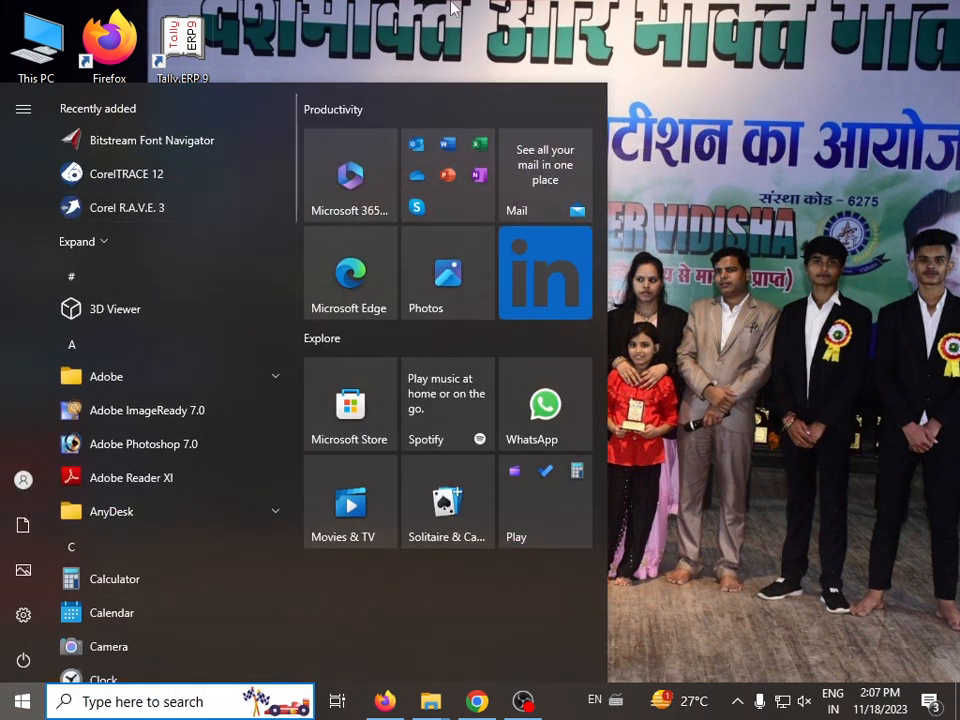
click(793, 375)
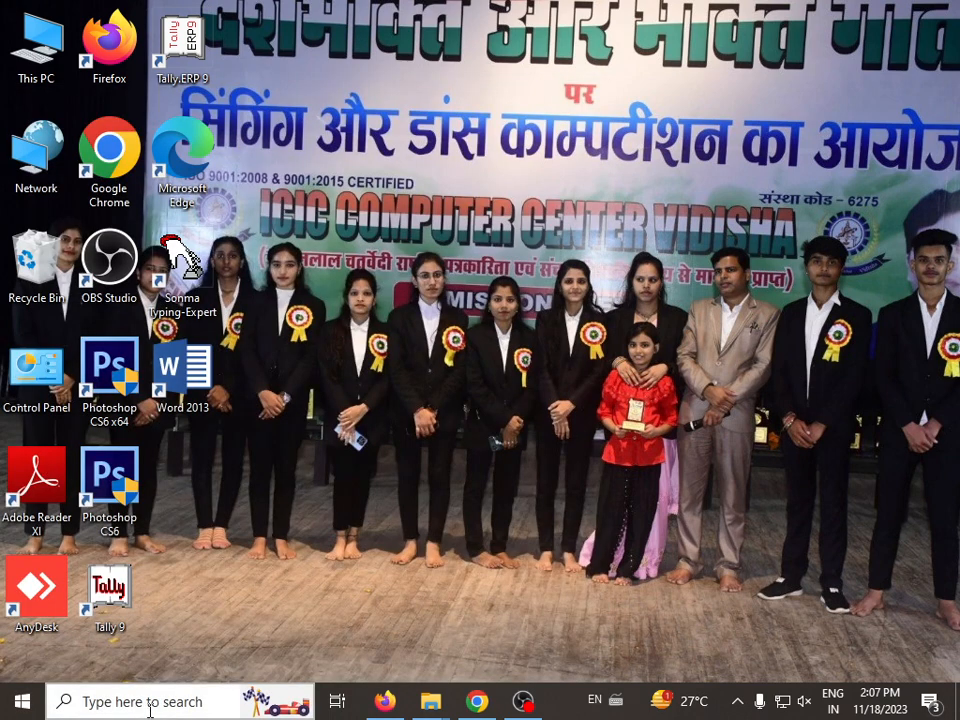
click(150, 705)
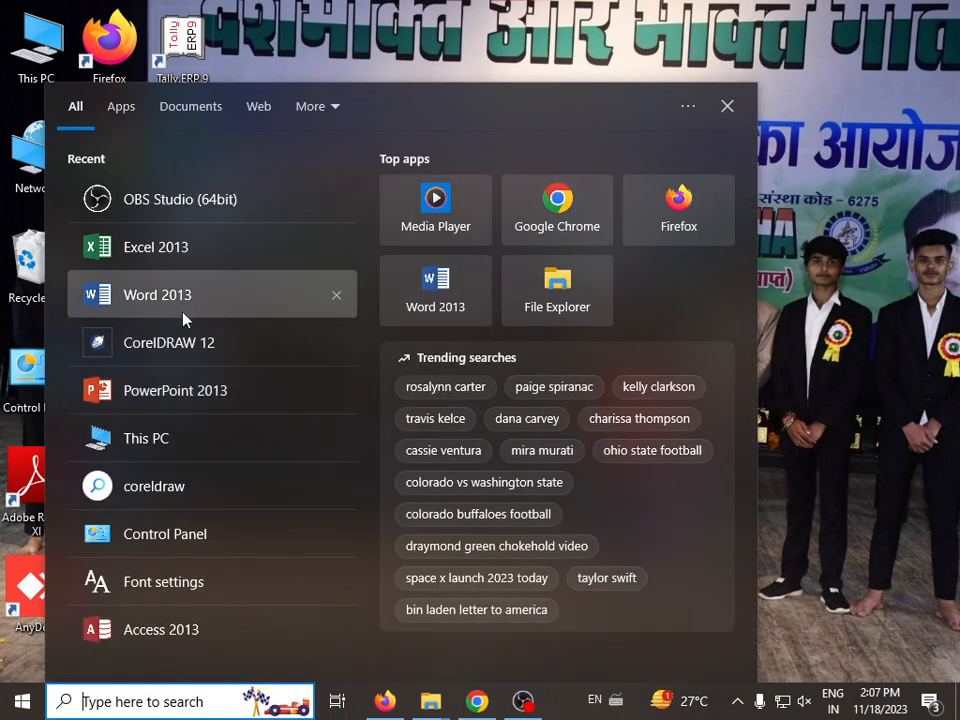
click(423, 52)
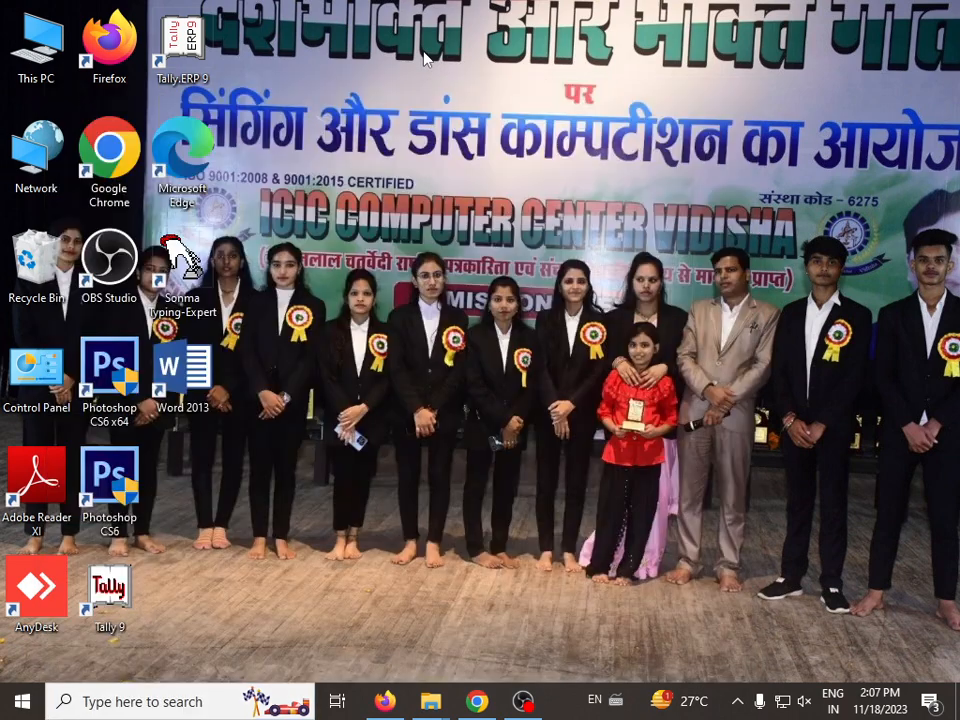
Launch Word 2013 and create a new blank document.
double_click(174, 384)
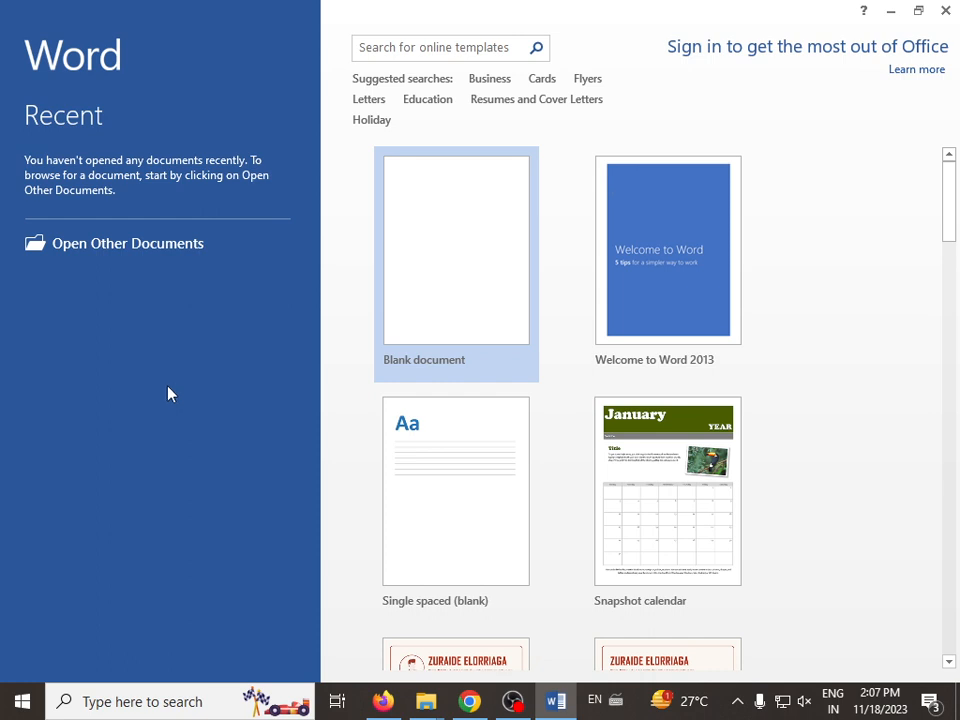
click(491, 304)
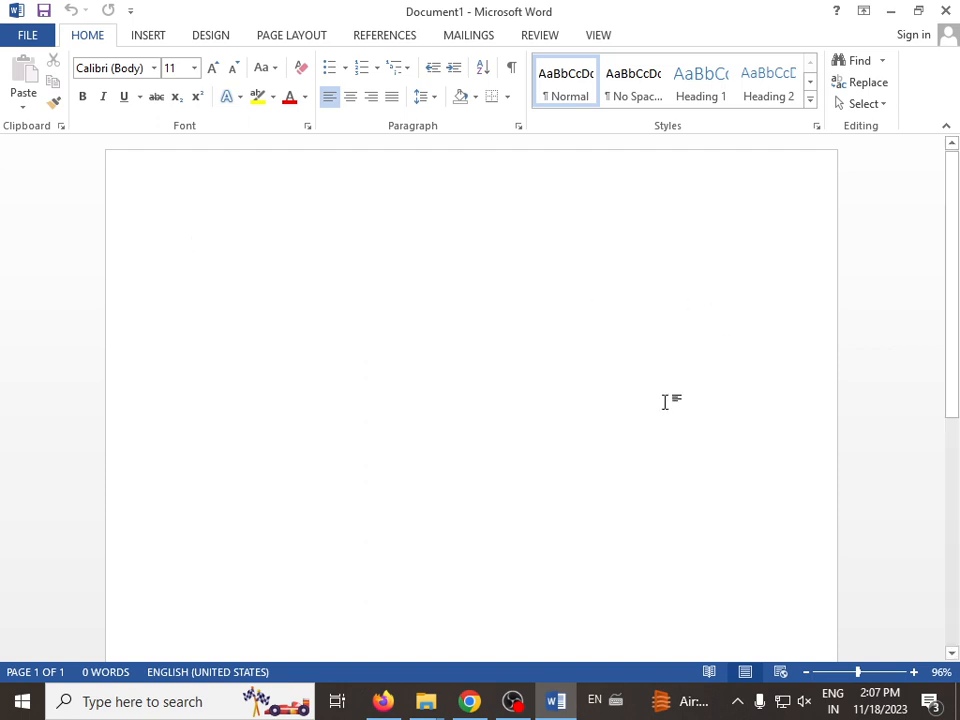
Apply the DO NOT COPY 1 watermark to the blank document and check how it looks on the page.
scroll(452, 488, down, 3)
scroll(450, 493, down, 3)
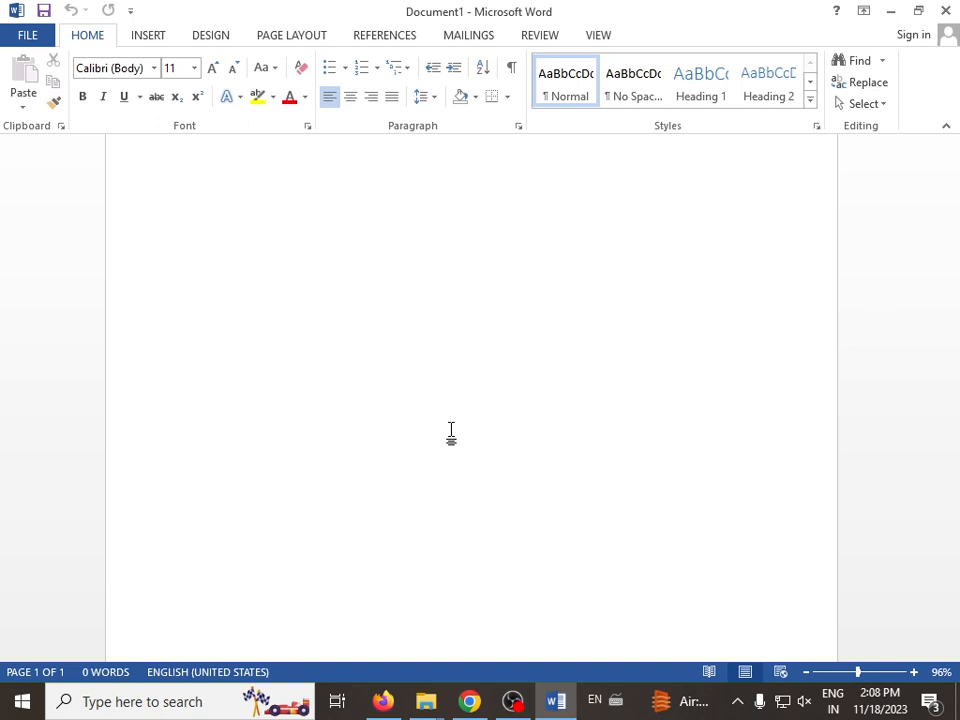
click(214, 38)
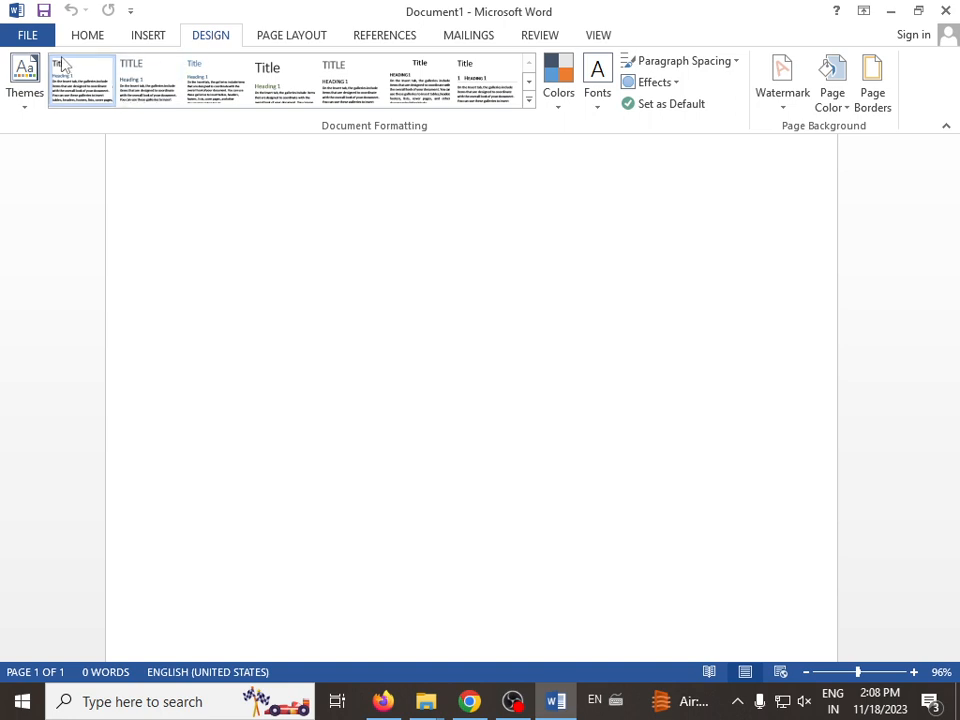
click(783, 110)
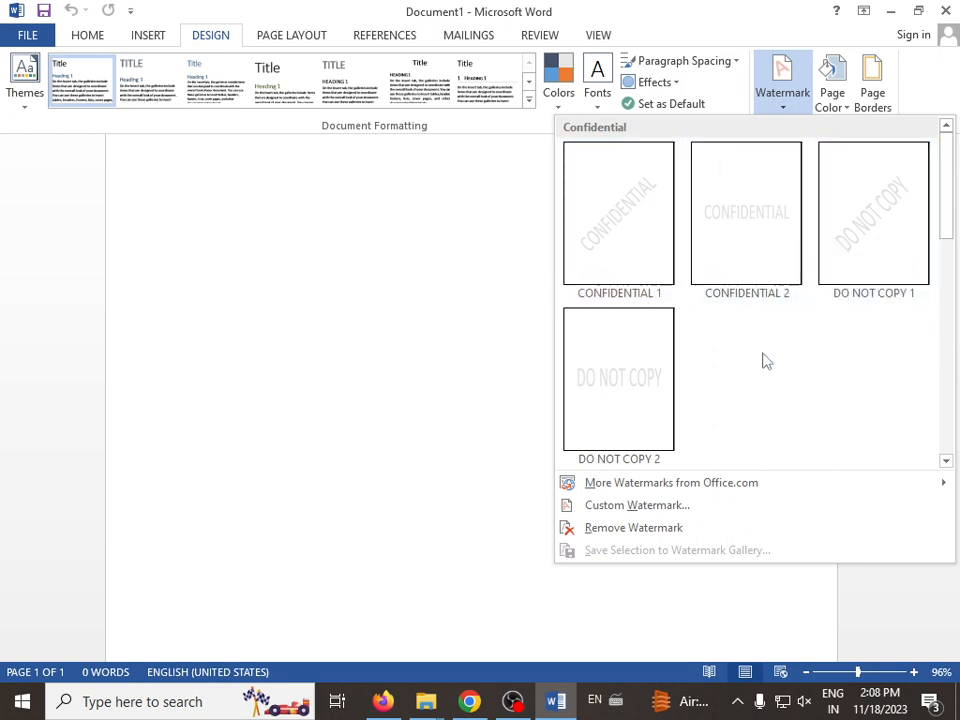
click(853, 243)
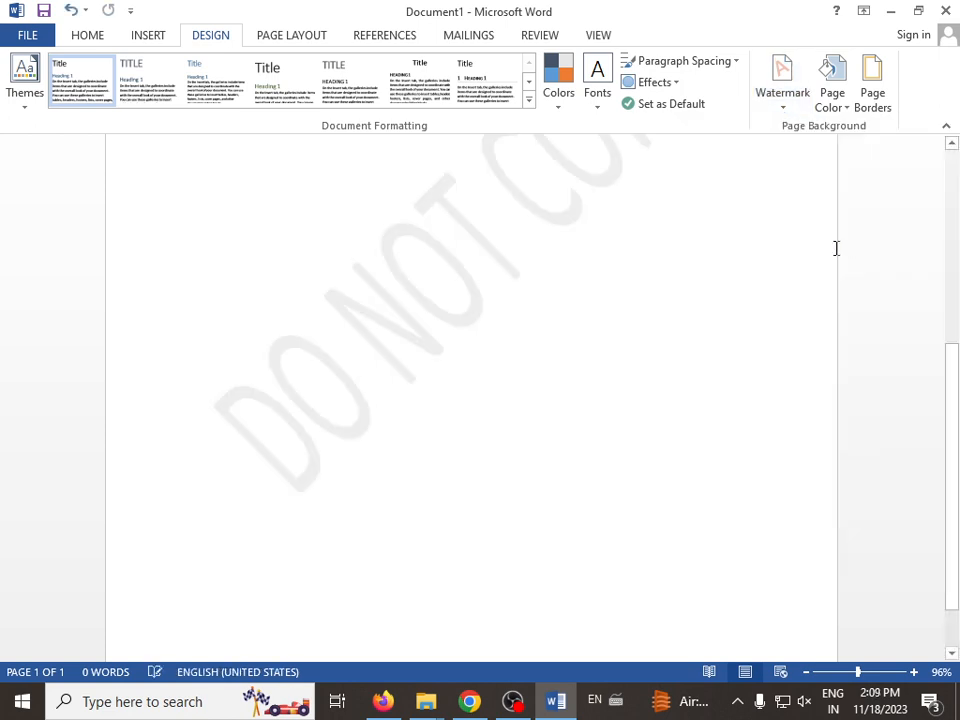
scroll(516, 364, up, 3)
scroll(516, 368, down, 8)
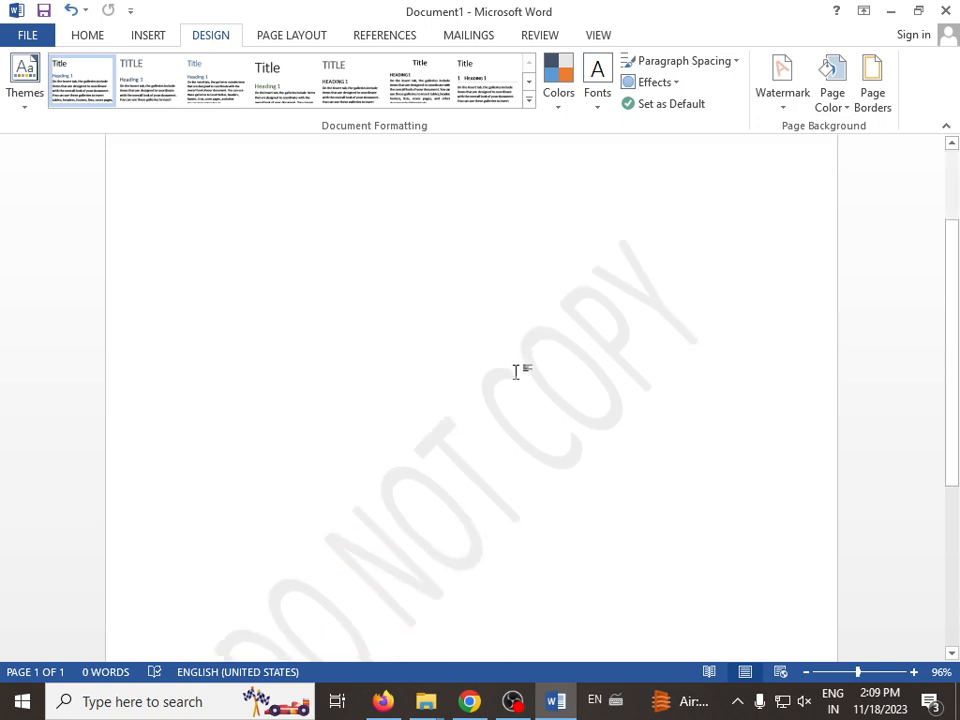
scroll(516, 371, up, 6)
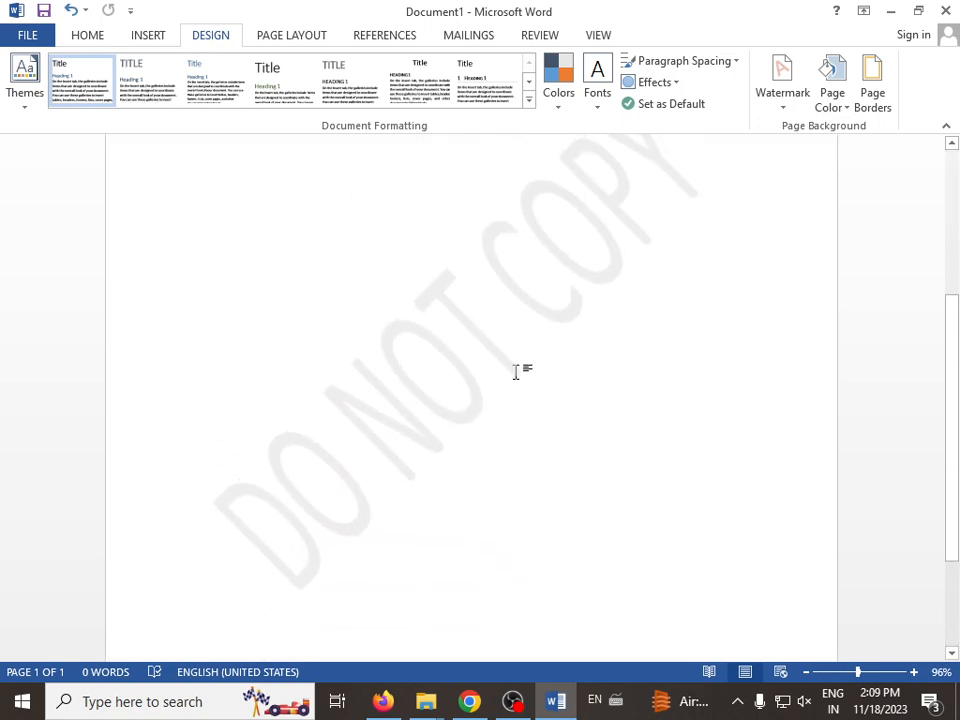
scroll(510, 390, up, 2)
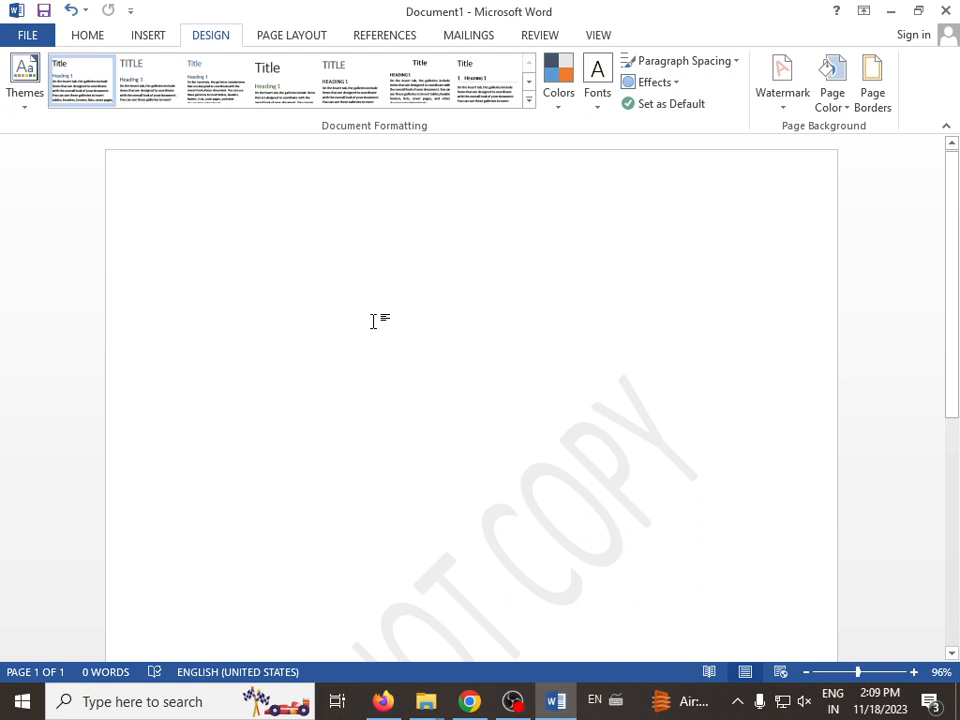
Increase the font size at the start of the document to 20.
click(140, 36)
click(92, 38)
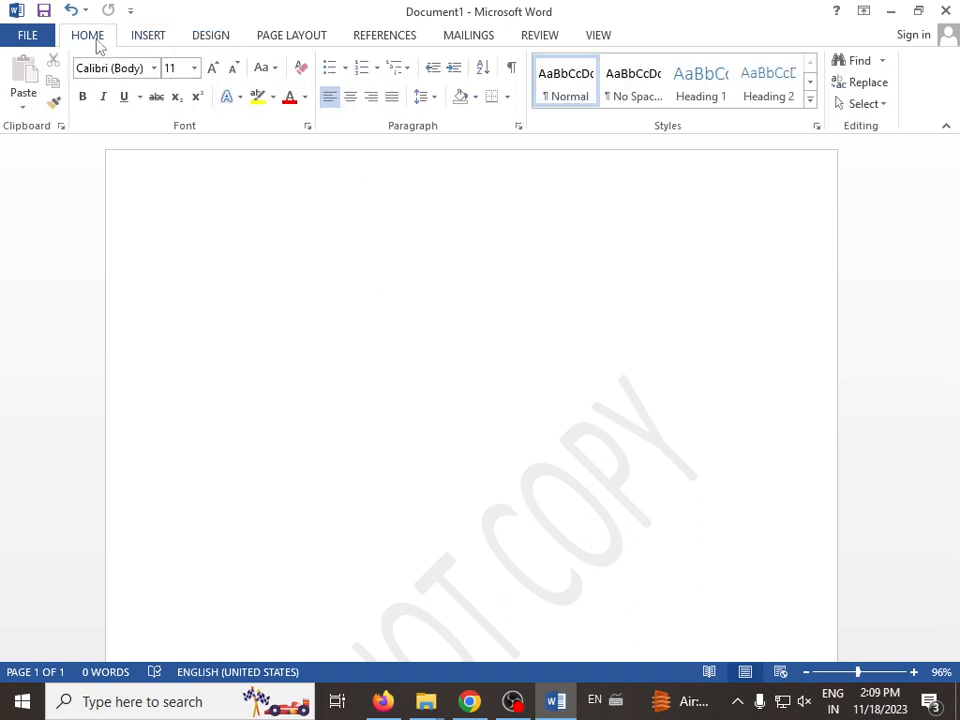
click(213, 70)
click(220, 76)
click(220, 76)
click(220, 76)
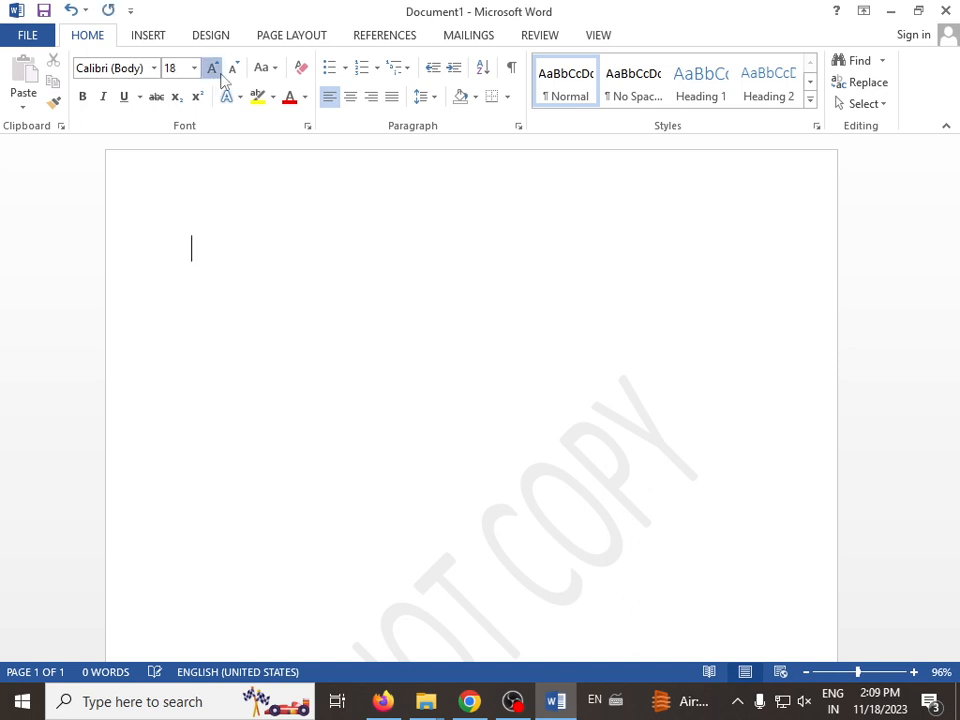
click(220, 76)
Generate sample paragraphs in the document with the =rand() function.
text(=)
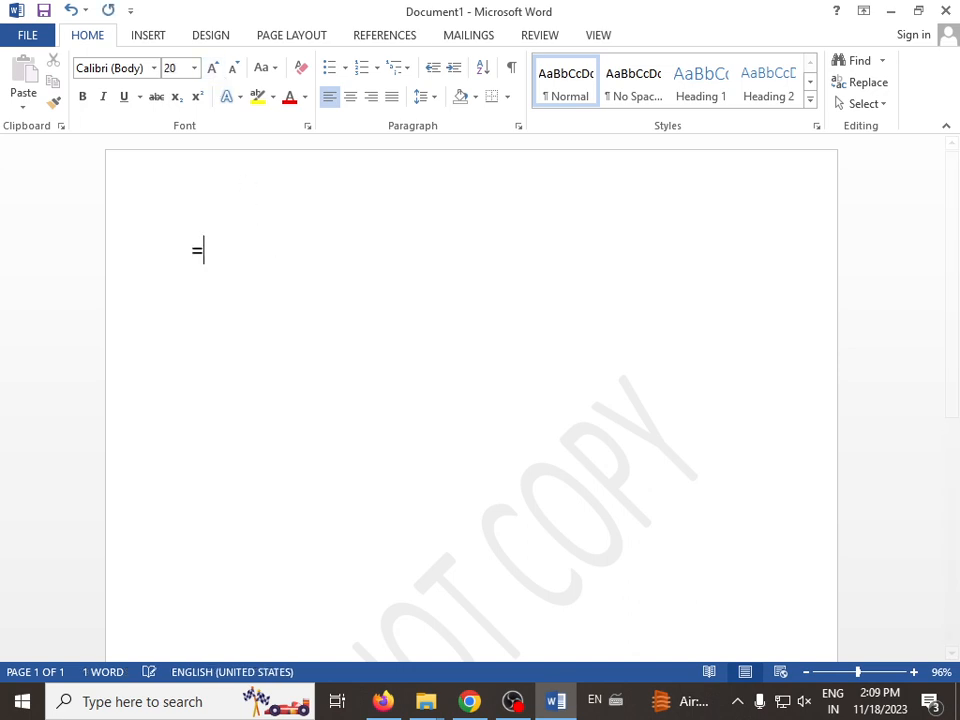
text(rand)
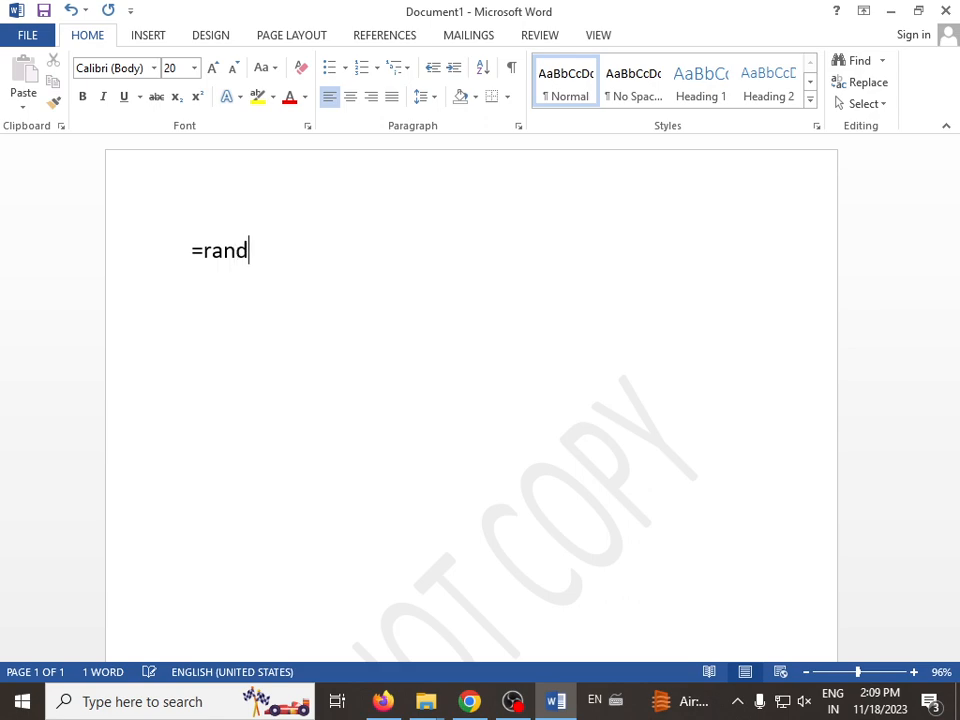
text(())
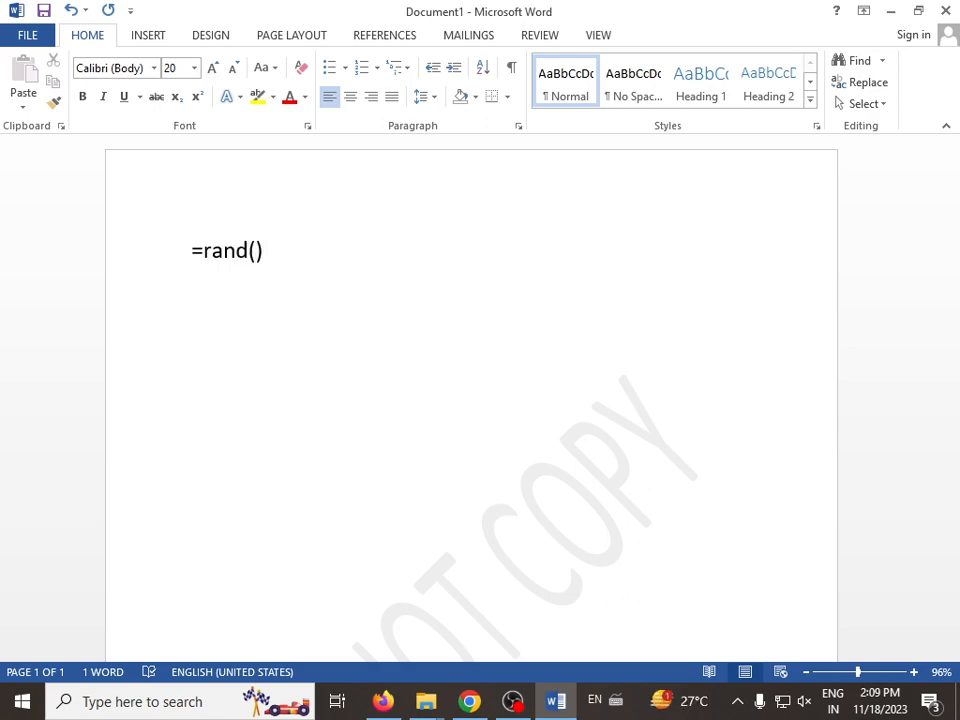
key(Return)
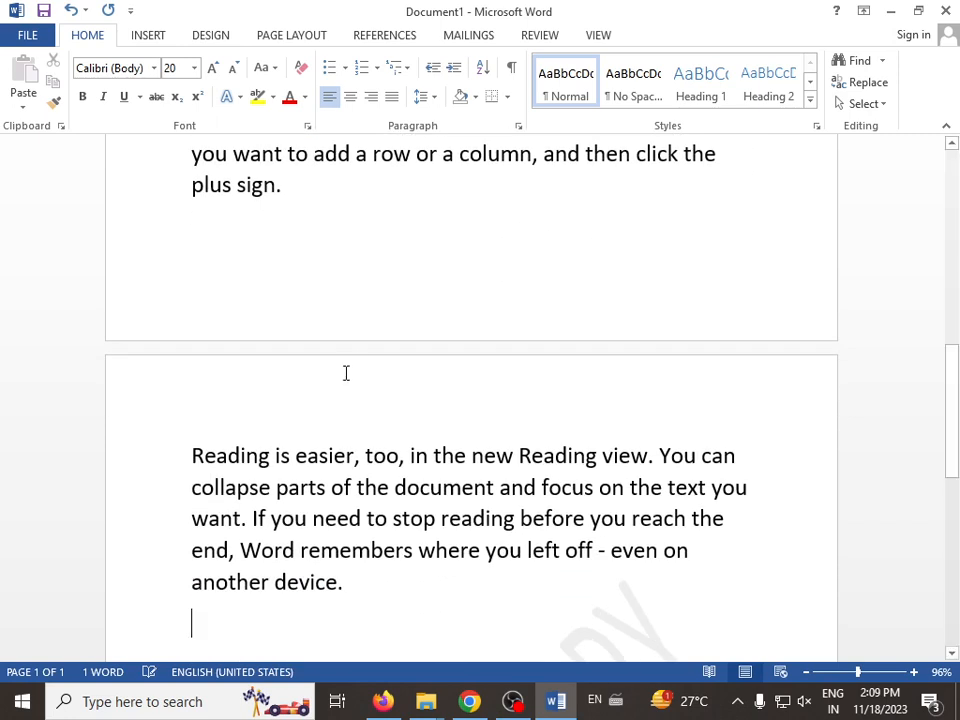
Copy the entire sample text and paste it six times over the selection to fill several pages.
key(ctrl+a)
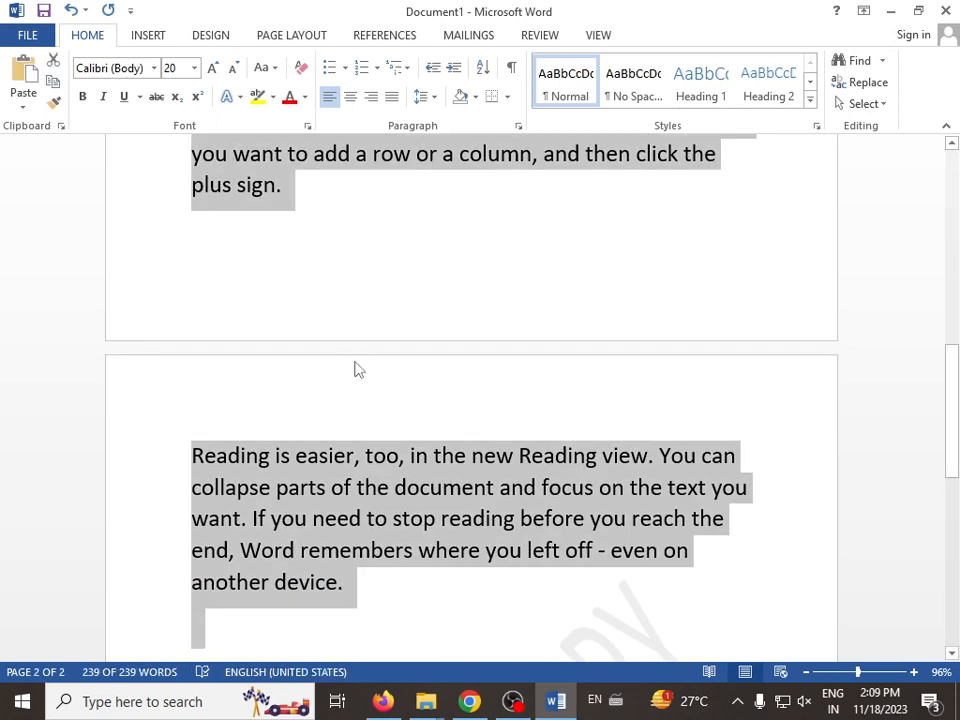
key(ctrl+v)
key(ctrl+v)
key(ctrl+v)
key(ctrl+v)
key(ctrl+v)
key(ctrl+v)
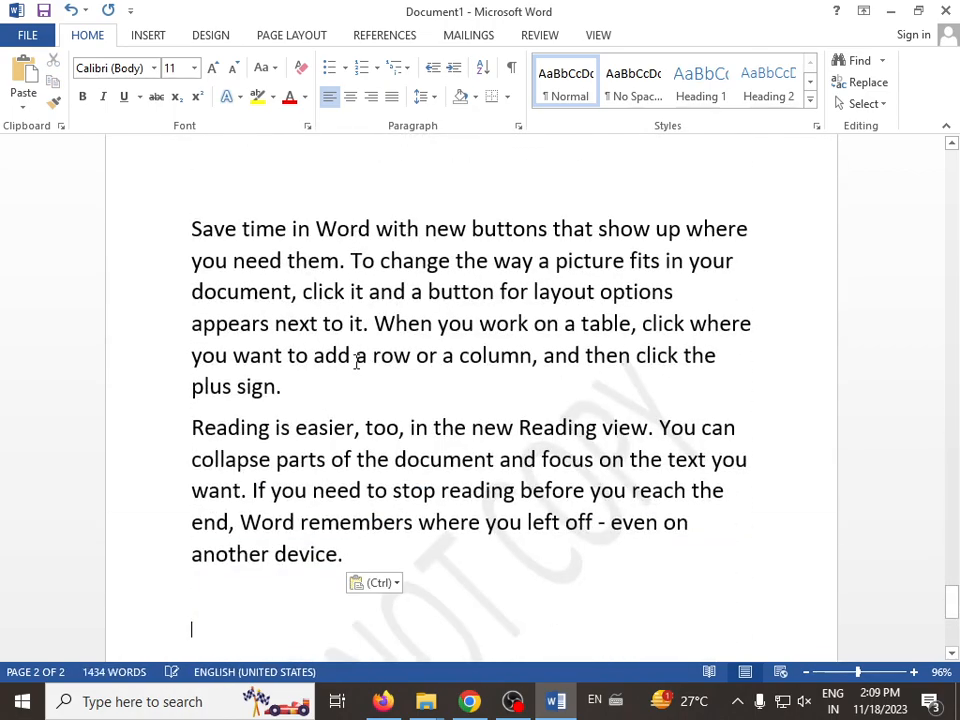
Look through the document's pages to examine the DO NOT COPY watermark behind the text on each one.
scroll(362, 364, up, 8)
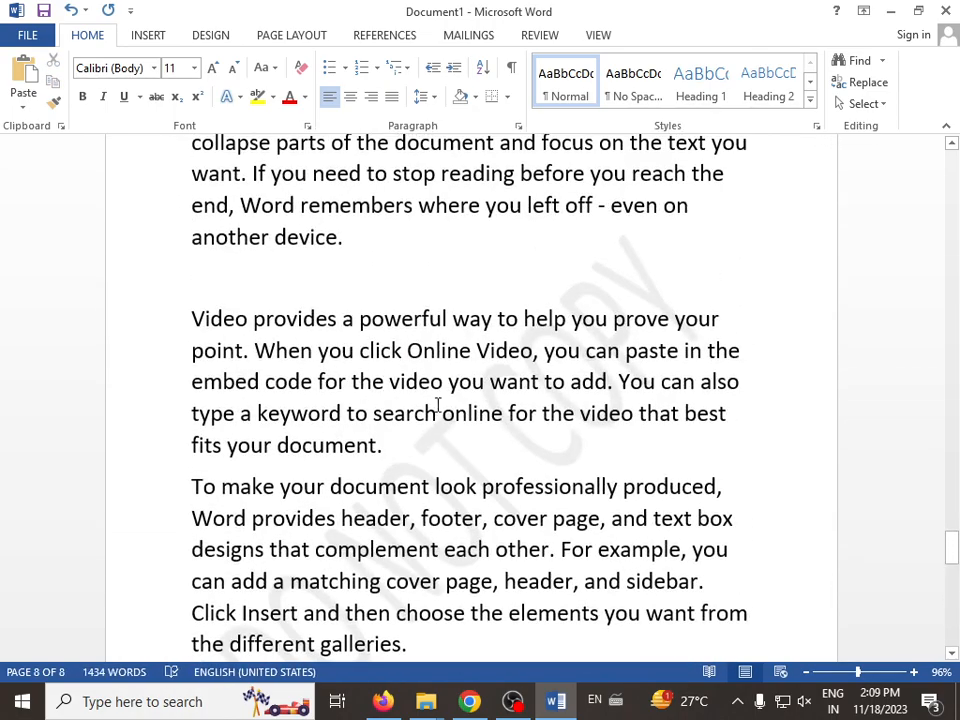
click(437, 406)
scroll(476, 540, down, 1)
scroll(484, 542, up, 7)
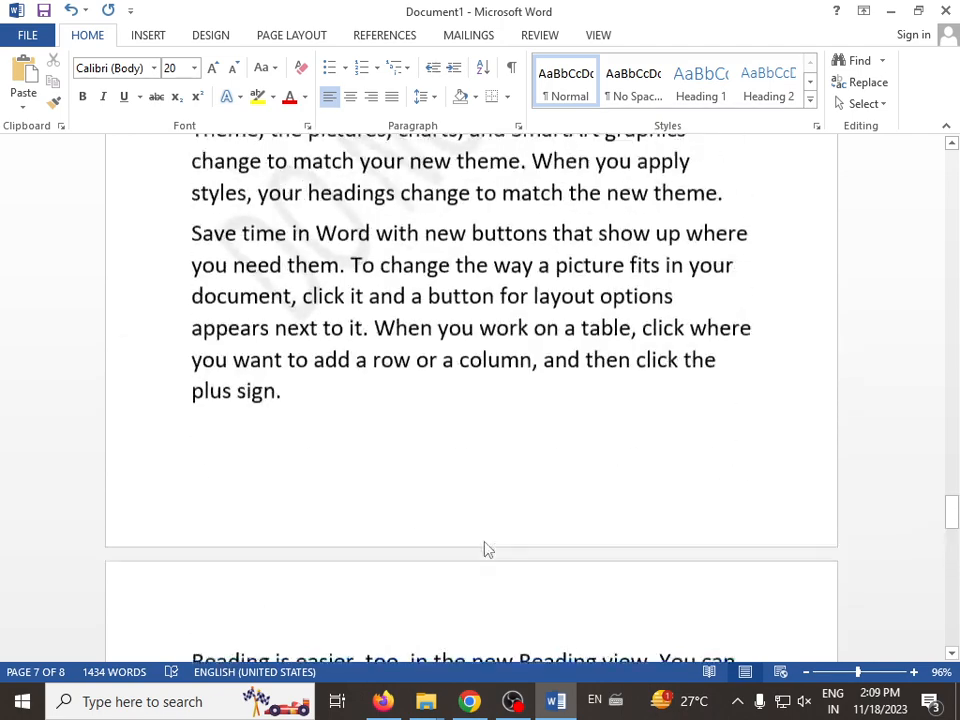
scroll(484, 545, up, 5)
scroll(482, 532, down, 3)
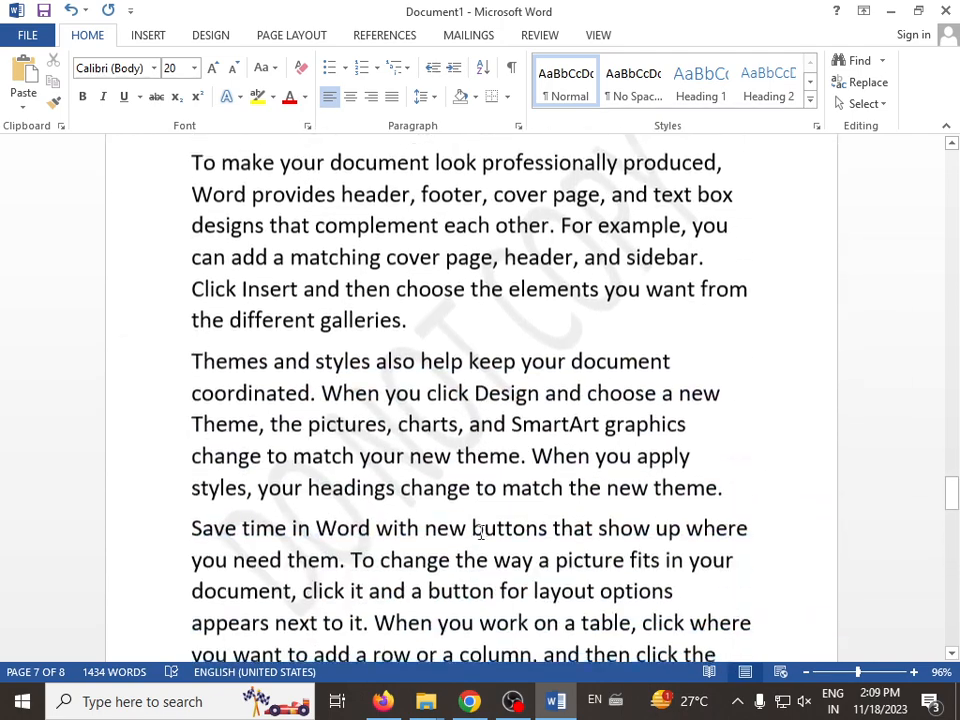
scroll(480, 535, down, 10)
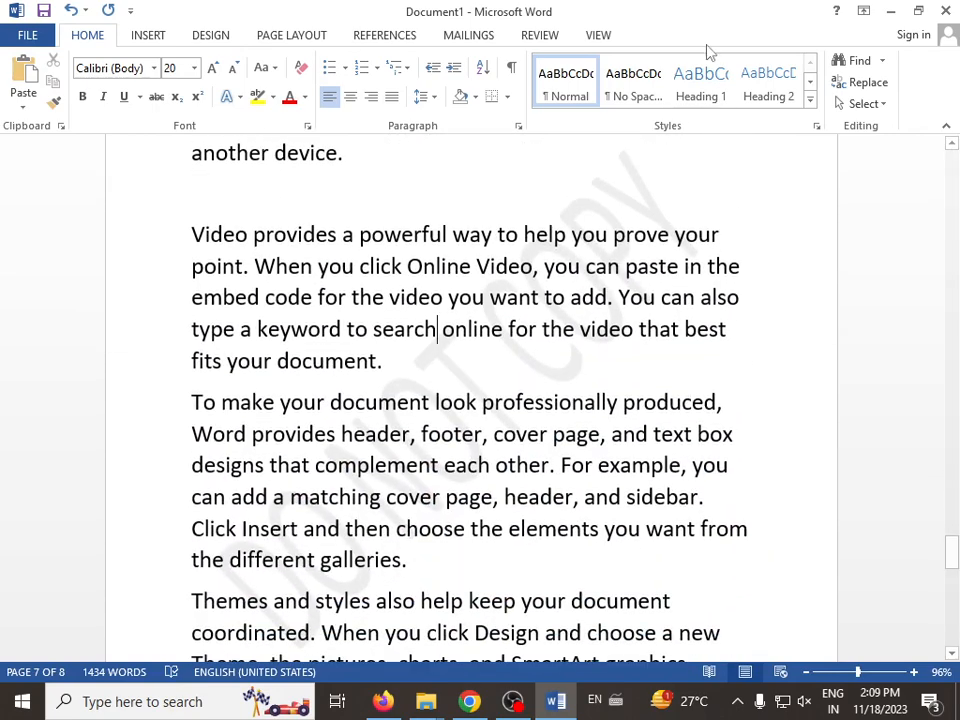
click(160, 40)
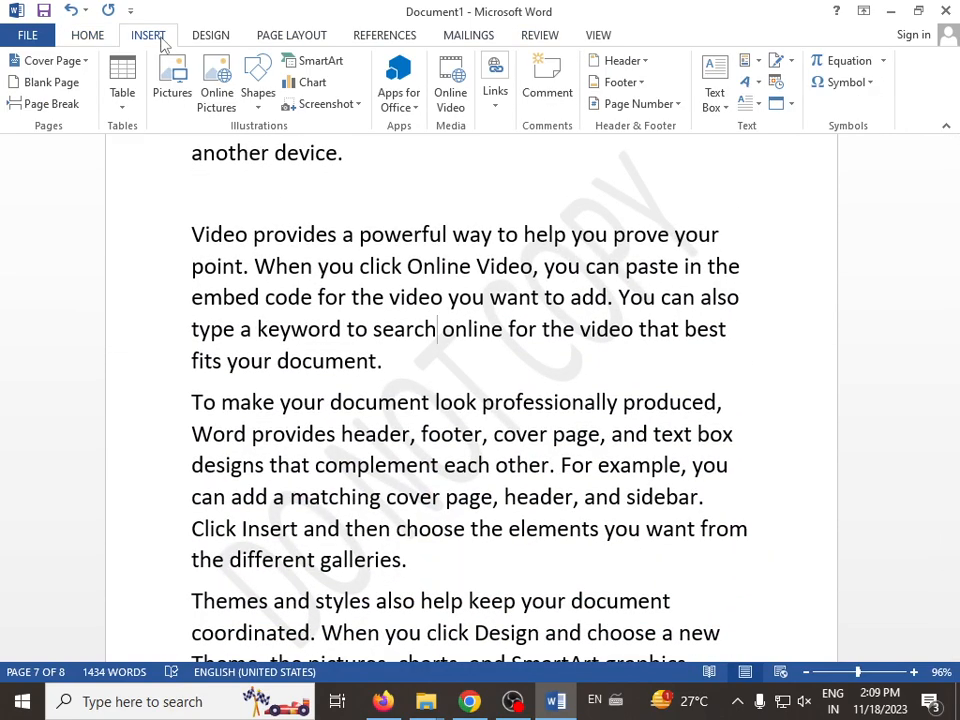
scroll(320, 300, down, 2)
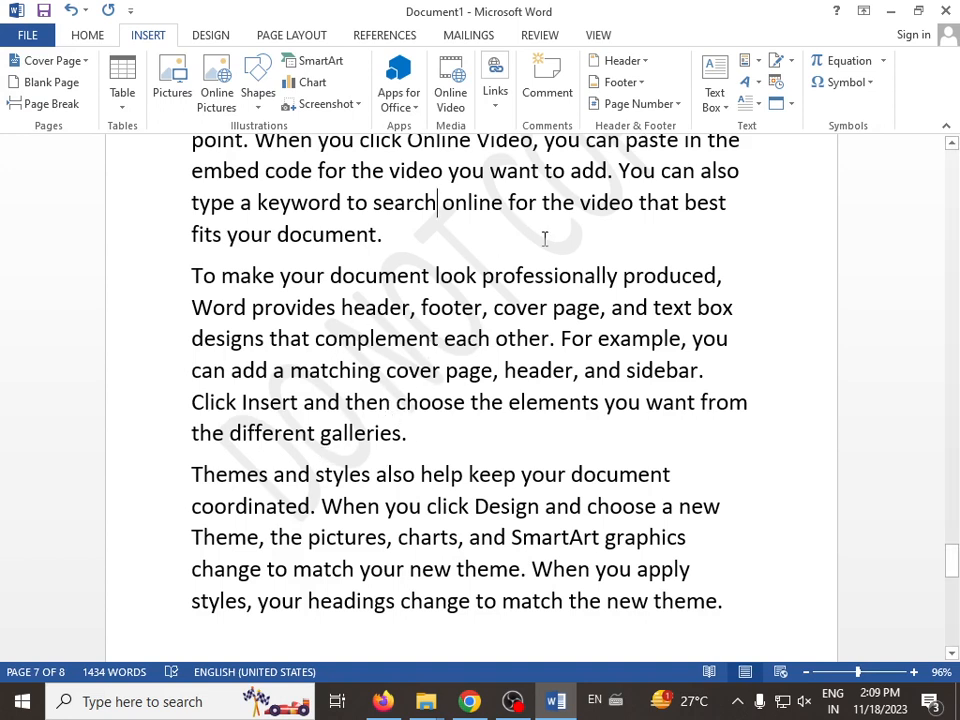
click(208, 37)
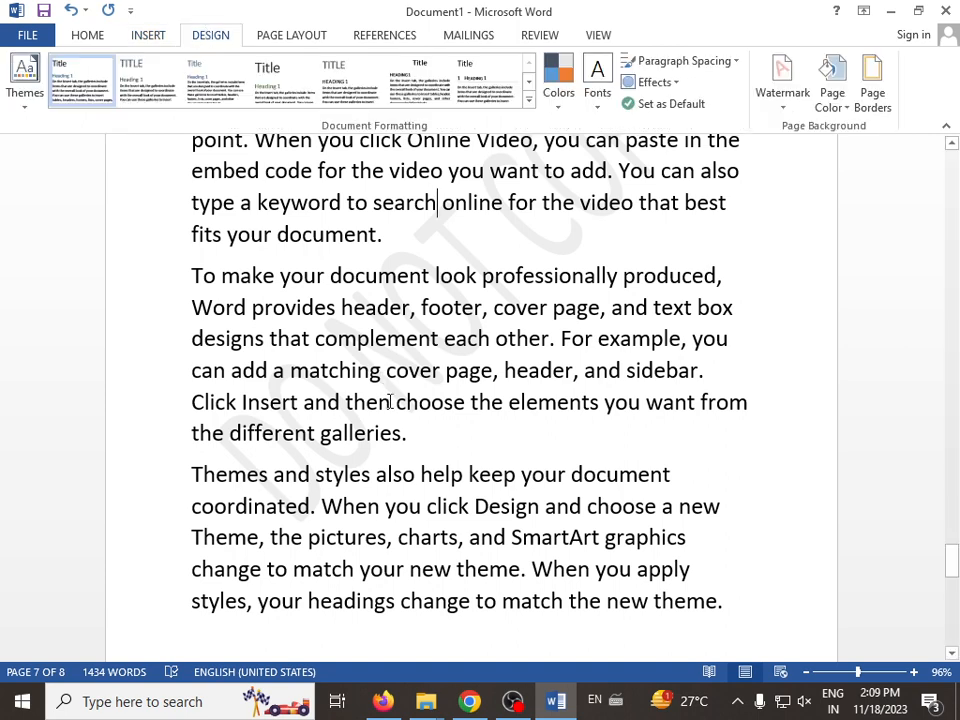
scroll(390, 401, down, 3)
scroll(390, 401, down, 8)
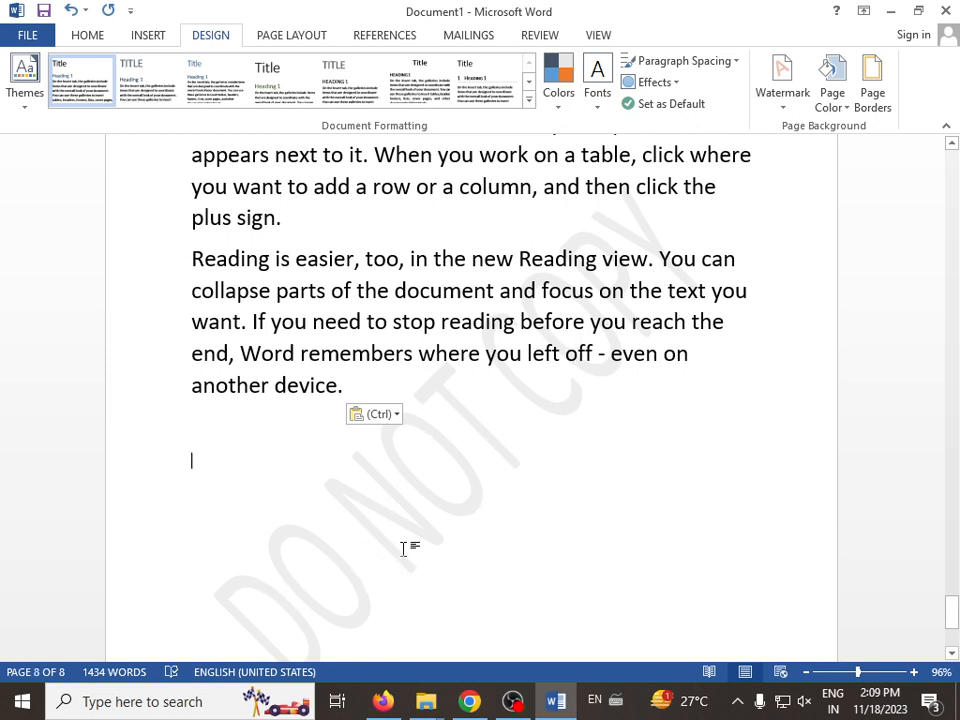
scroll(450, 440, down, 1)
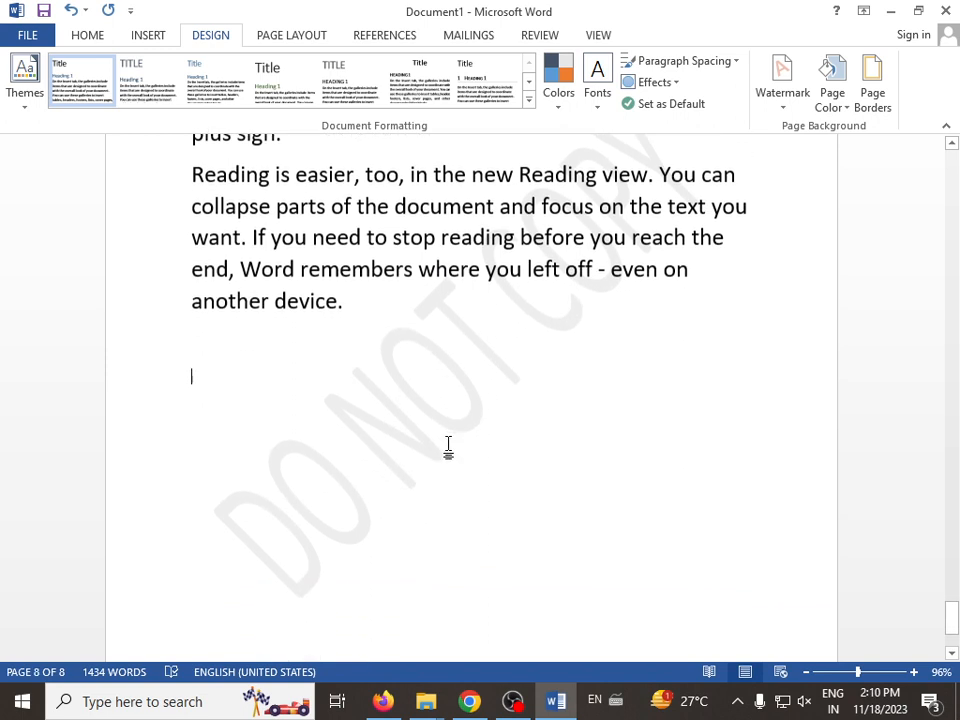
scroll(448, 443, up, 2)
scroll(406, 370, down, 2)
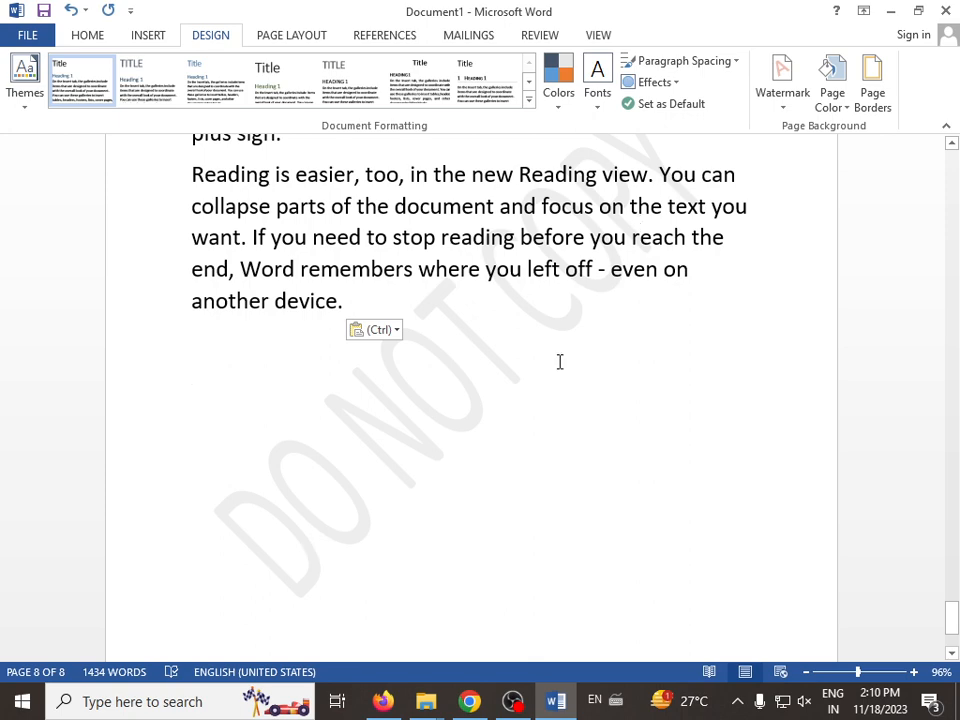
scroll(409, 433, up, 10)
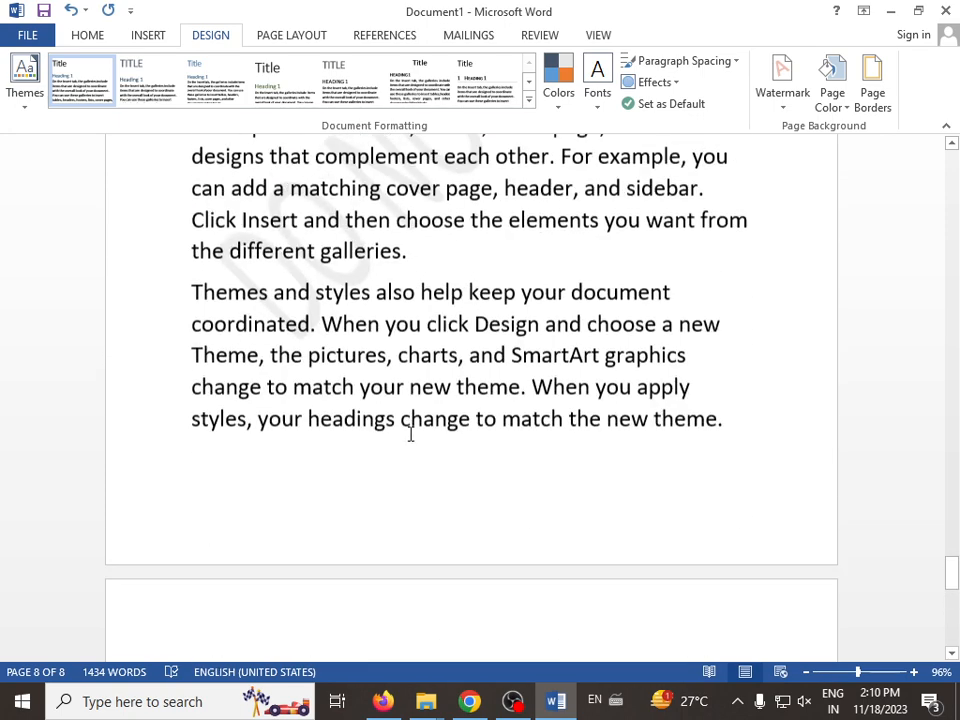
scroll(380, 425, up, 2)
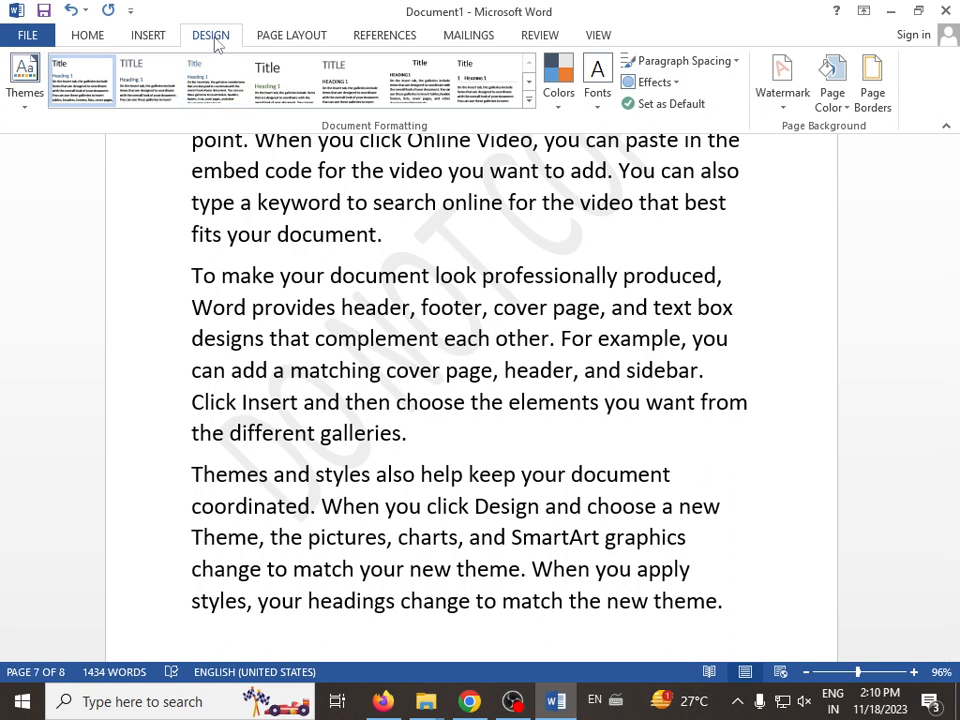
Remove the DO NOT COPY watermark from the document.
click(785, 95)
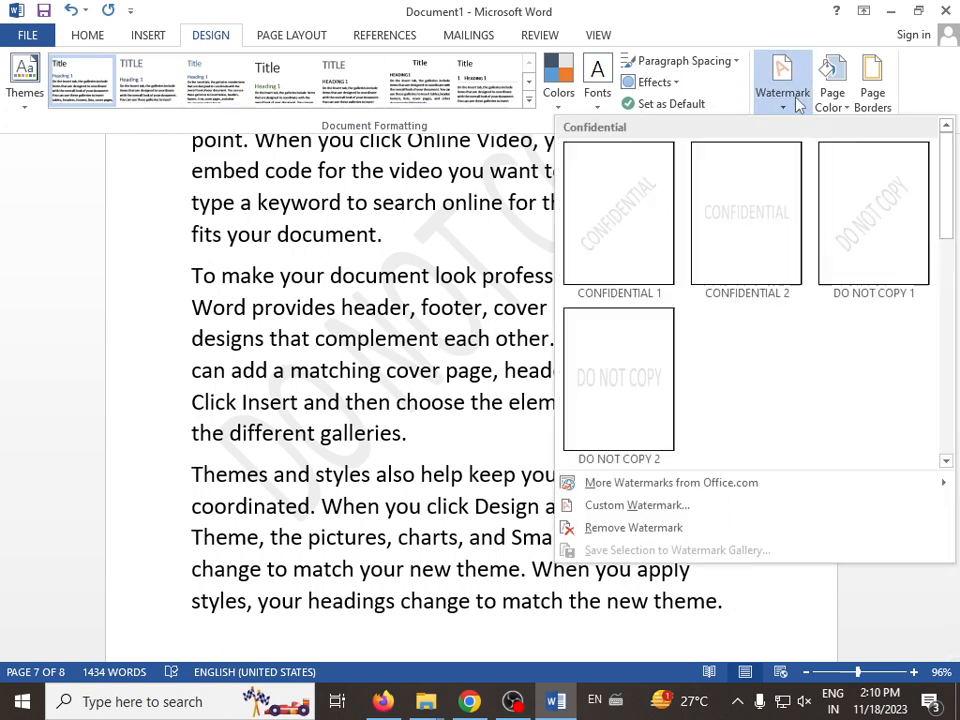
right_click(822, 202)
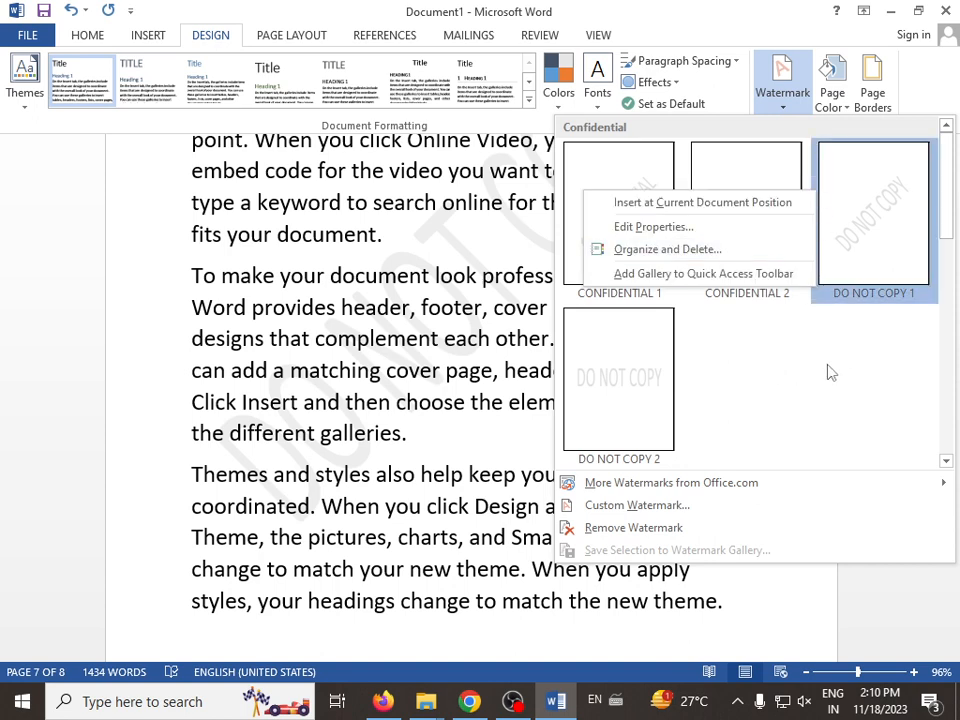
click(637, 493)
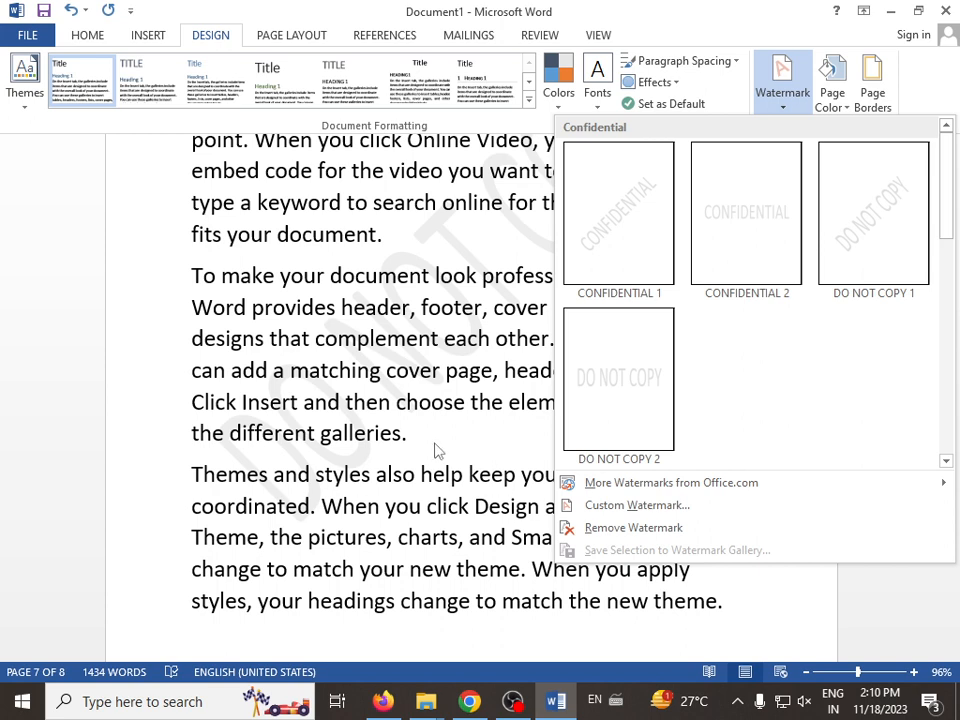
click(612, 530)
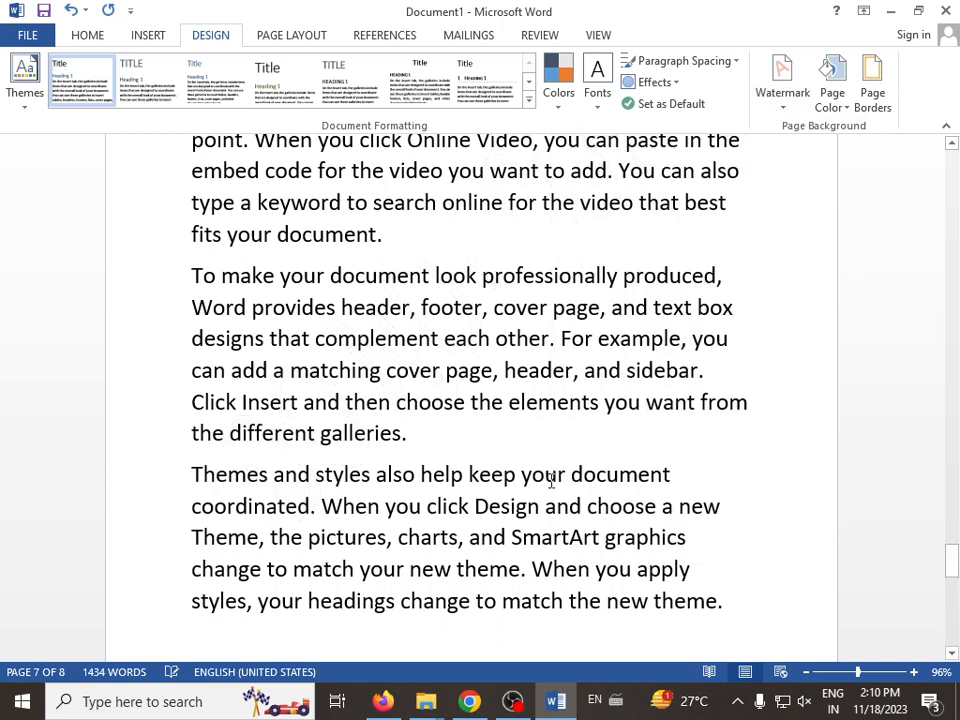
Start a custom watermark, try the different watermark types, and settle on Picture watermark.
click(793, 110)
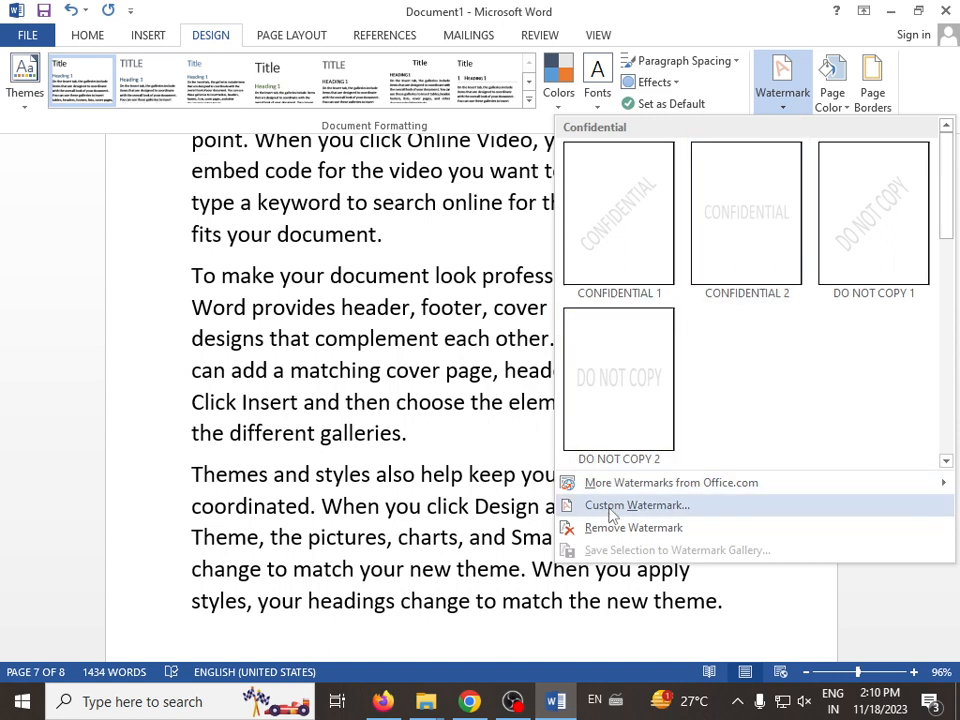
click(685, 508)
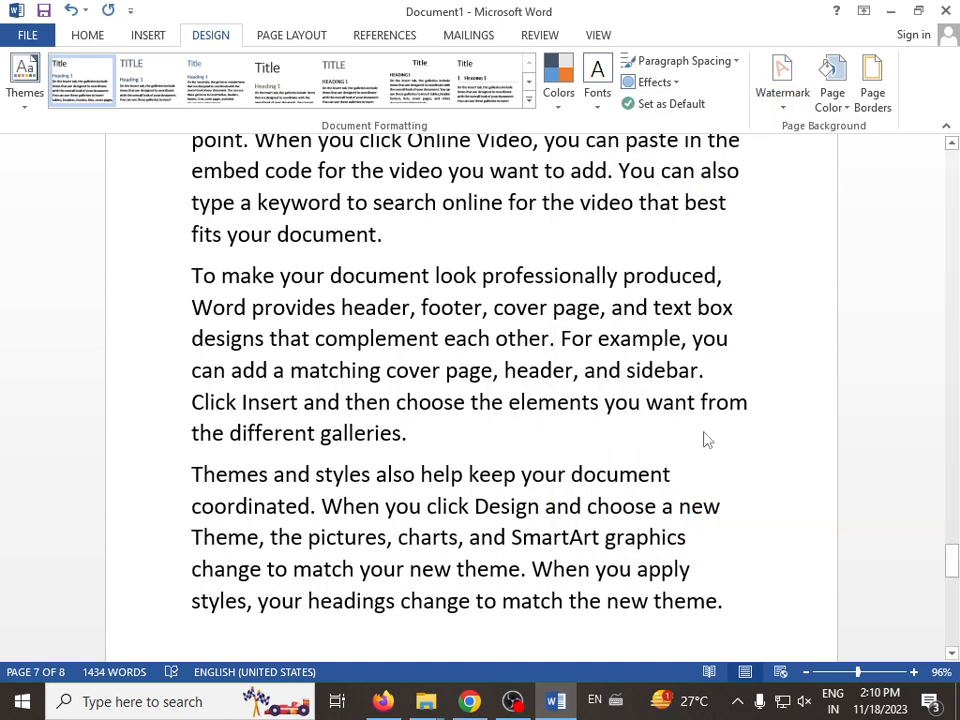
drag(681, 178, 433, 188)
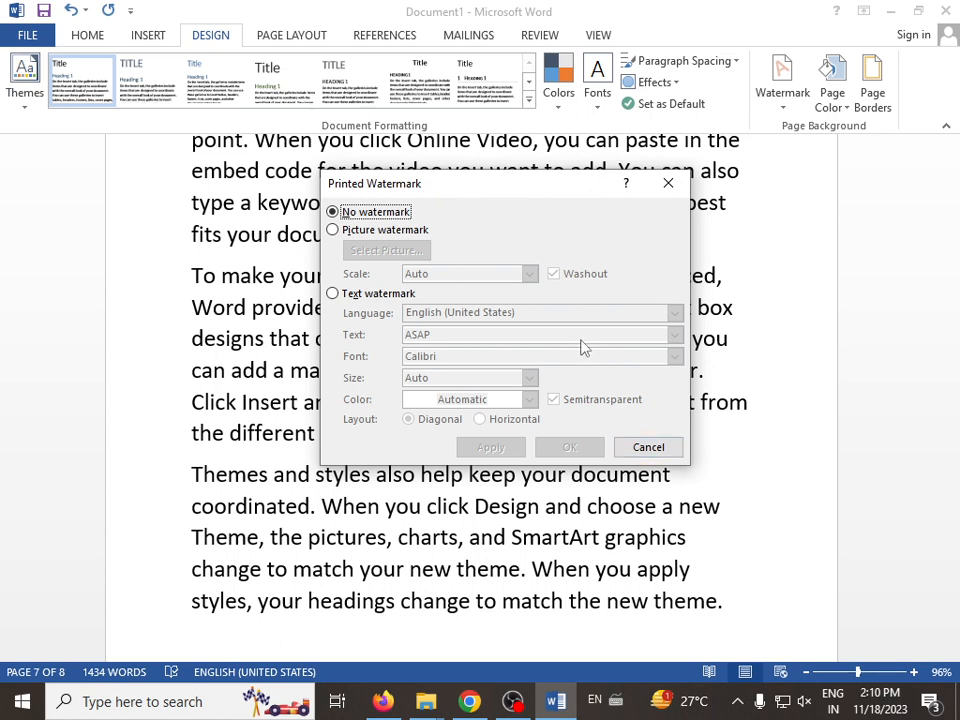
click(385, 232)
click(378, 294)
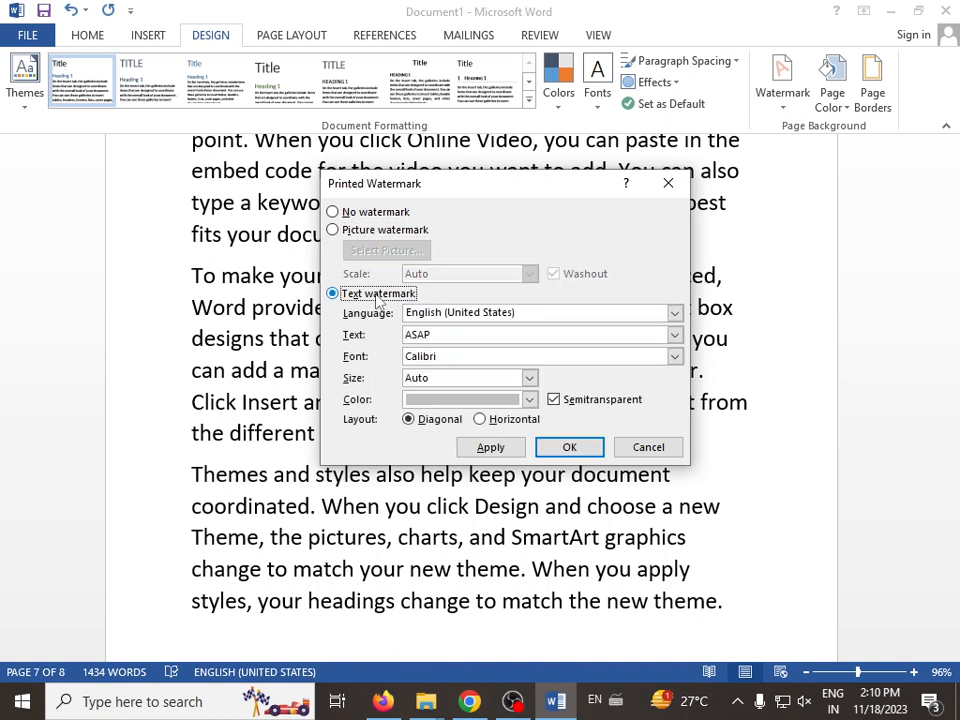
click(375, 214)
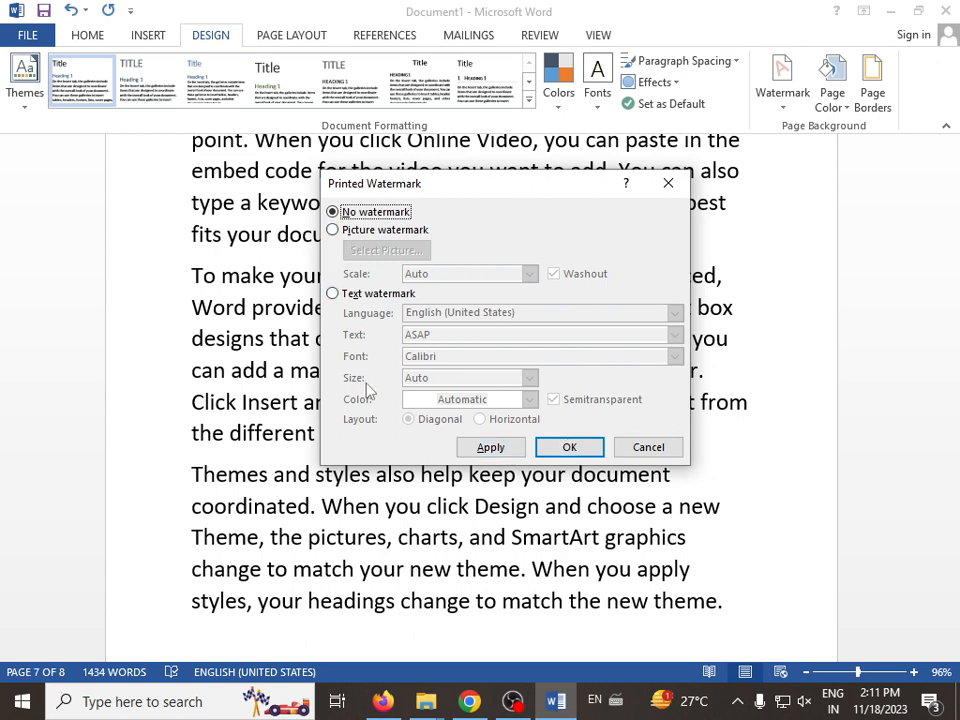
click(382, 230)
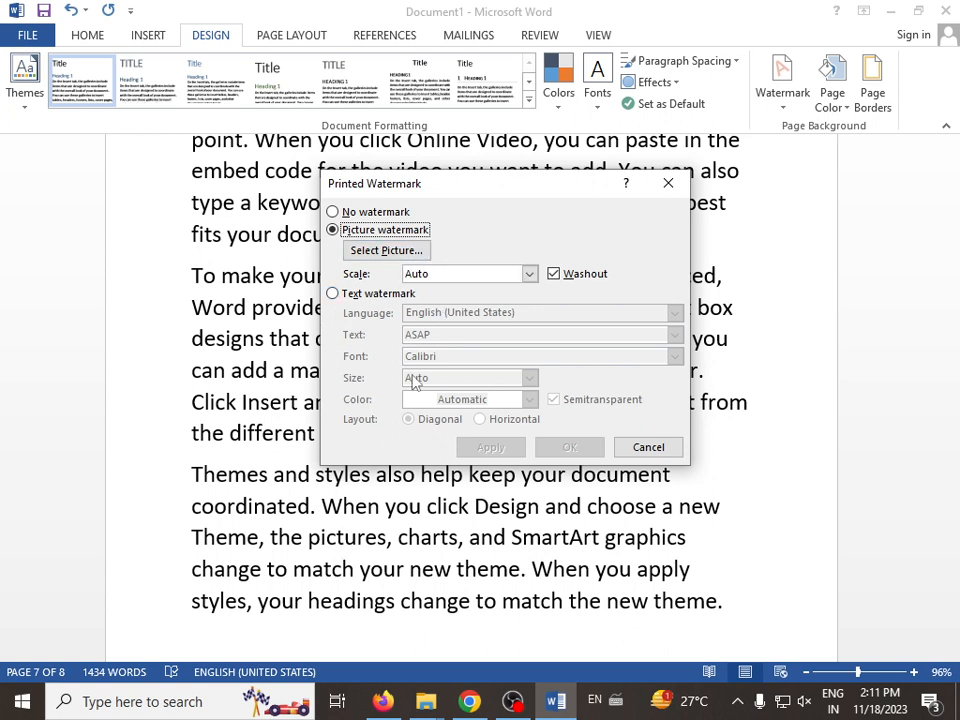
Choose to insert the watermark picture from a file on the computer and open the Screenshots folder.
click(364, 252)
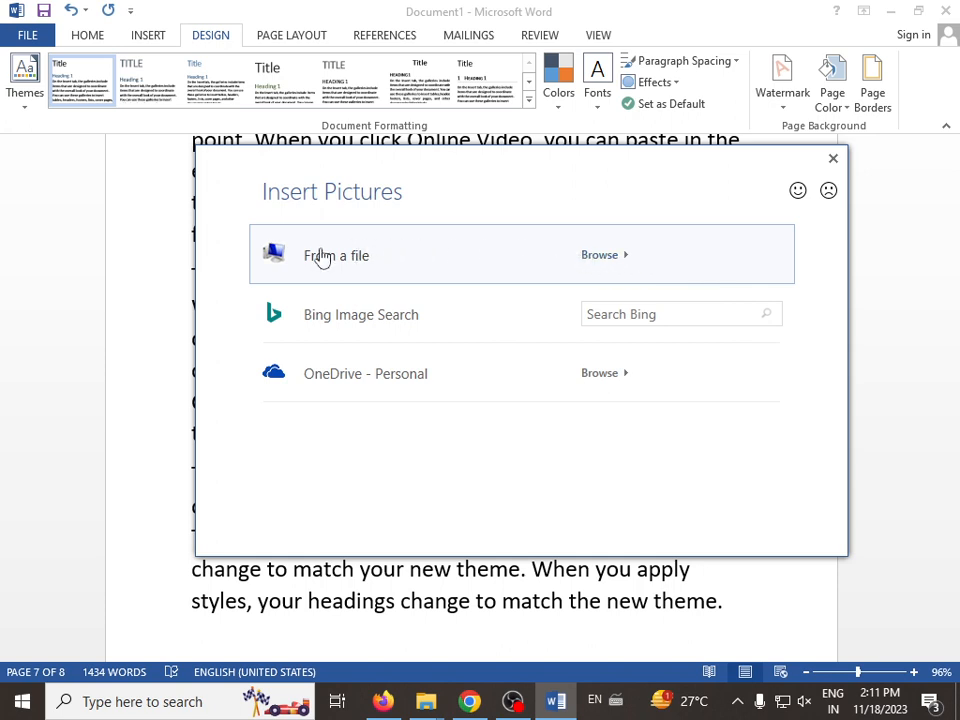
click(650, 316)
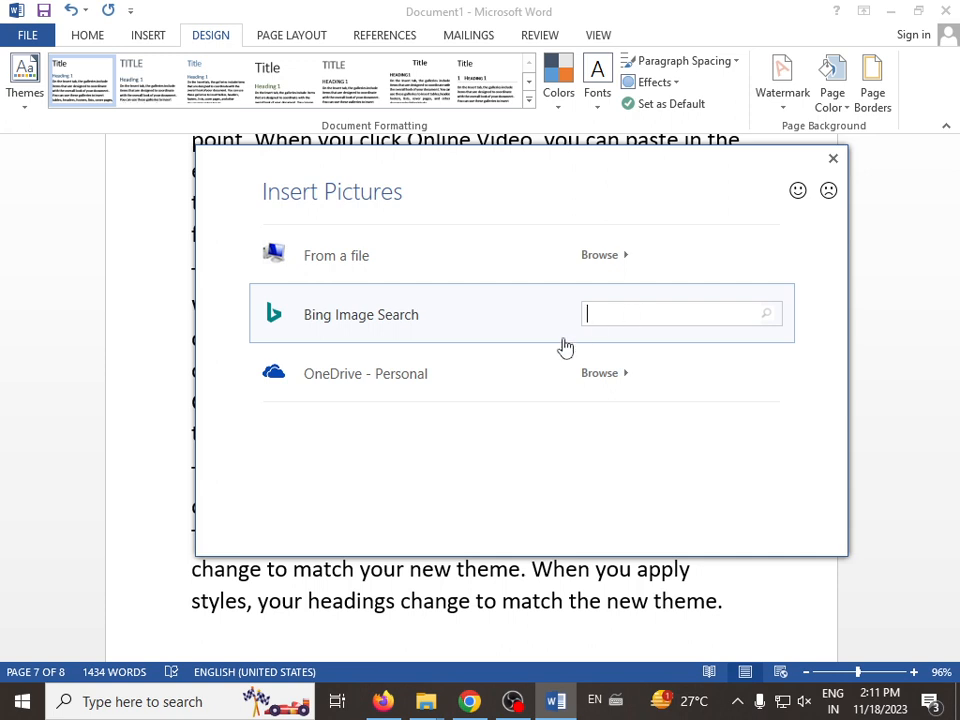
click(637, 314)
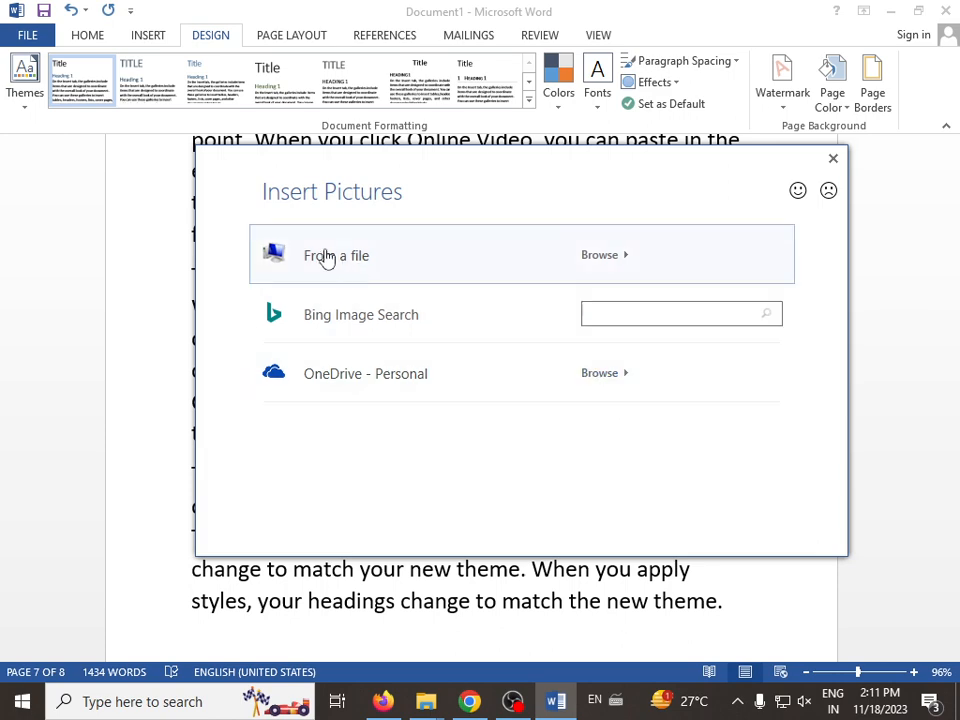
click(600, 258)
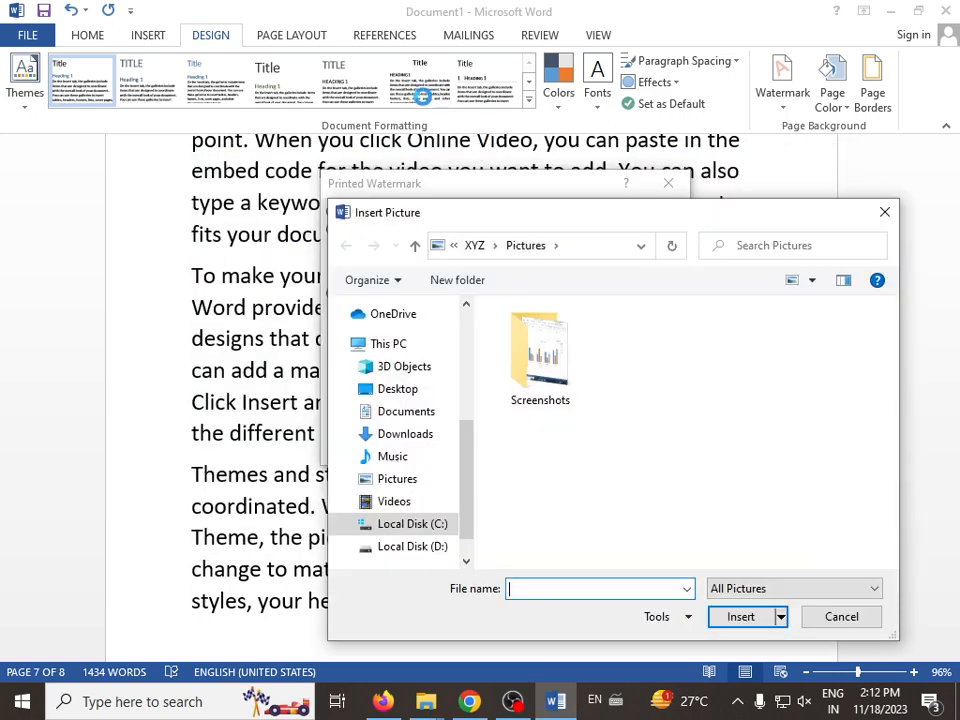
drag(634, 236, 575, 95)
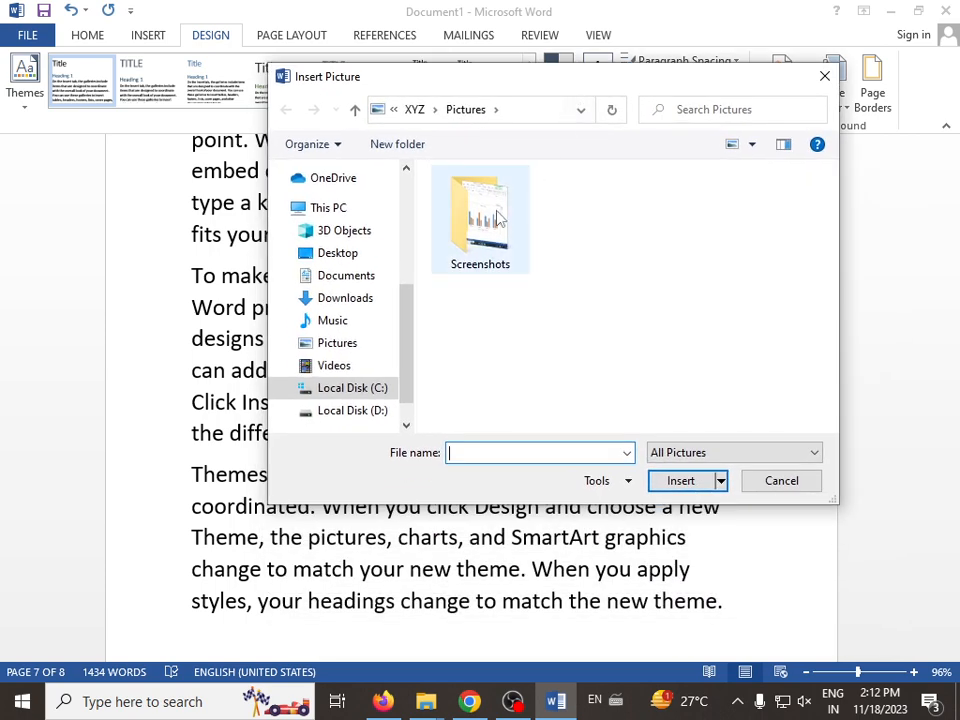
double_click(485, 215)
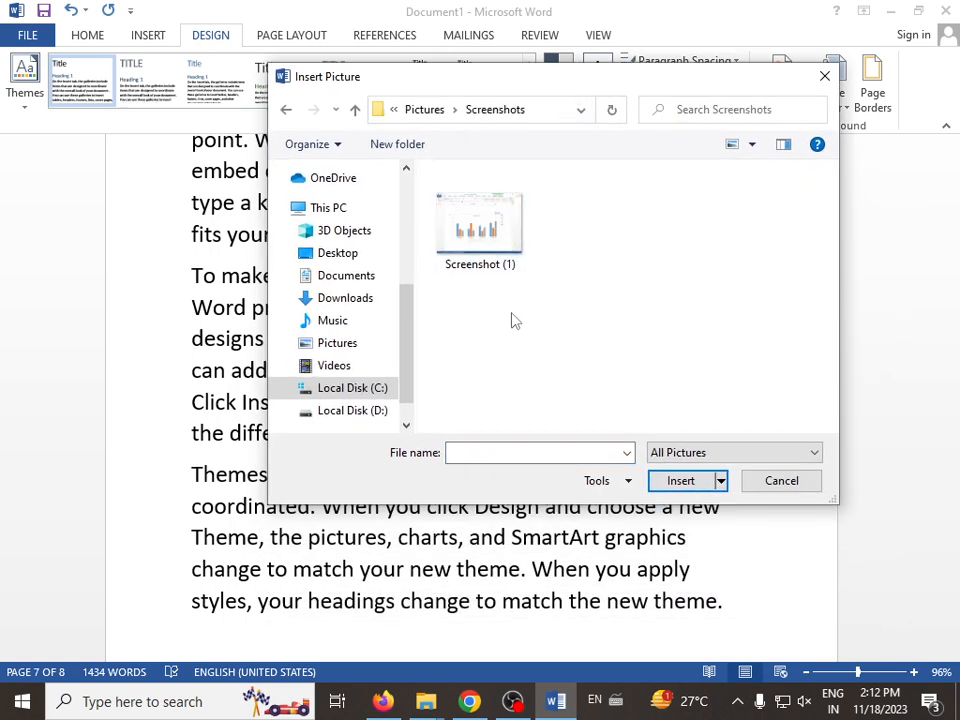
Go to Local Disk (D:) and open the Wallpaper folder inside ALL SOFTWARE.
click(343, 210)
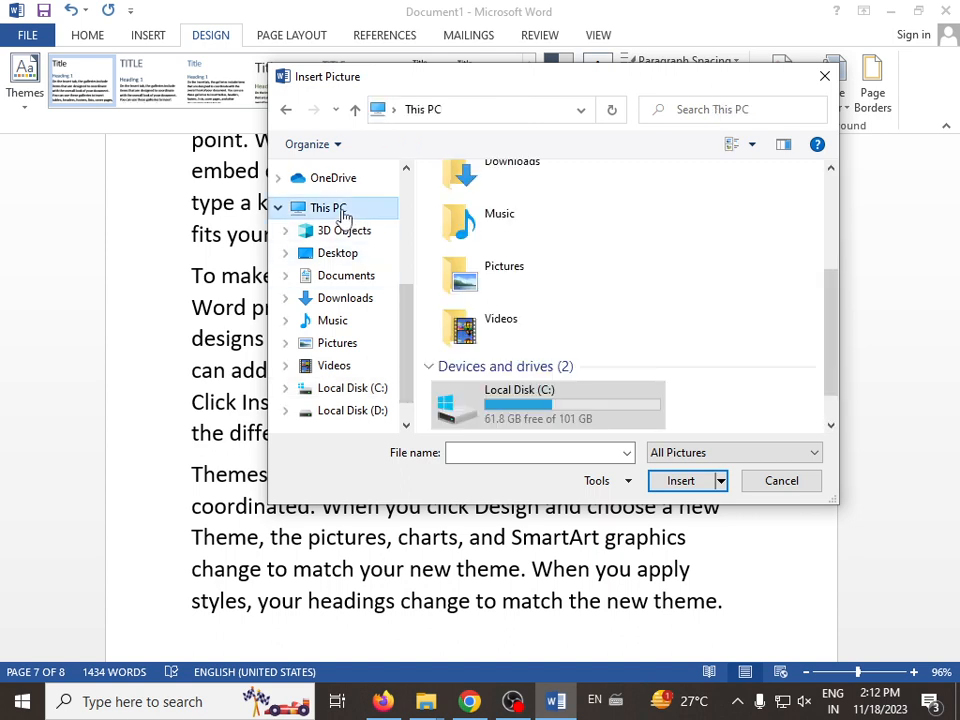
scroll(553, 403, down, 1)
double_click(553, 403)
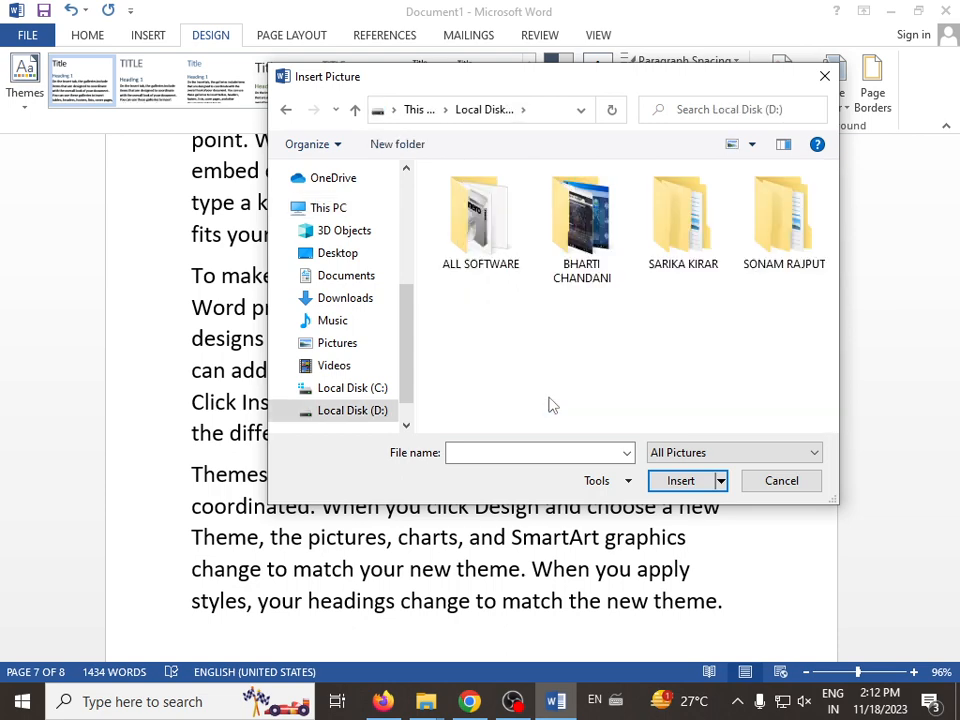
double_click(498, 245)
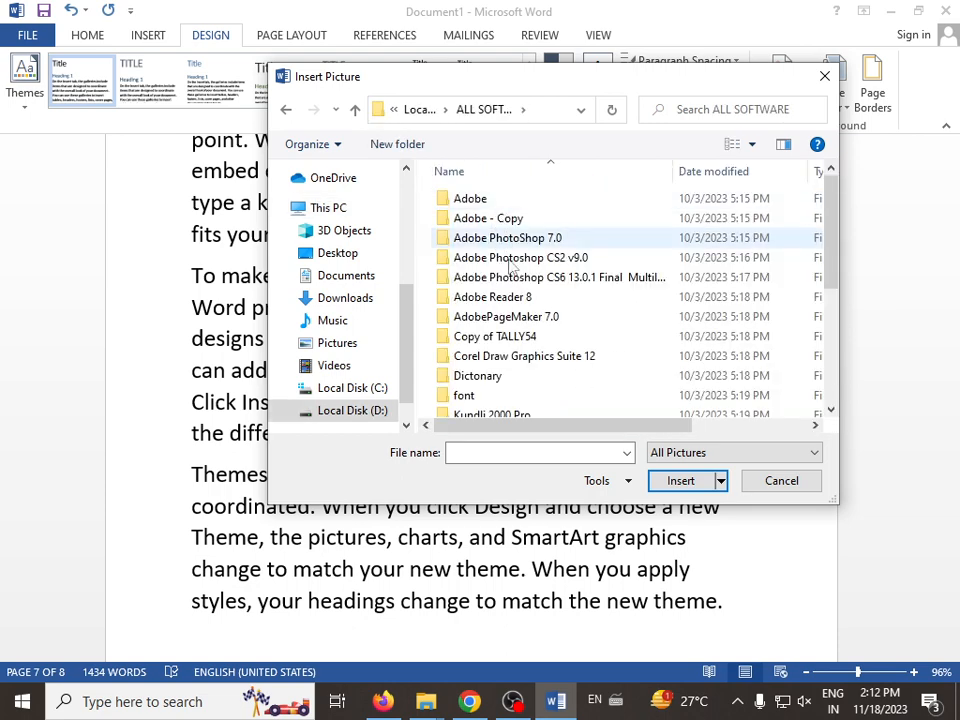
scroll(543, 330, down, 4)
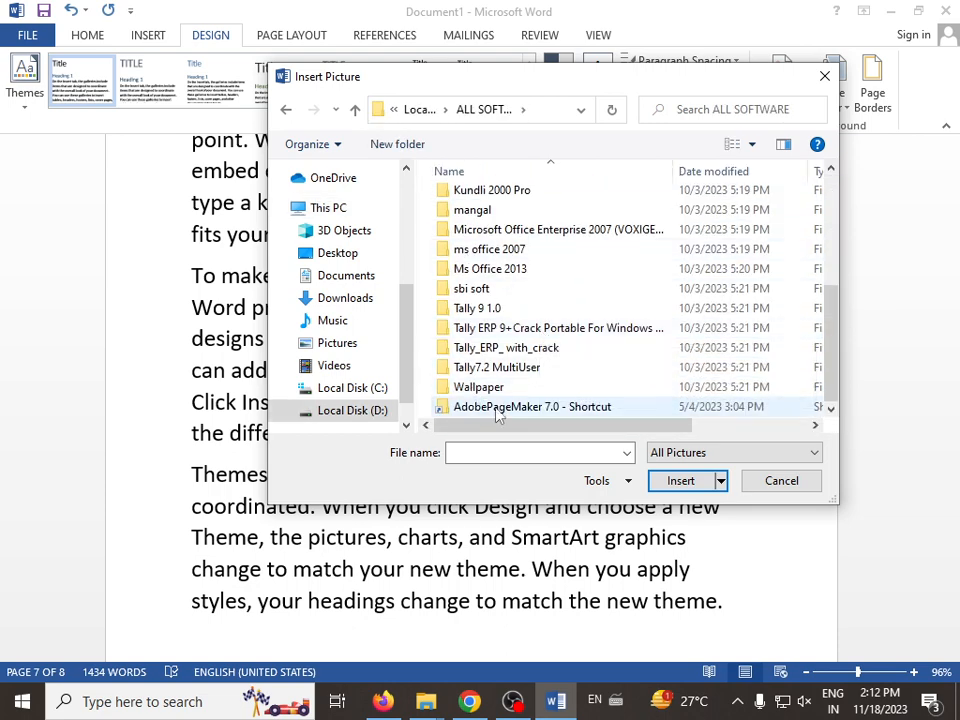
double_click(488, 388)
Browse the wallpaper pictures and enter logo.jpg as the file name of the watermark picture.
click(524, 341)
scroll(518, 338, down, 10)
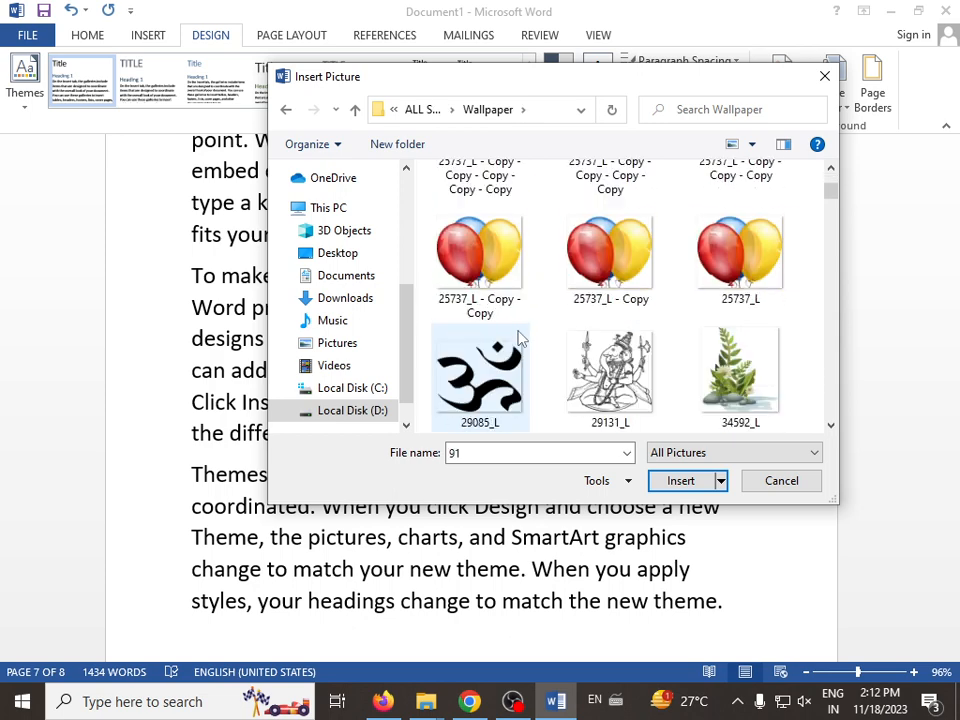
scroll(518, 338, down, 15)
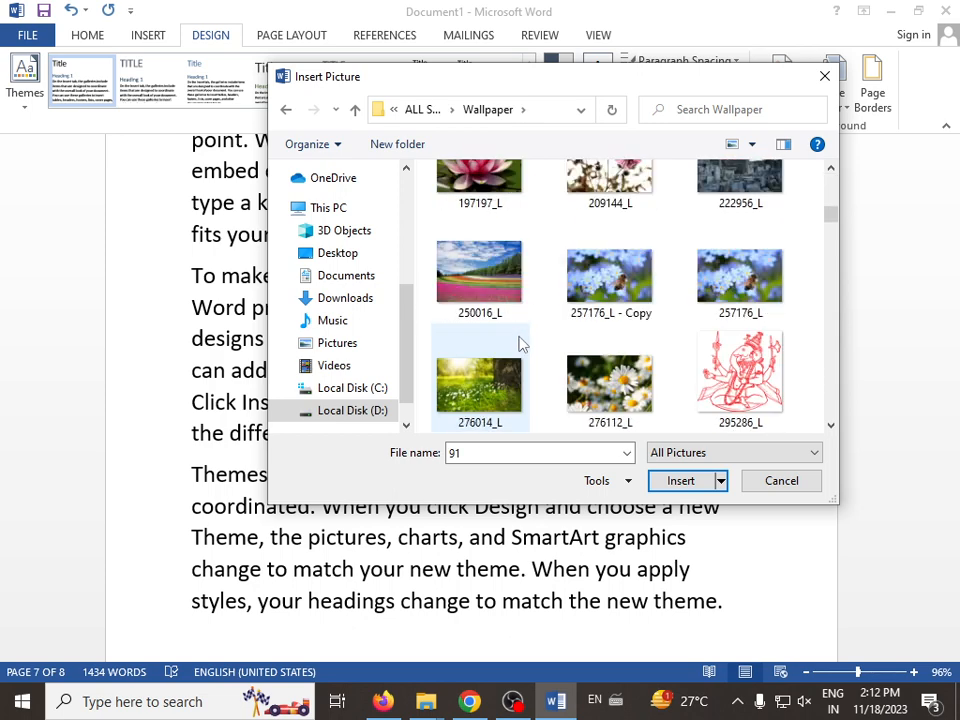
scroll(520, 344, down, 10)
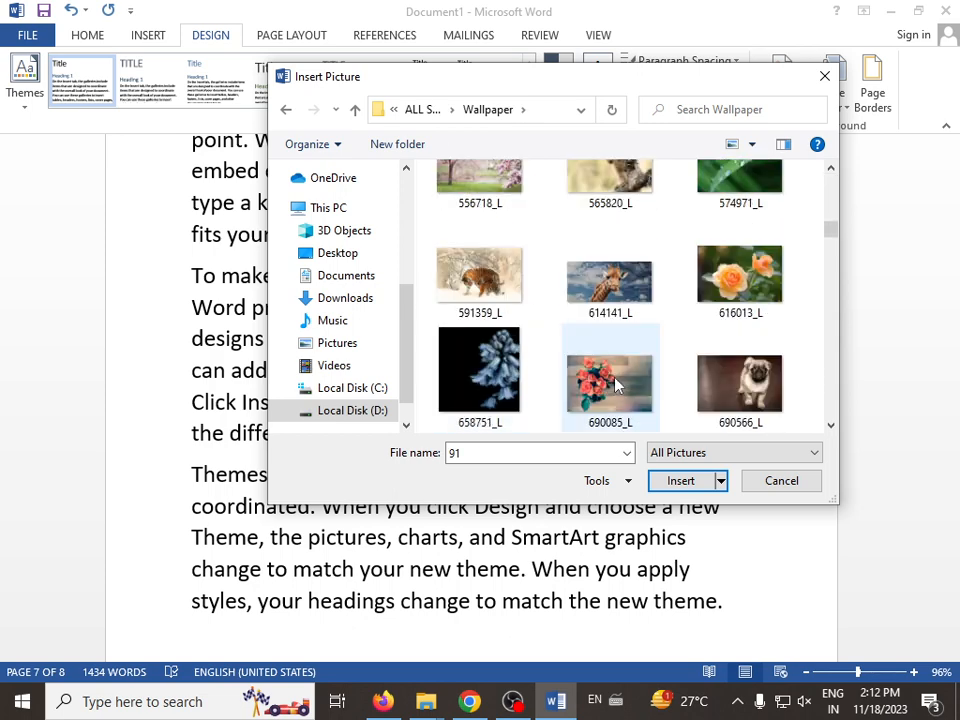
scroll(645, 373, down, 2)
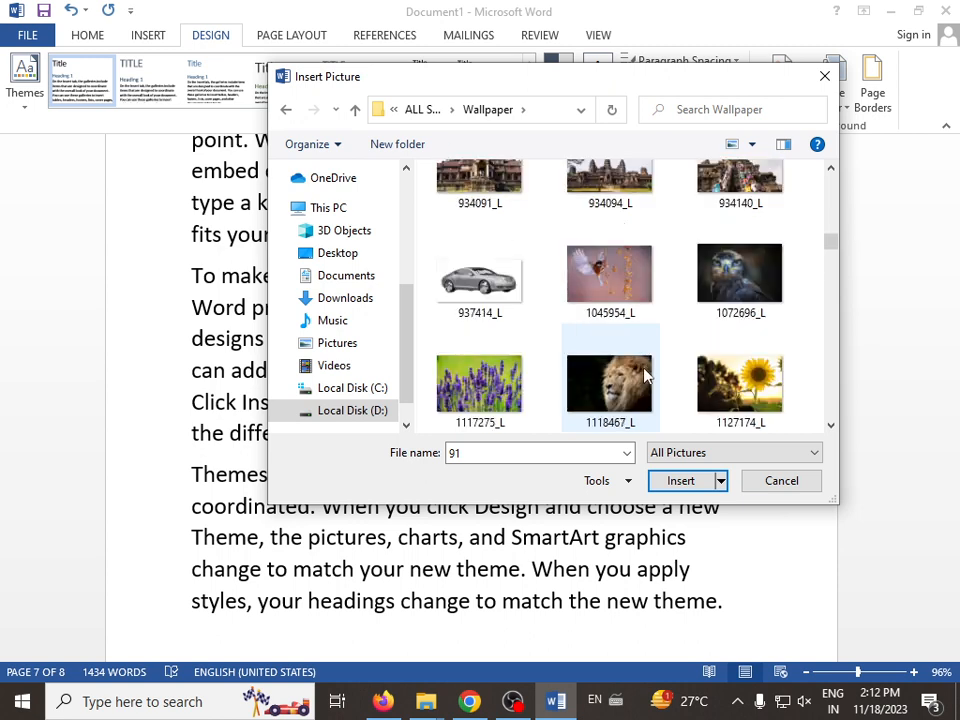
click(613, 425)
double_click(544, 452)
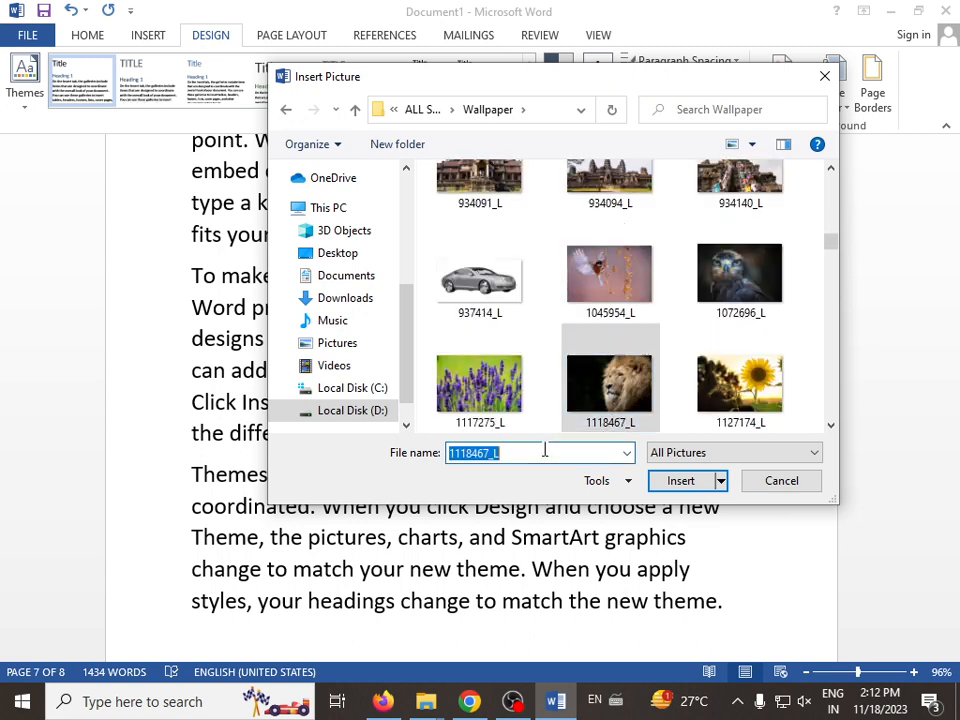
text(l)
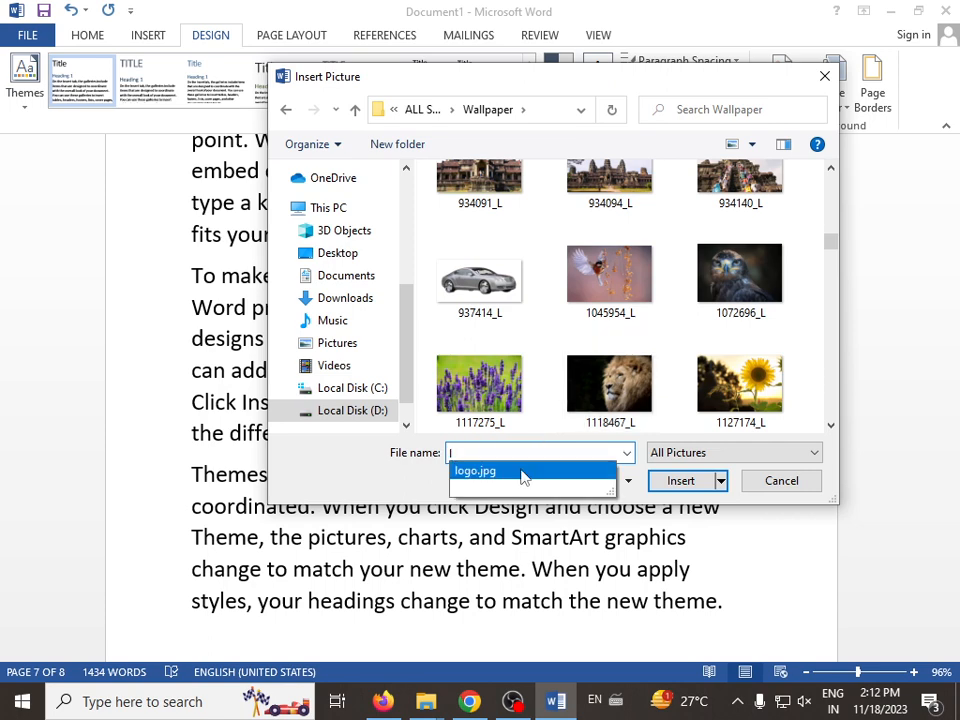
click(521, 472)
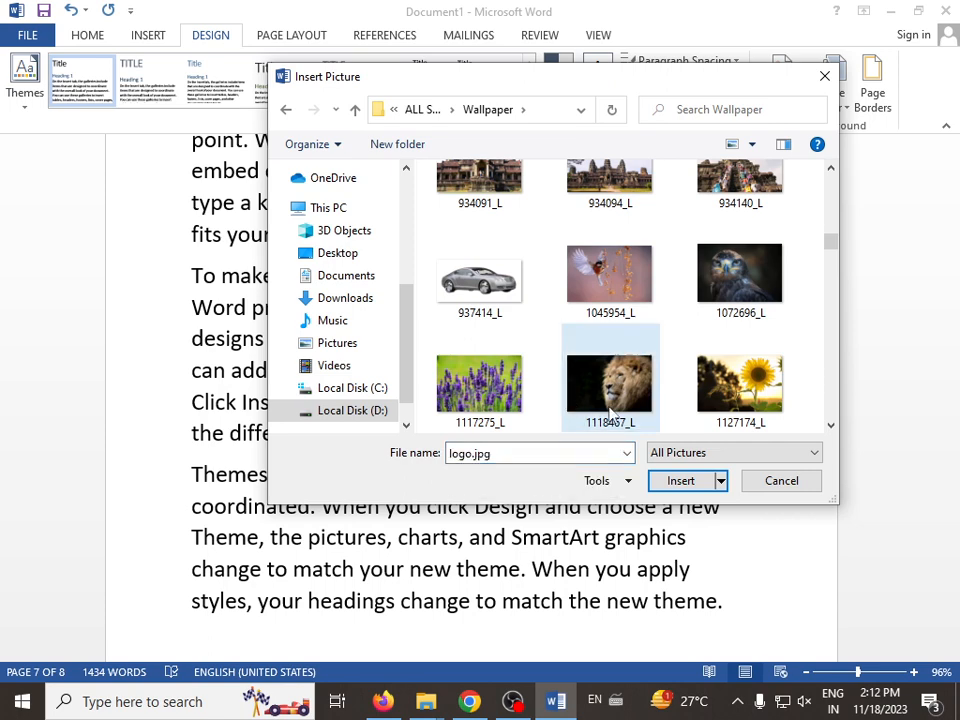
Find the logo picture in the Wallpaper folder, insert it as the watermark picture and apply the watermark.
scroll(610, 412, down, 5)
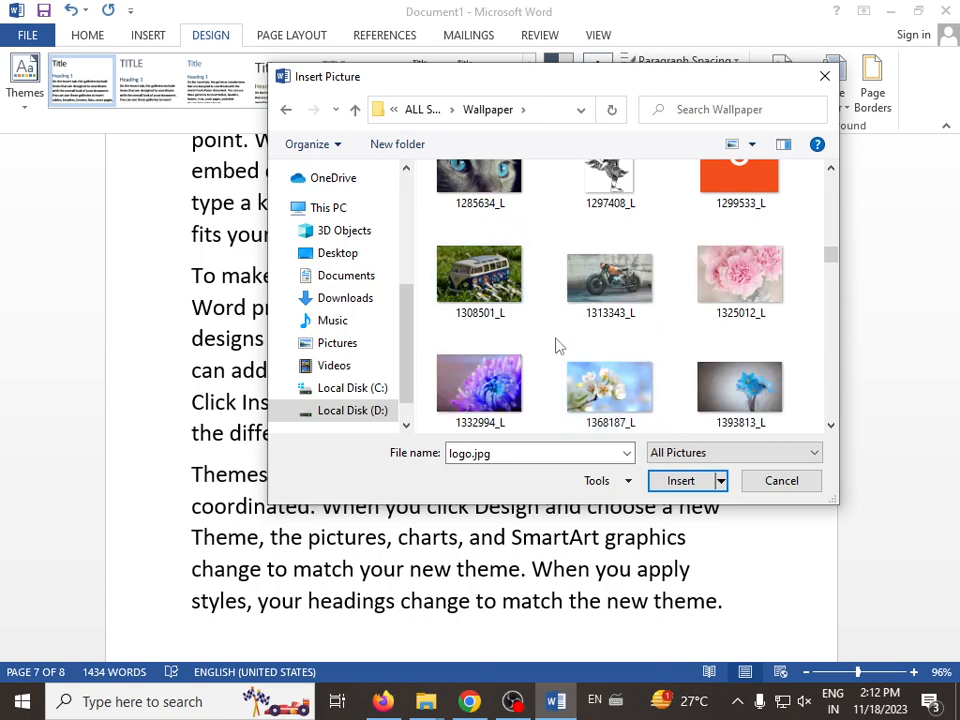
click(588, 396)
scroll(588, 400, down, 10)
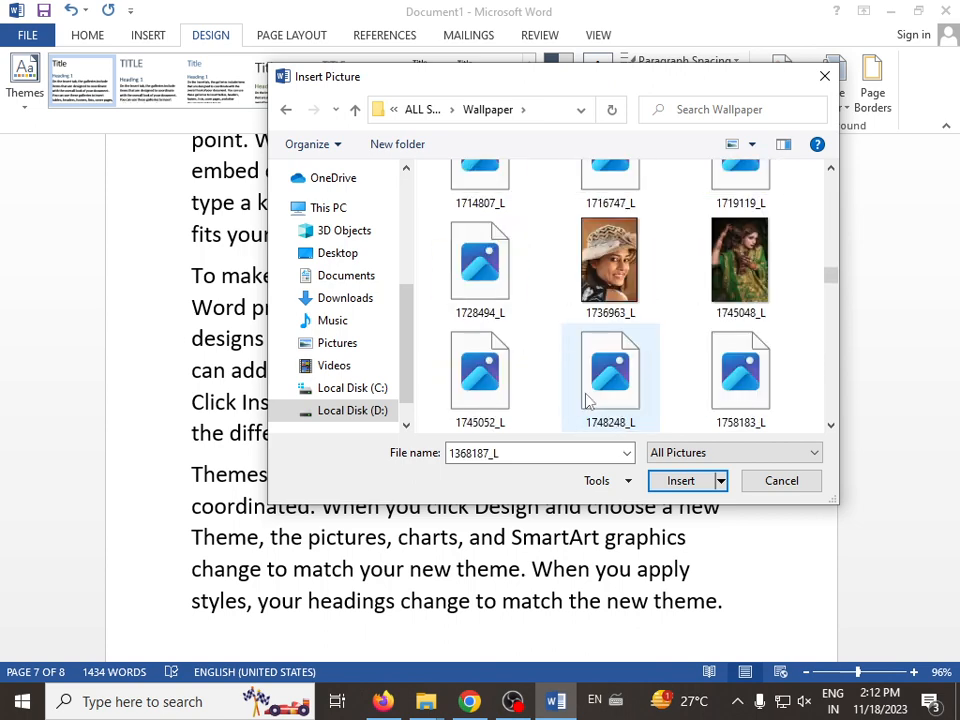
scroll(650, 390, down, 5)
click(611, 380)
scroll(686, 378, down, 5)
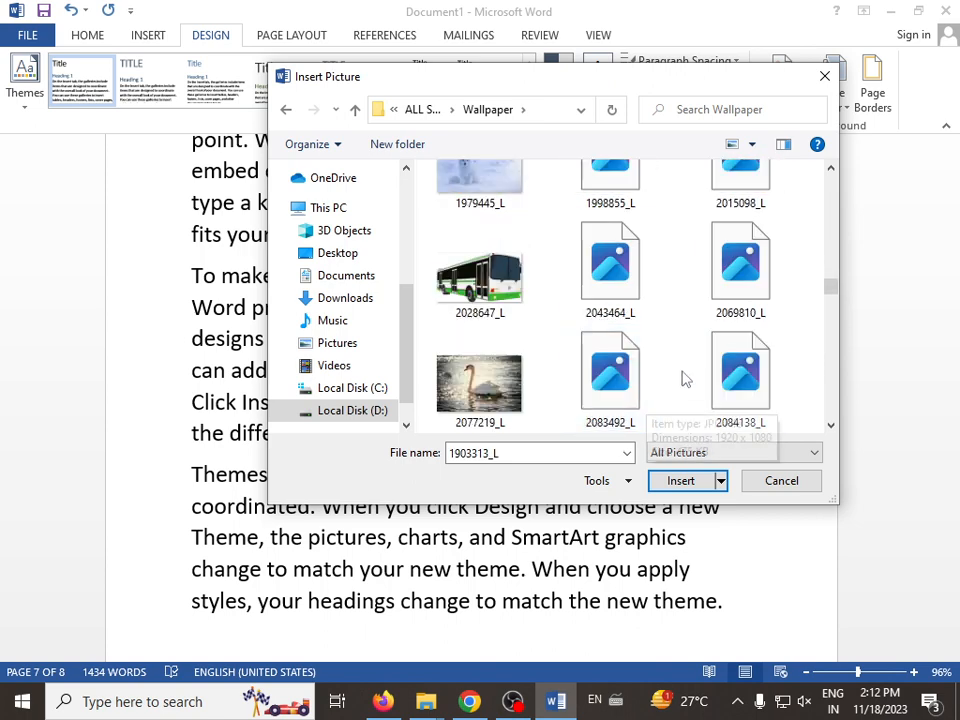
scroll(686, 378, down, 10)
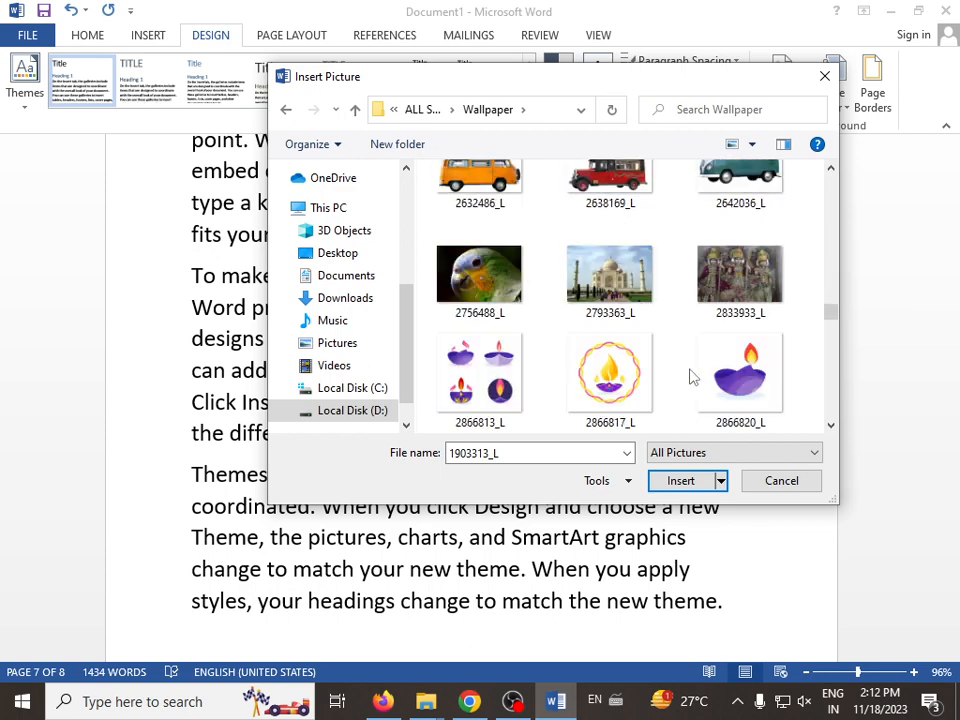
scroll(689, 377, down, 10)
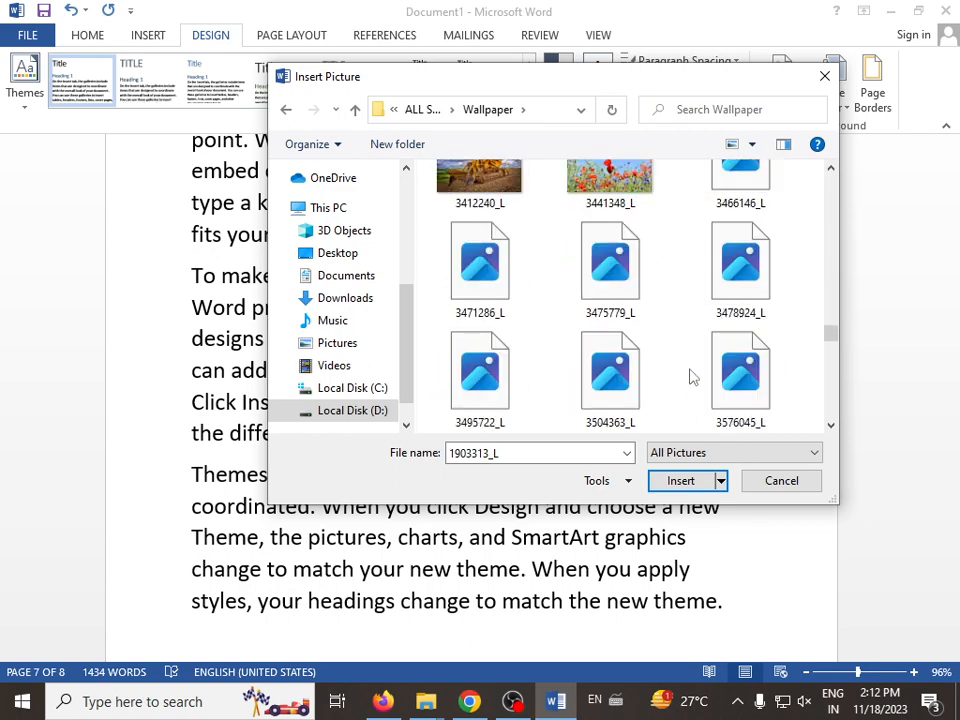
scroll(689, 377, down, 10)
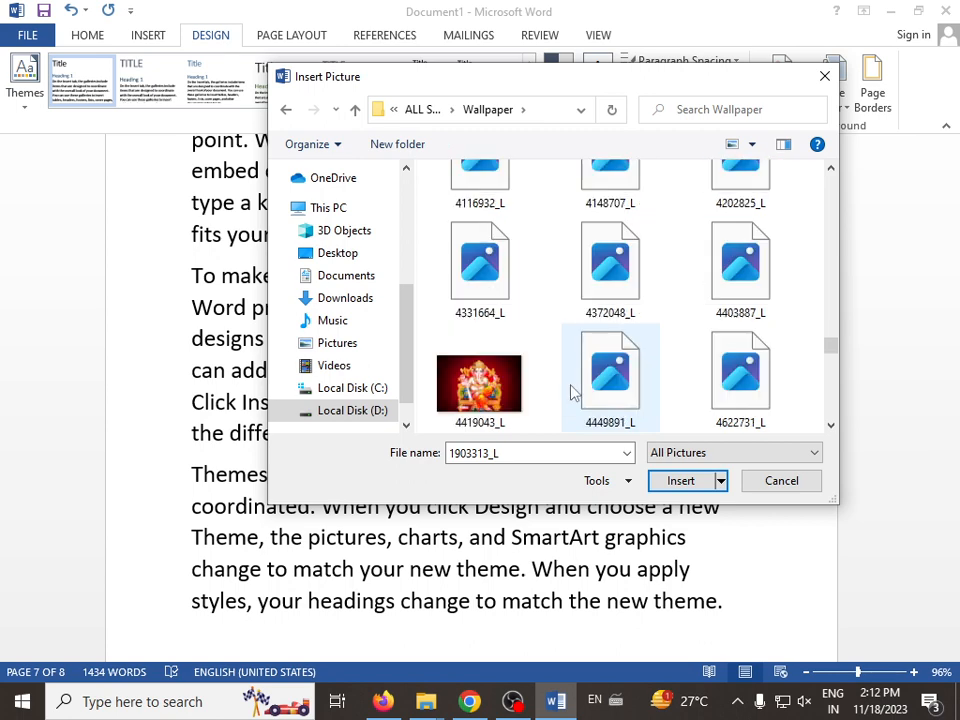
scroll(574, 393, down, 10)
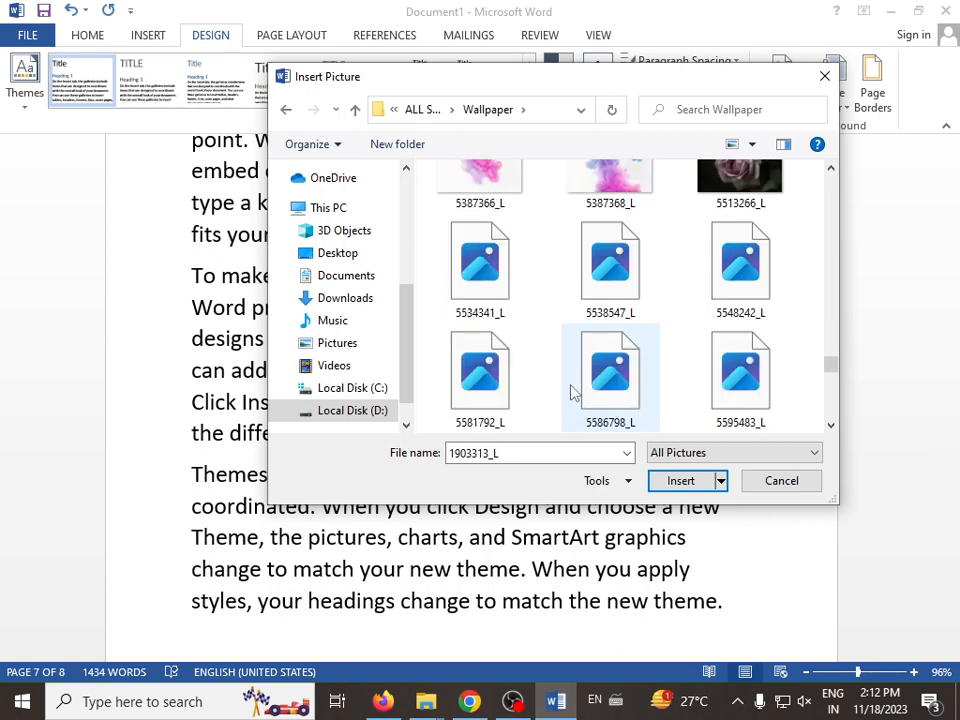
scroll(574, 393, down, 8)
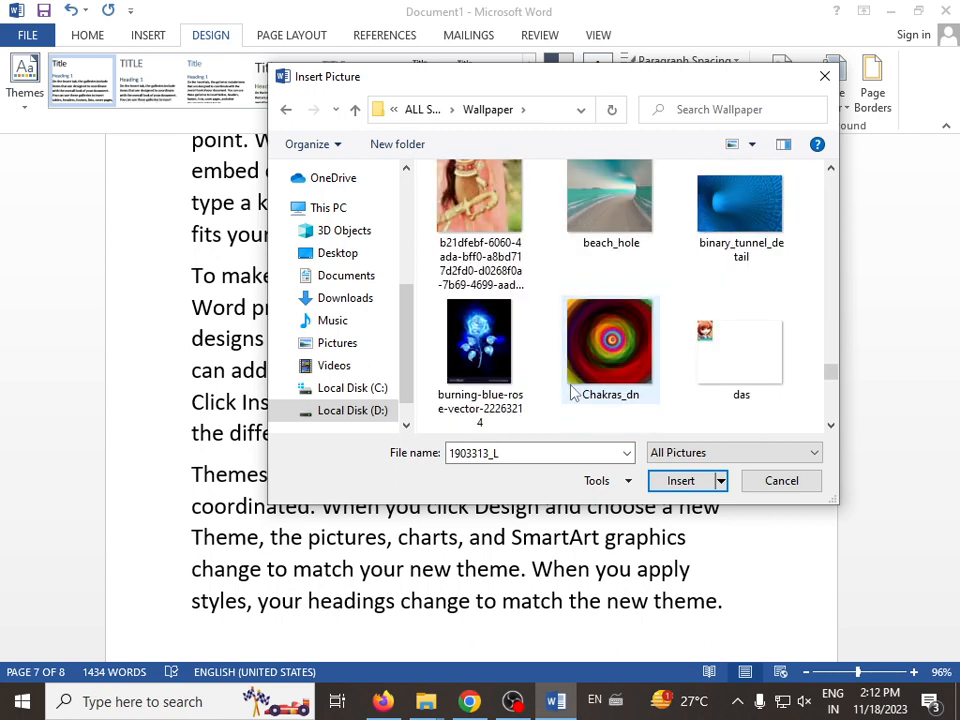
scroll(585, 390, down, 8)
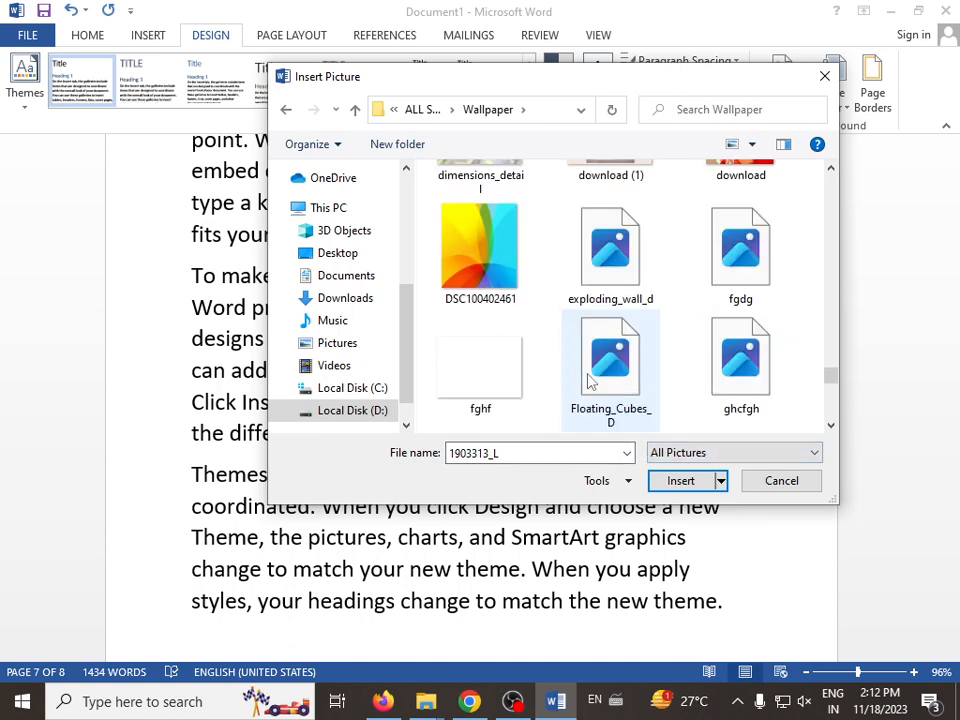
scroll(590, 380, down, 6)
scroll(590, 380, up, 1)
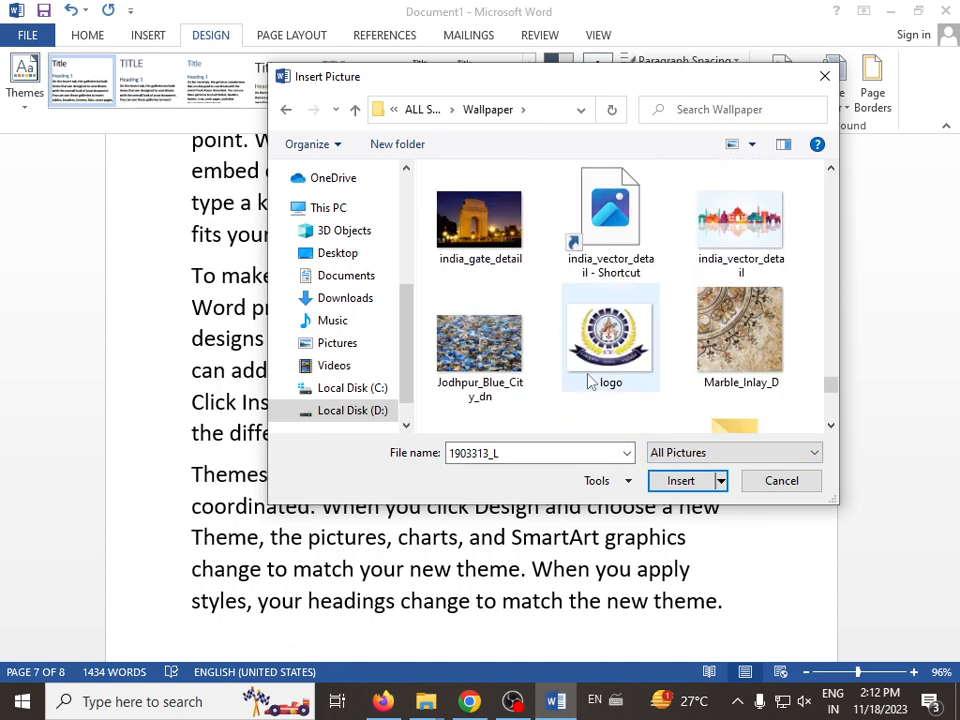
click(610, 340)
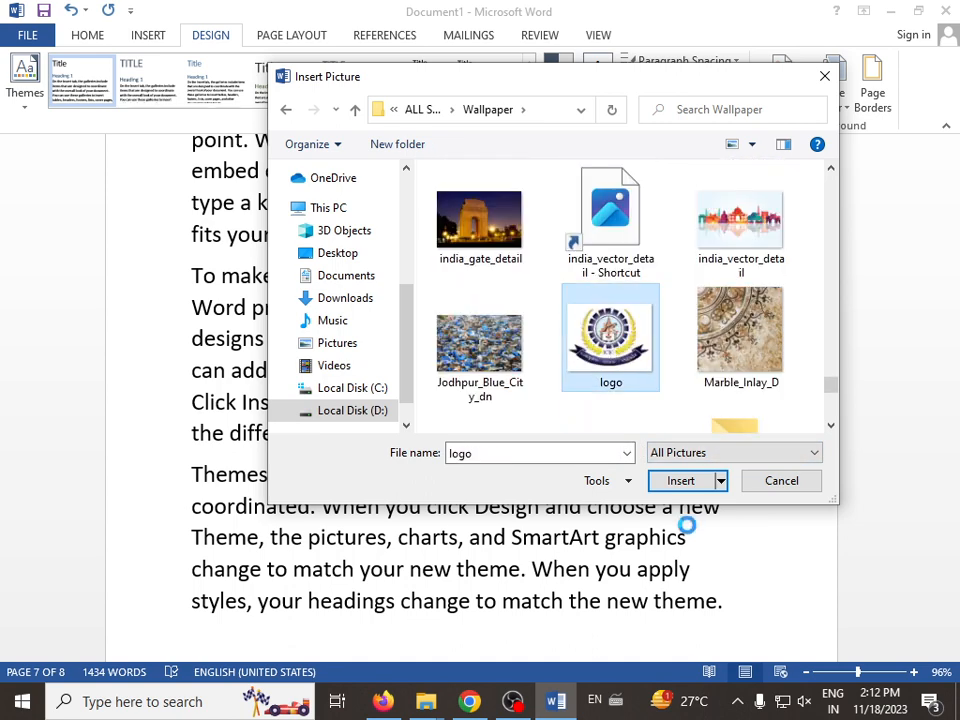
click(681, 482)
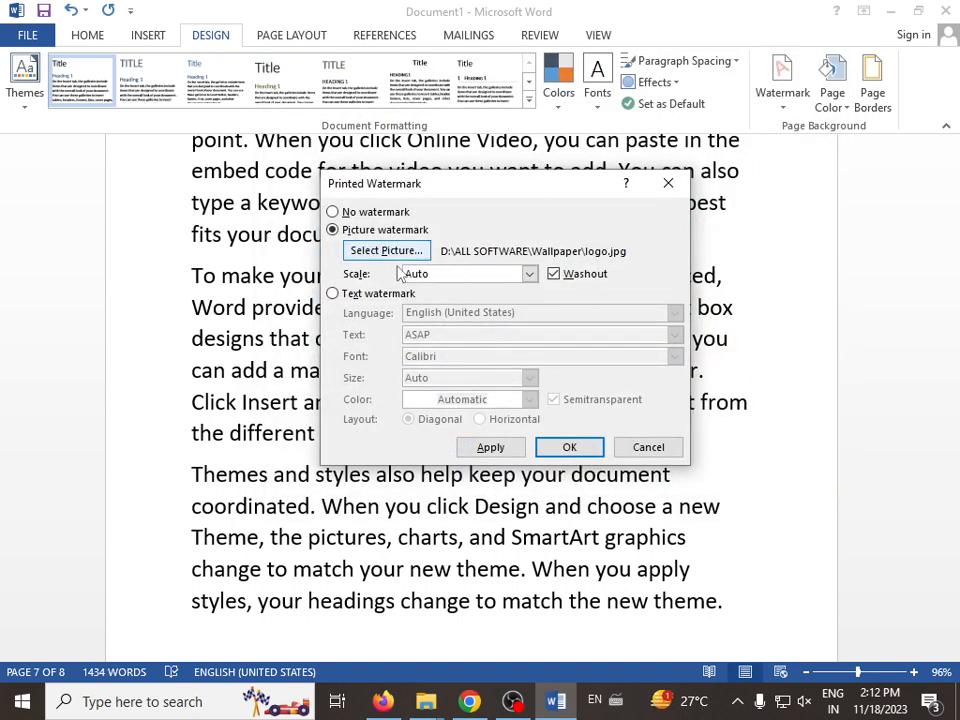
click(492, 450)
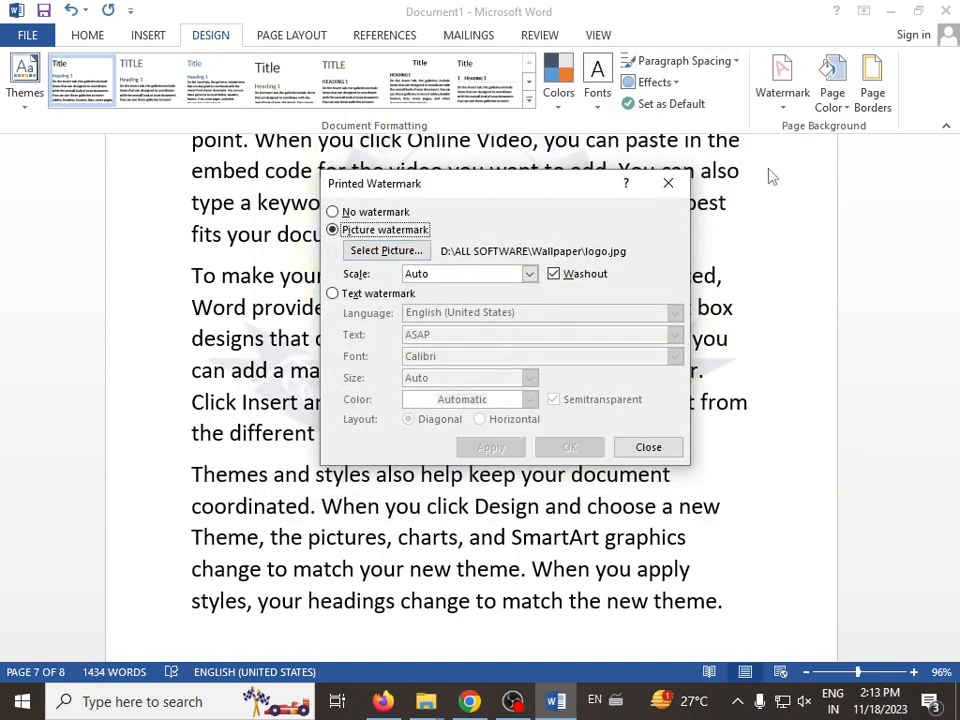
Turn off Washout for the logo watermark, apply the change and close the watermark settings.
drag(525, 186, 773, 313)
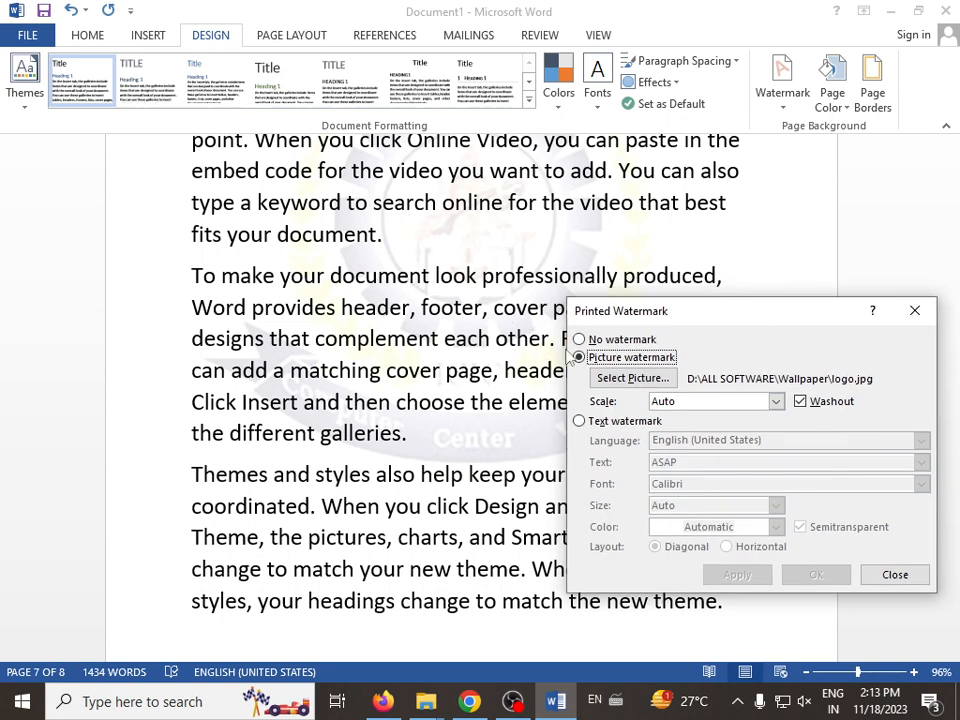
click(818, 404)
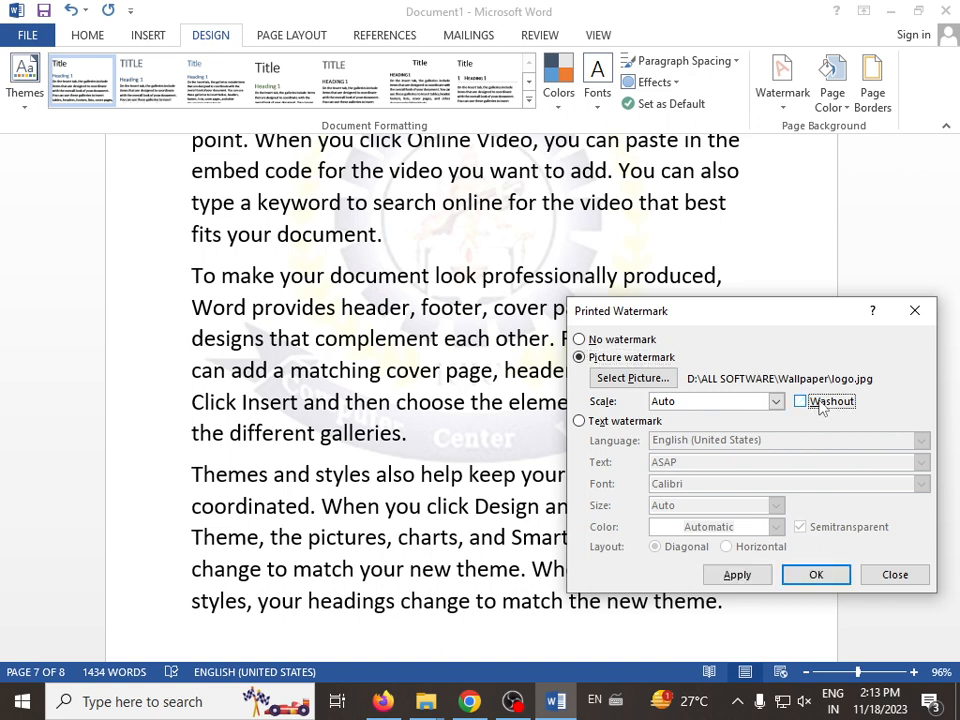
click(740, 576)
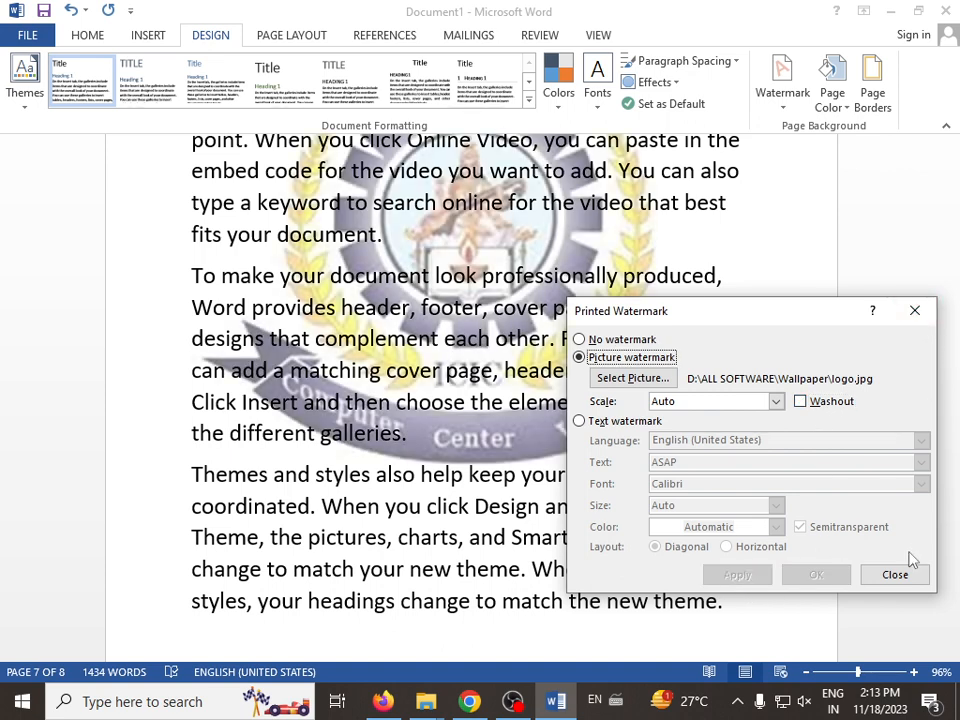
click(917, 310)
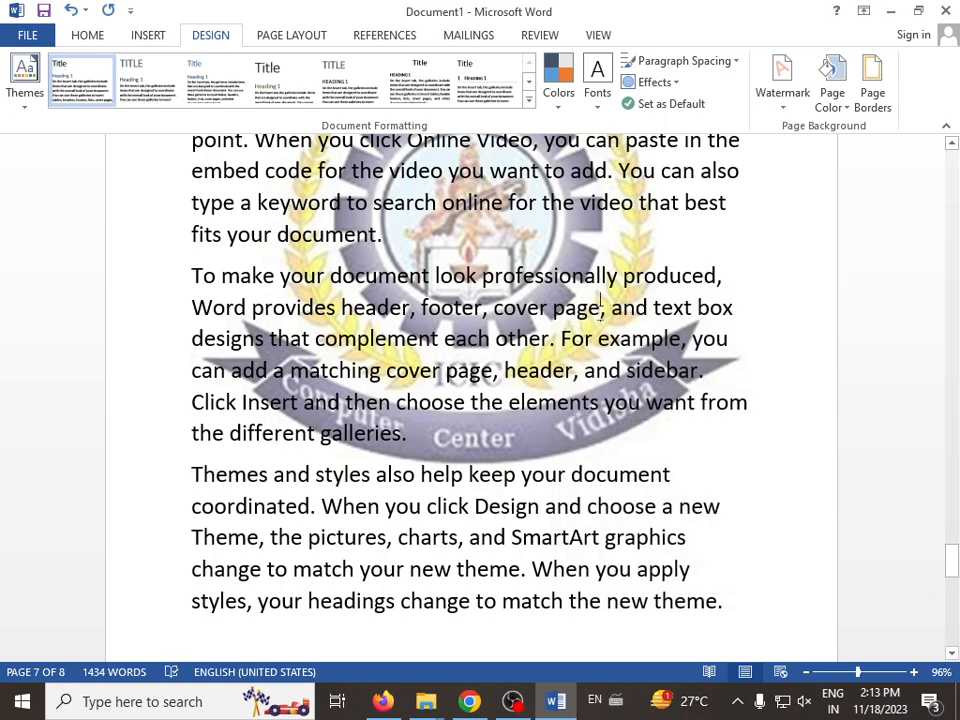
Insert the sample text "hjhjhjkhjk kjhkjhkjhkhkjhkjhkjhkjh" directly after "want" in the Video paragraph on page 7.
scroll(600, 305, up, 6)
scroll(585, 380, down, 1)
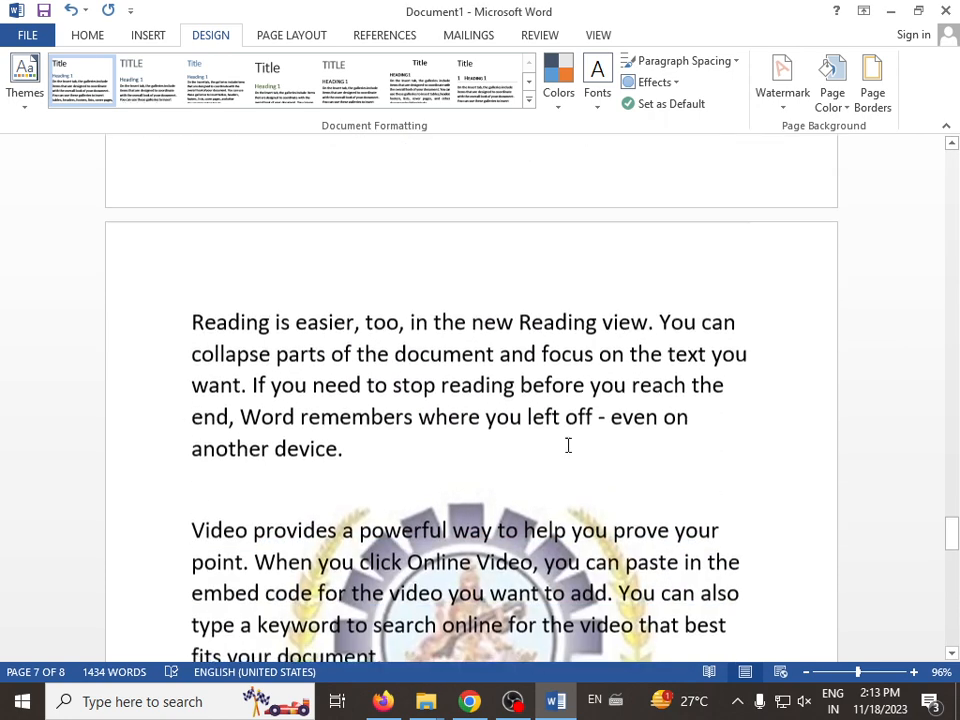
scroll(568, 445, down, 2)
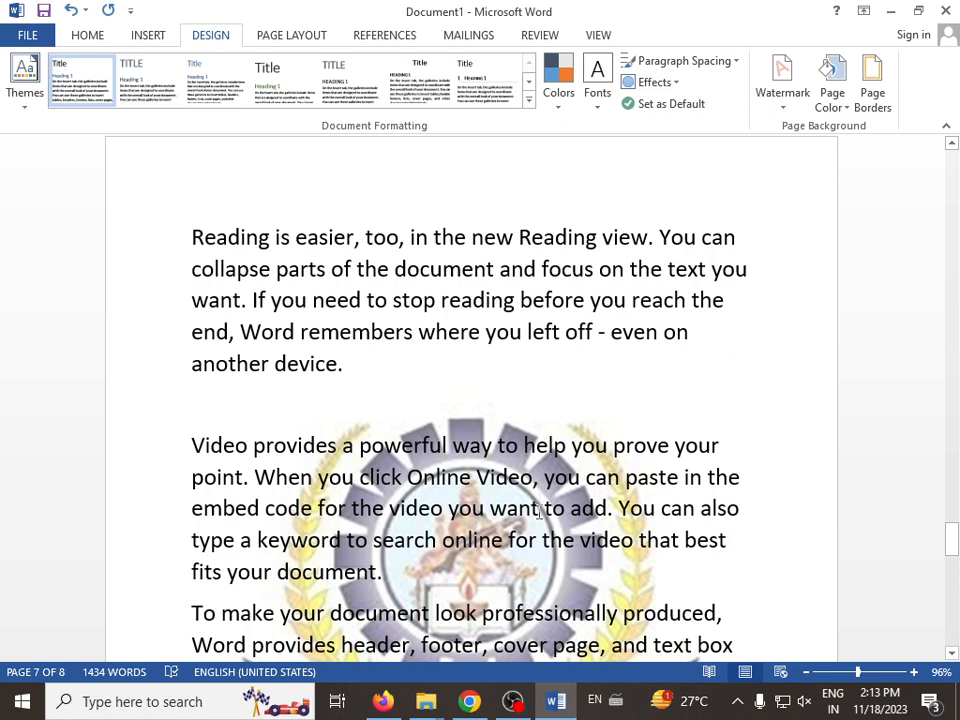
text(hjhjhjkhjk kjhkjhkjhk)
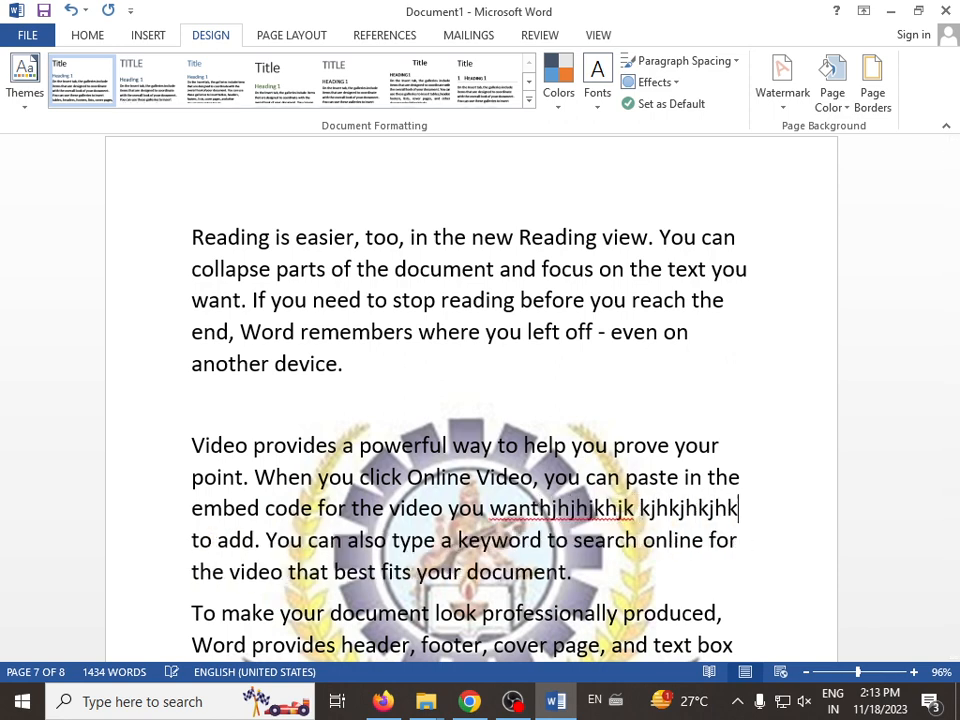
text(hkjhkjhkjhkjh to add. You can also type a)
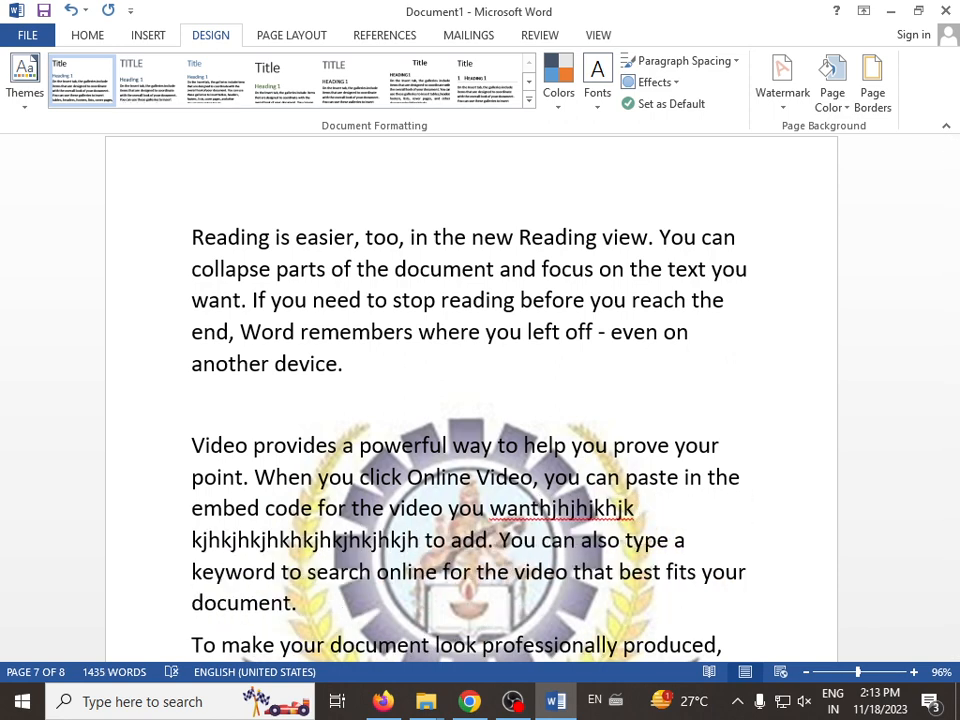
Look through the document's pages to examine how the logo watermark appears behind the text.
scroll(583, 605, down, 8)
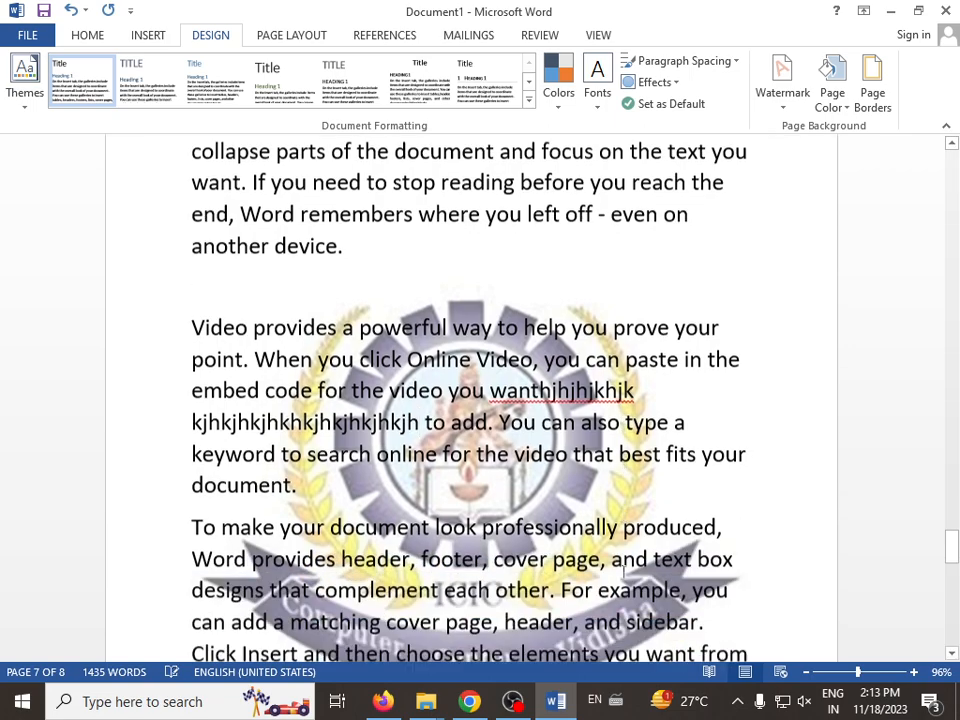
scroll(578, 598, down, 7)
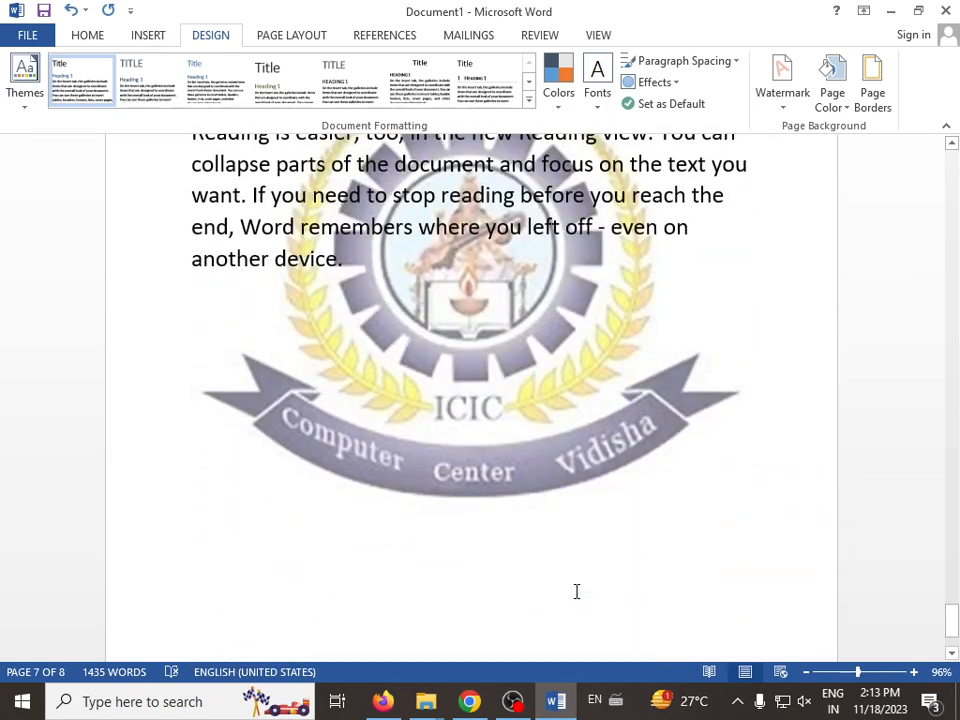
scroll(600, 602, up, 3)
scroll(601, 603, up, 10)
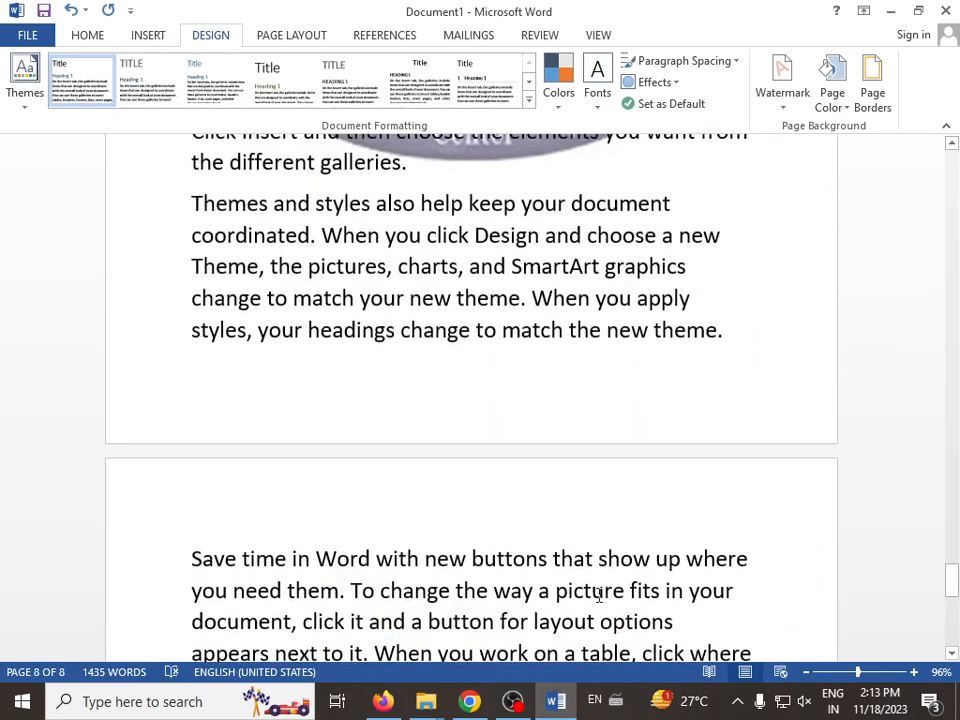
scroll(601, 603, down, 8)
scroll(601, 603, up, 9)
scroll(600, 605, down, 9)
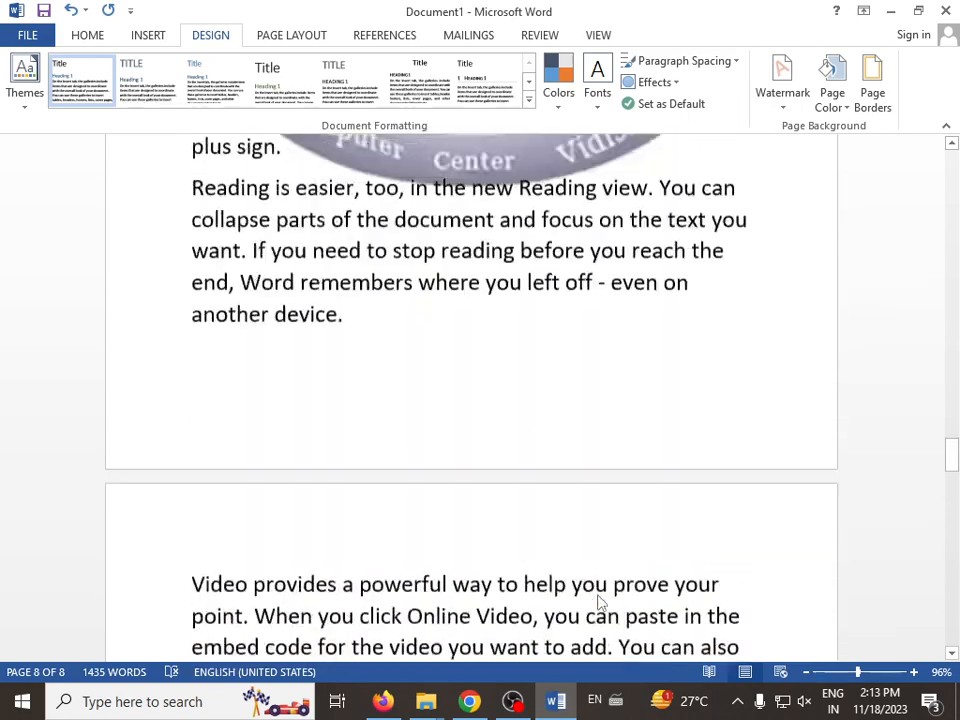
scroll(599, 598, up, 10)
scroll(599, 595, up, 7)
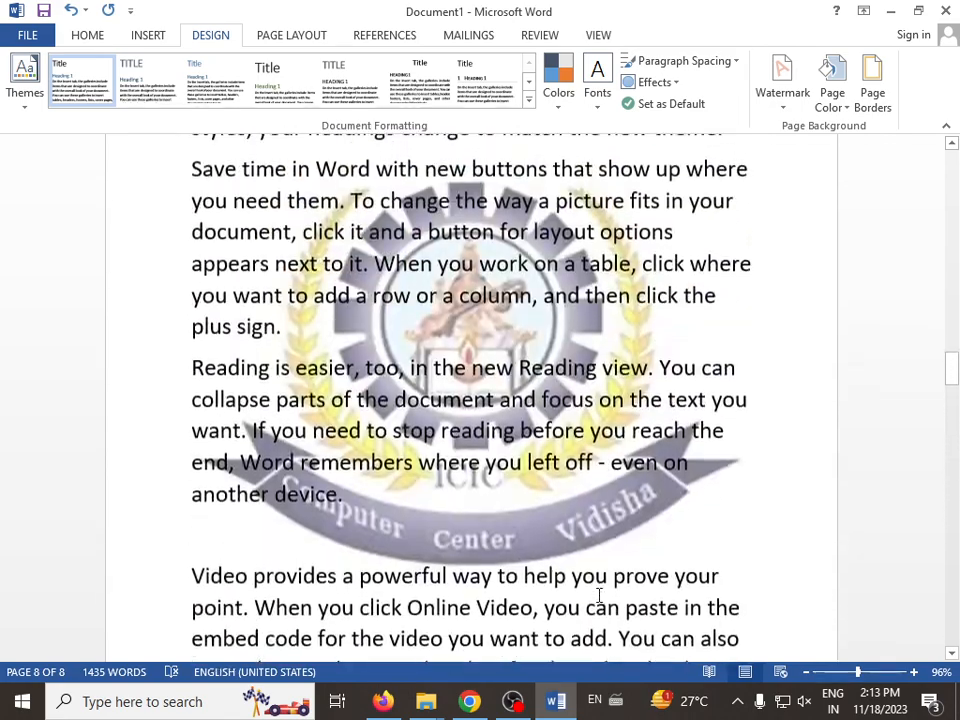
scroll(372, 312, up, 1)
scroll(484, 424, down, 7)
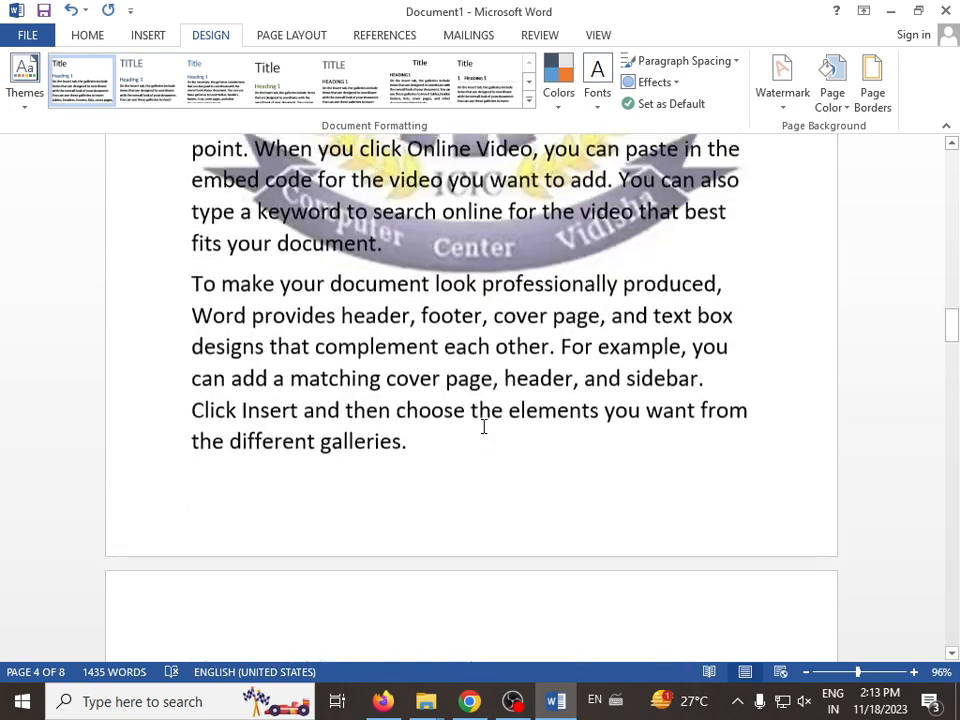
scroll(484, 424, up, 2)
Reopen the custom watermark settings, apply Washout to the logo to compare, and reapply the watermark with Washout off.
click(787, 111)
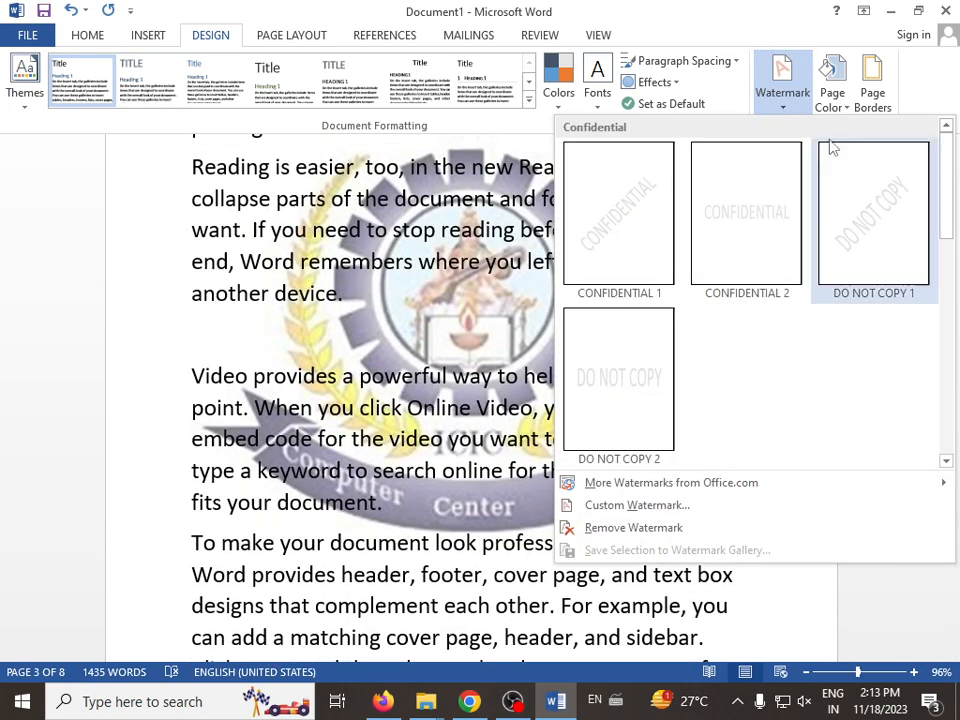
click(617, 507)
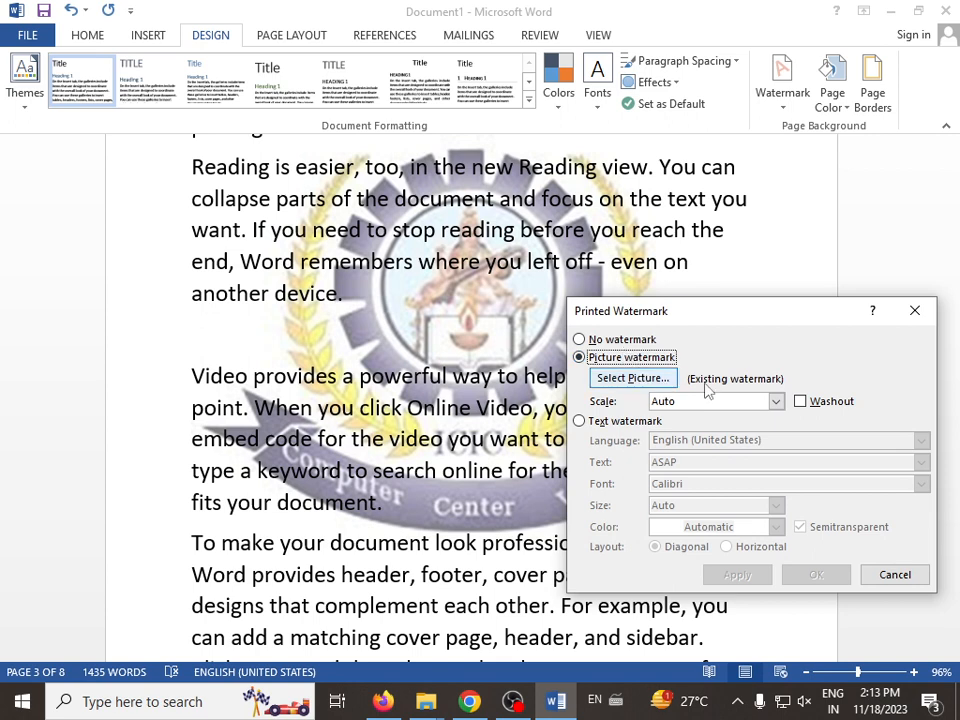
click(801, 401)
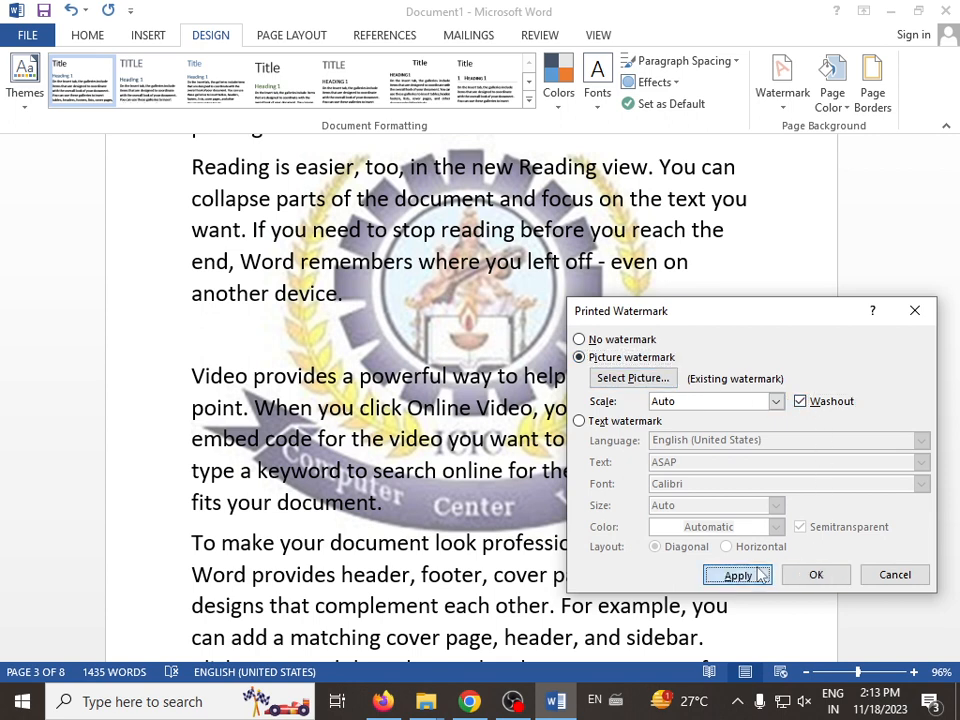
click(739, 574)
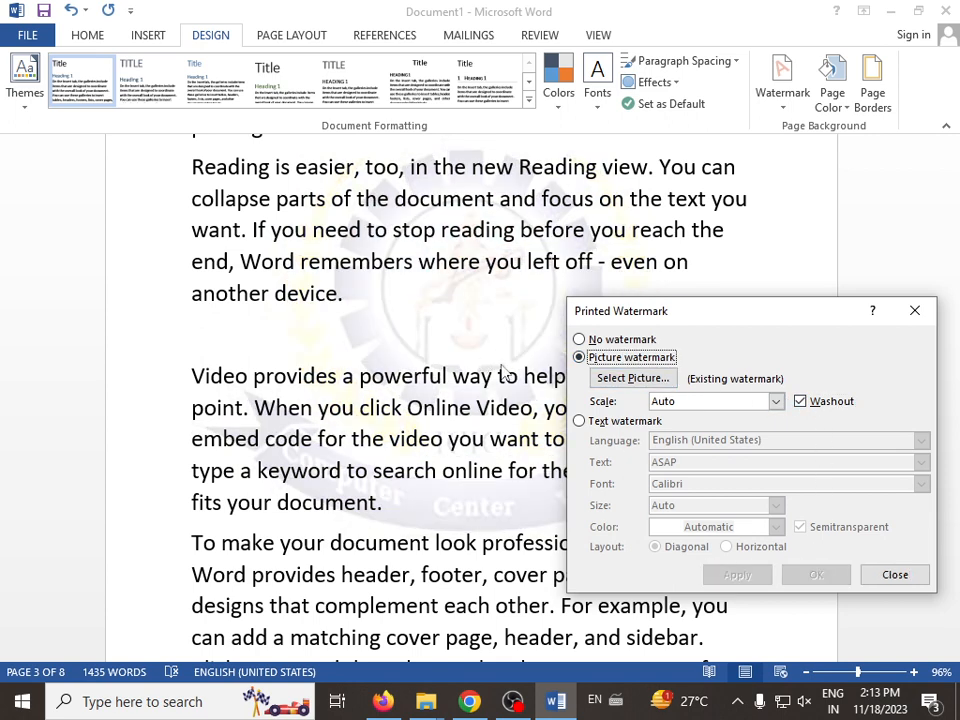
click(804, 402)
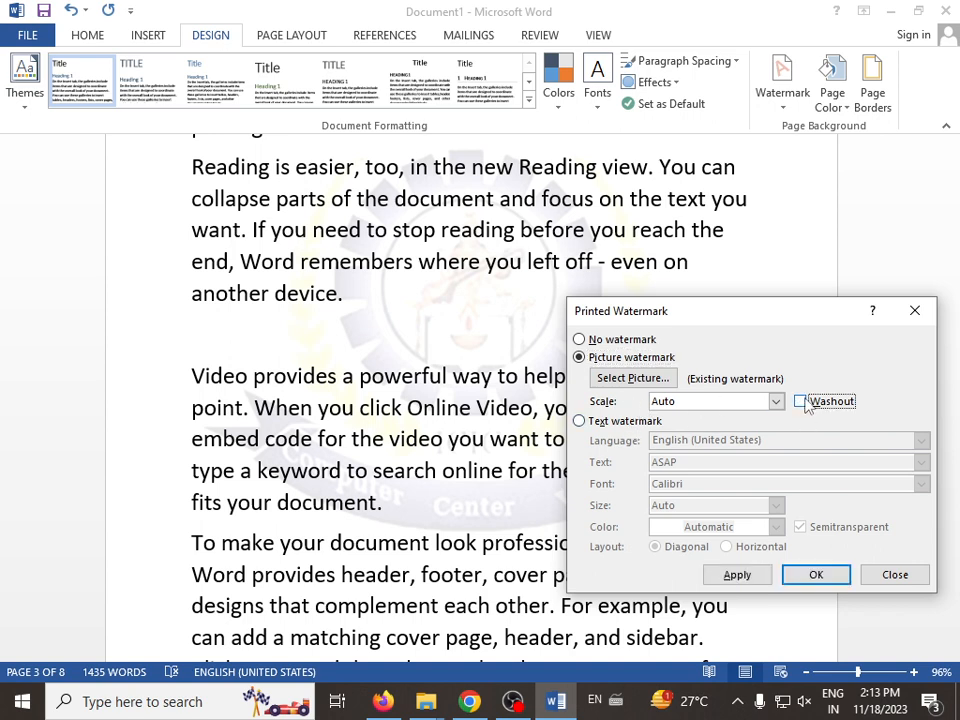
click(740, 577)
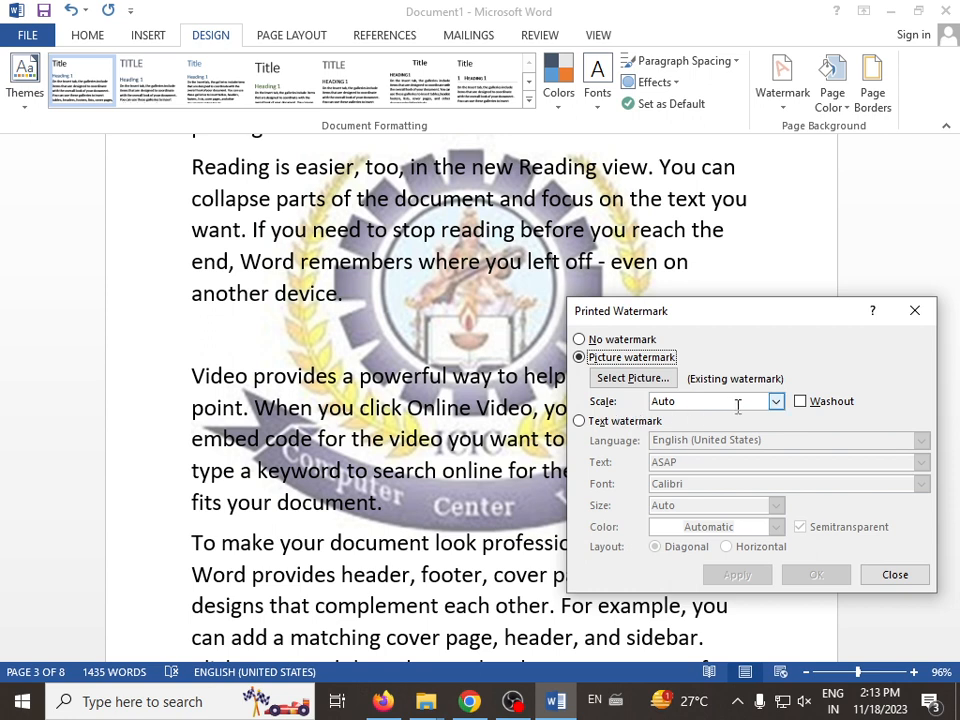
Apply the logo watermark at 150% scale and again at 500% scale to compare the sizes.
click(775, 402)
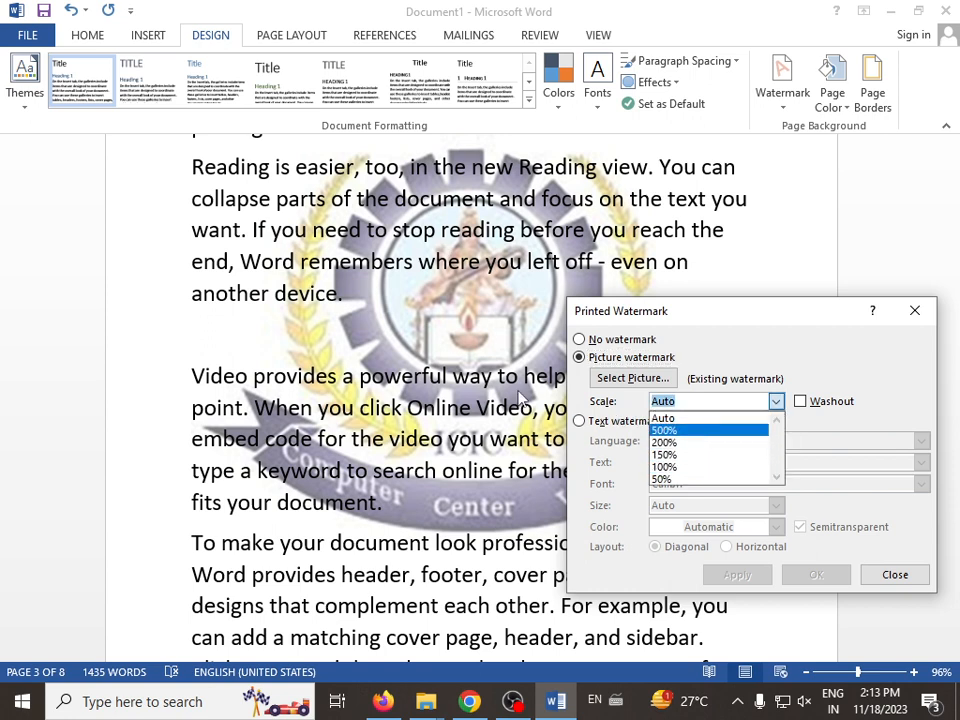
click(700, 454)
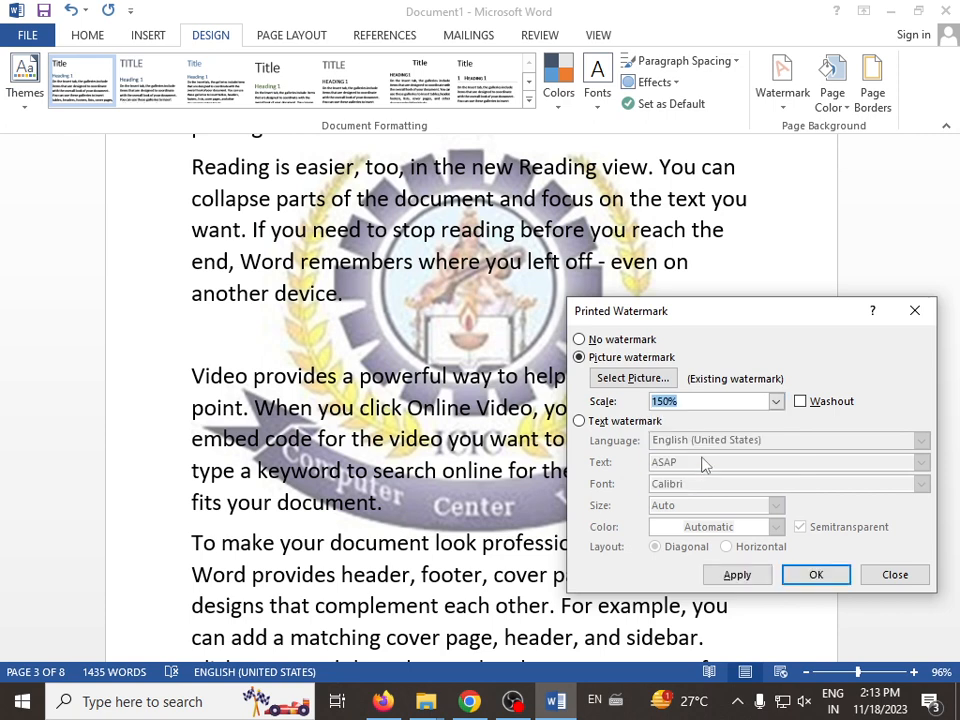
click(739, 577)
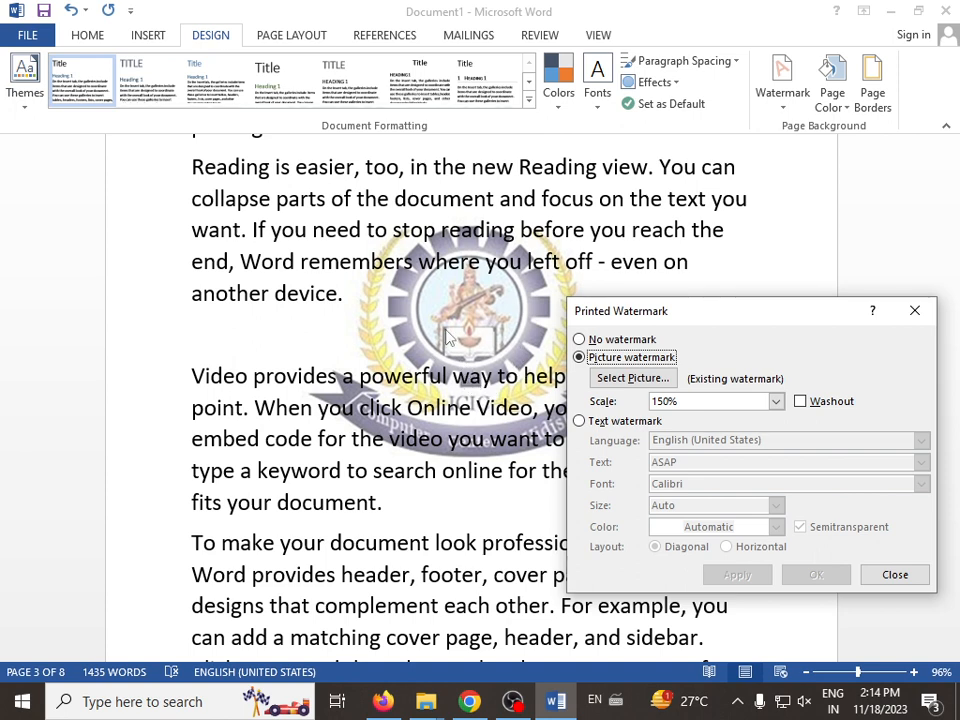
click(776, 402)
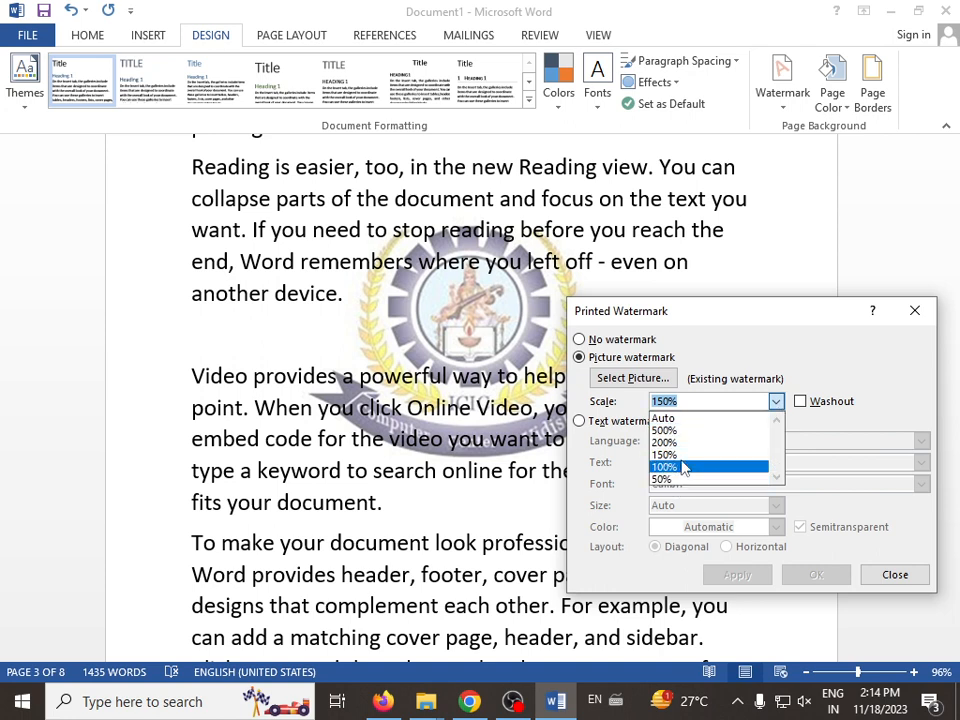
click(684, 430)
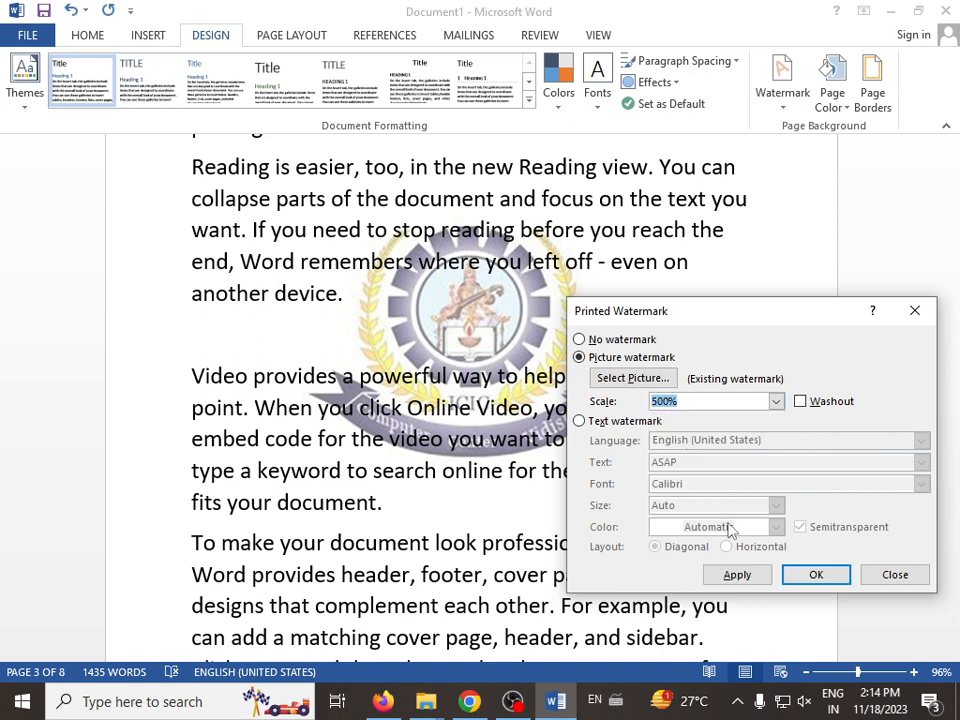
click(737, 574)
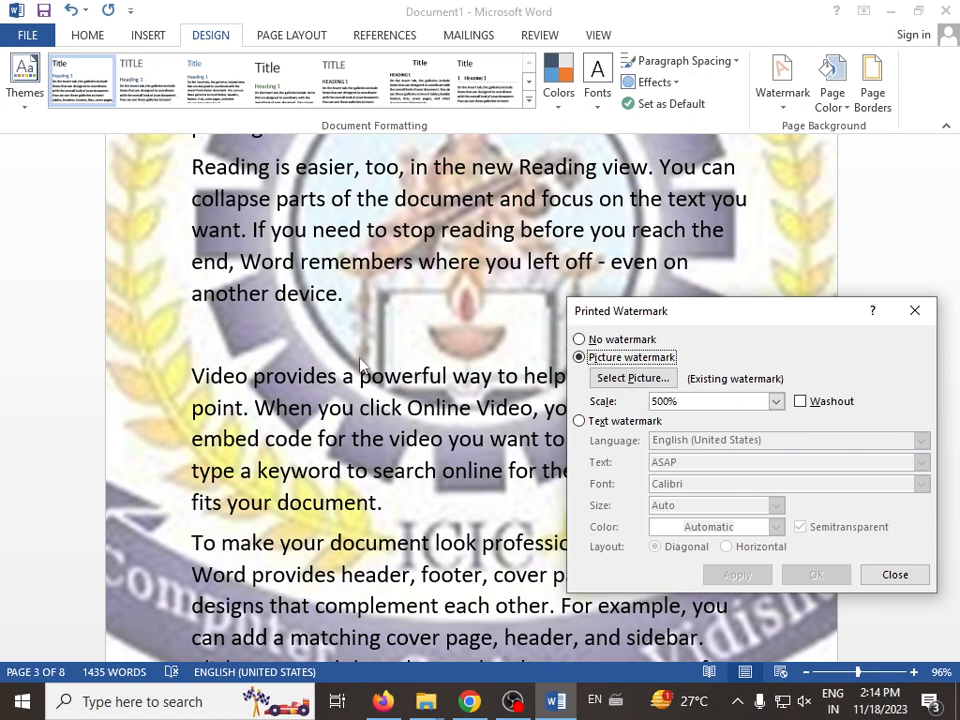
Set the logo watermark's scale back to Auto, apply it, and apply Washout to the logo.
click(776, 401)
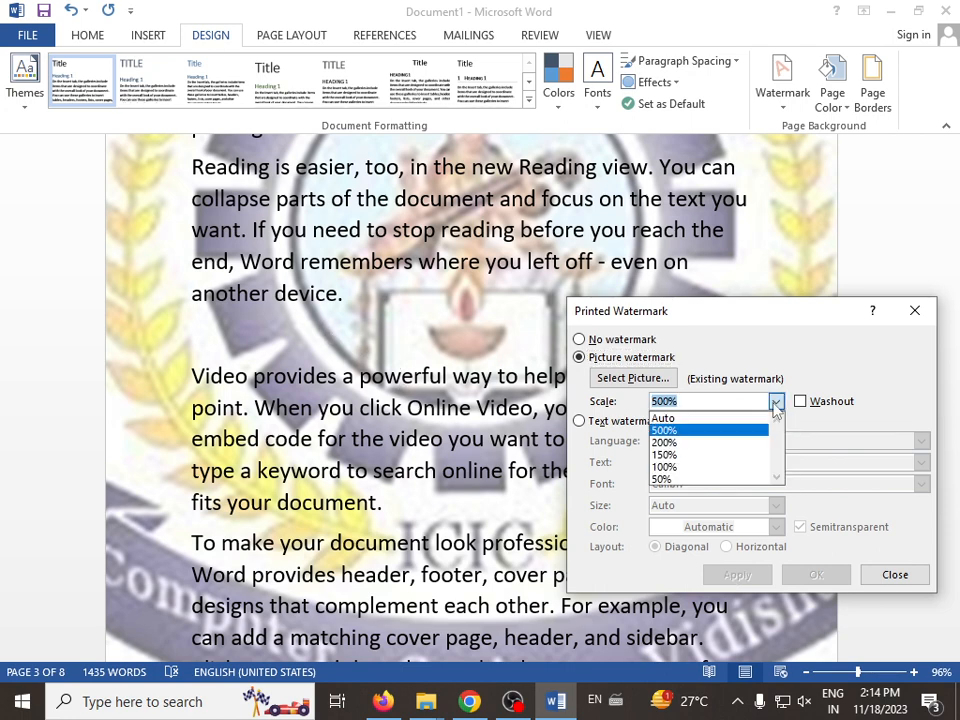
click(690, 419)
click(740, 576)
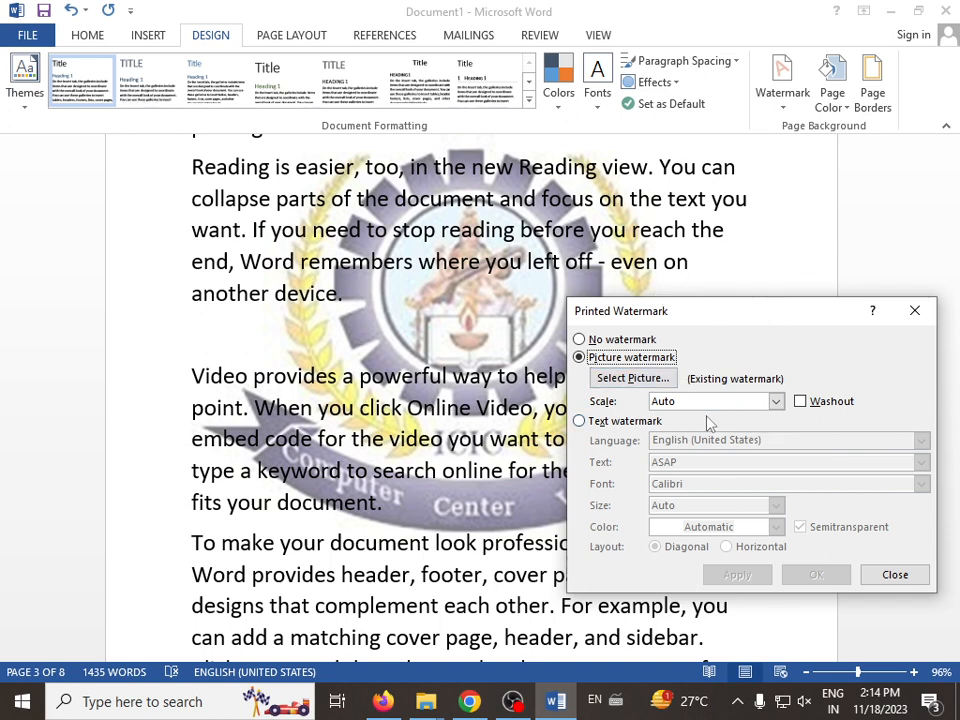
click(821, 404)
click(737, 576)
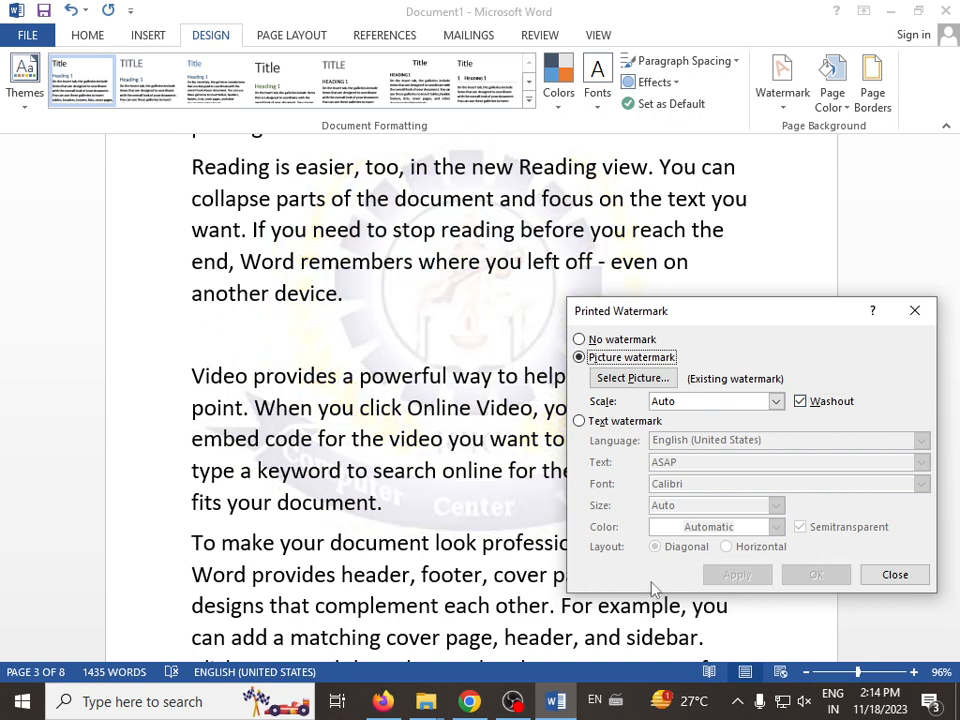
click(836, 402)
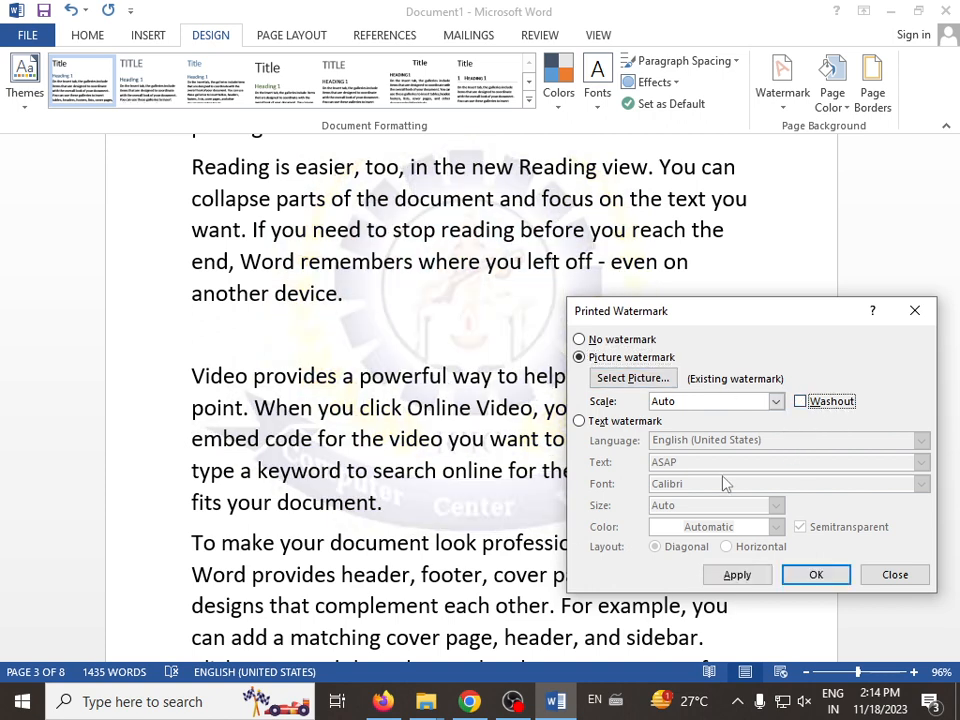
click(608, 421)
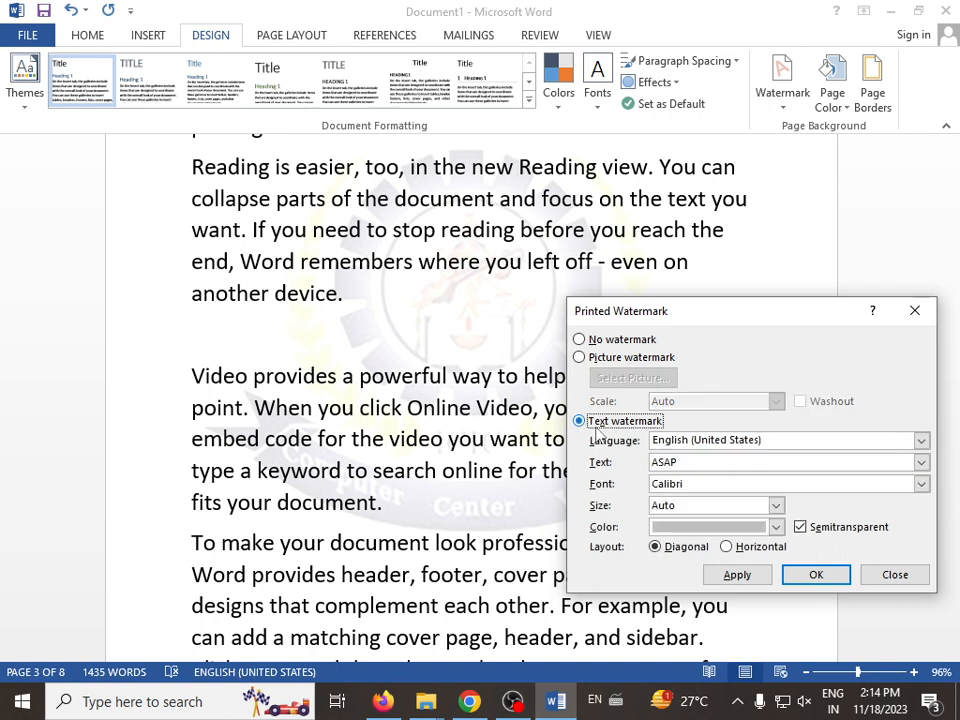
click(585, 357)
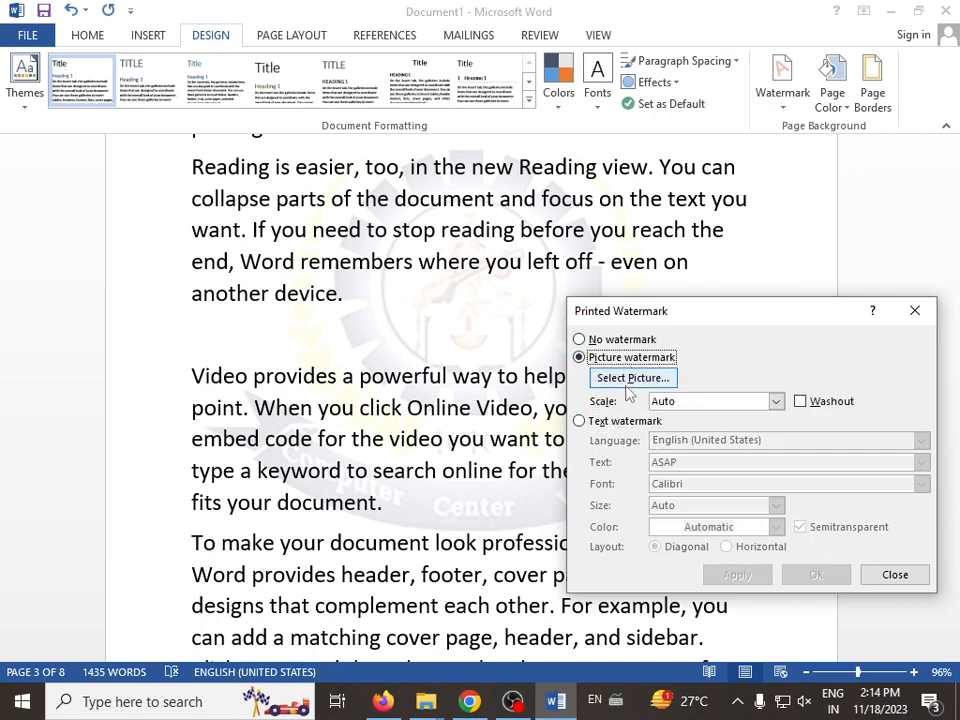
Search Bing images for "icic computer center logo" as the watermark picture and show all results regardless of license.
click(632, 378)
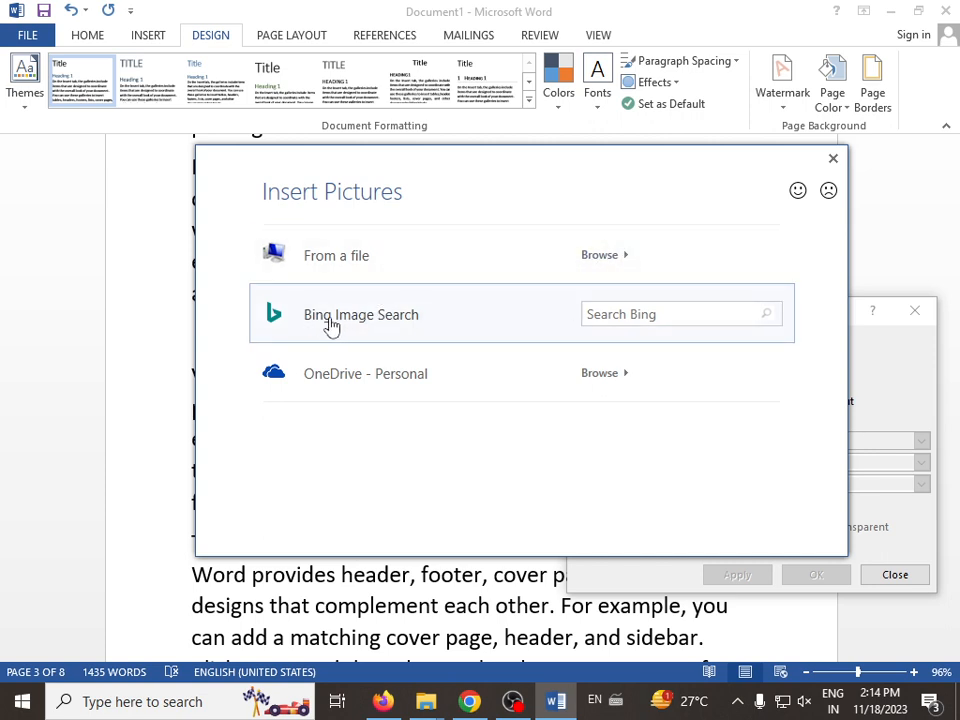
click(640, 312)
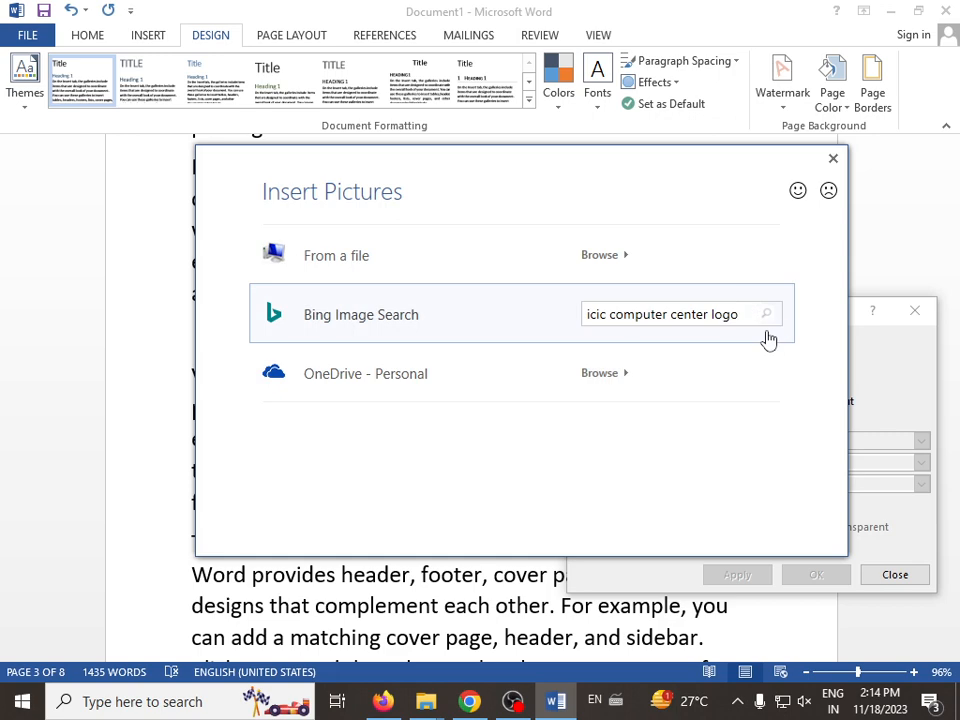
click(766, 332)
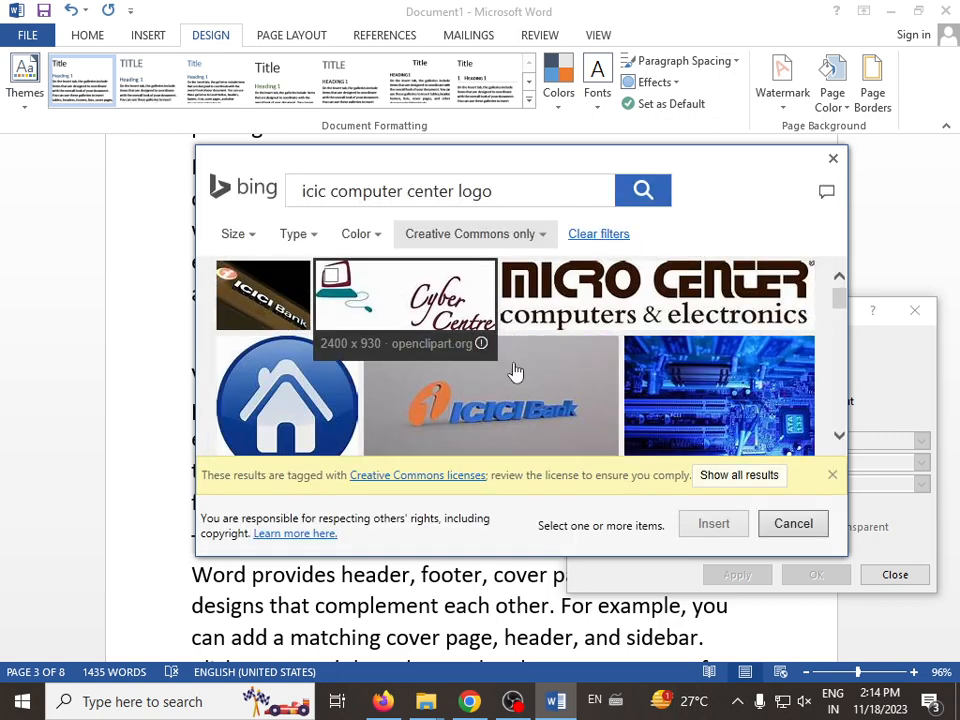
scroll(530, 400, down, 3)
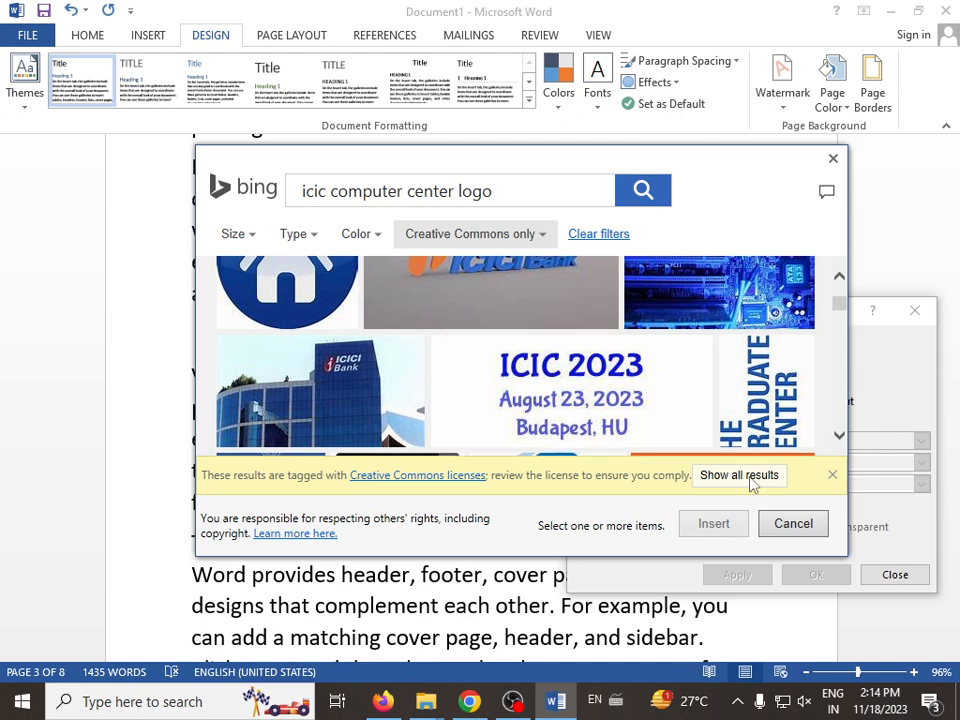
click(752, 479)
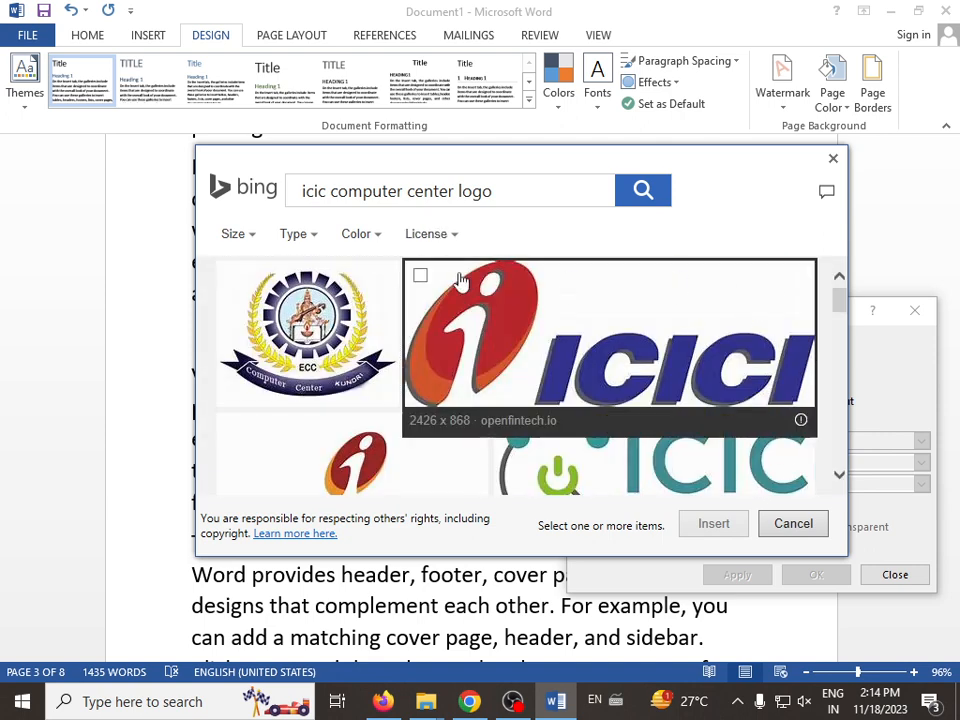
Try to insert the round ECC Computer Center logo as the watermark picture, and close the watermark settings.
click(232, 276)
click(712, 525)
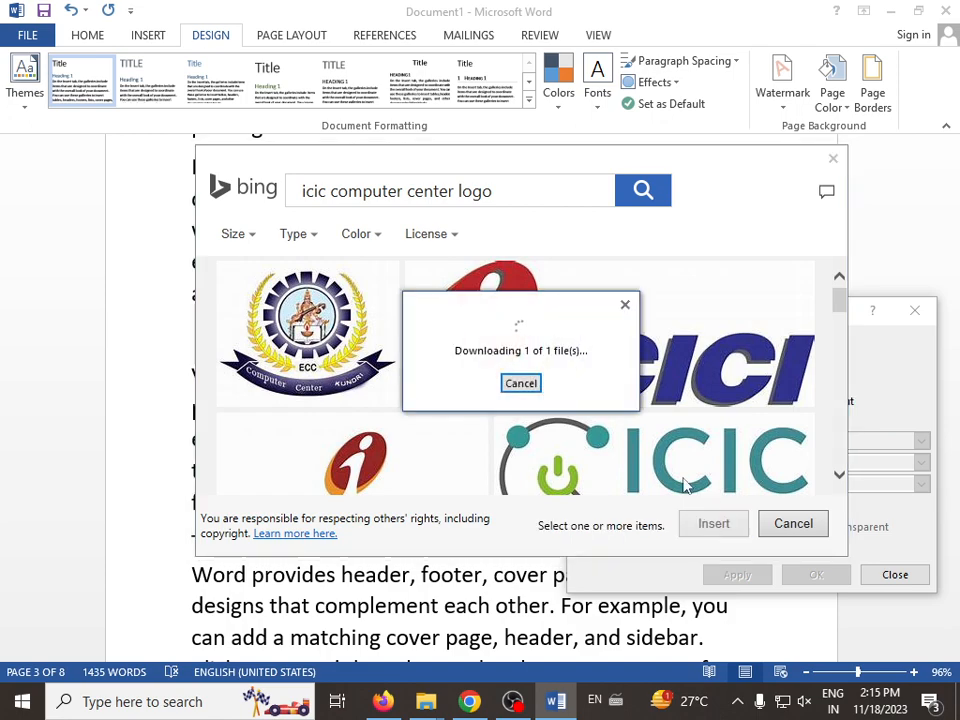
click(482, 463)
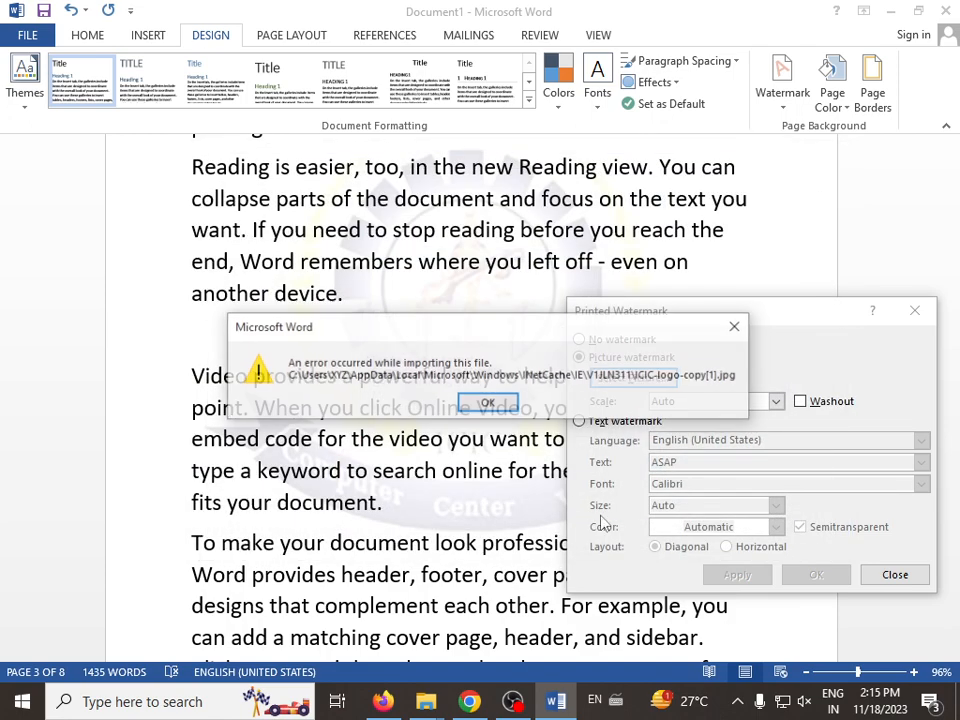
click(488, 402)
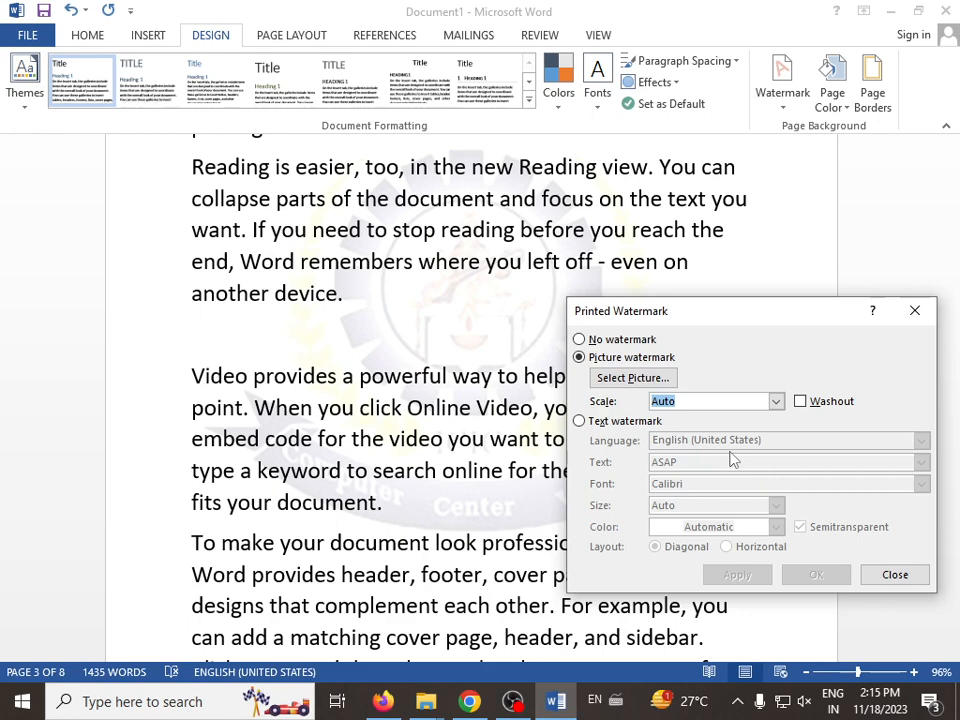
click(922, 317)
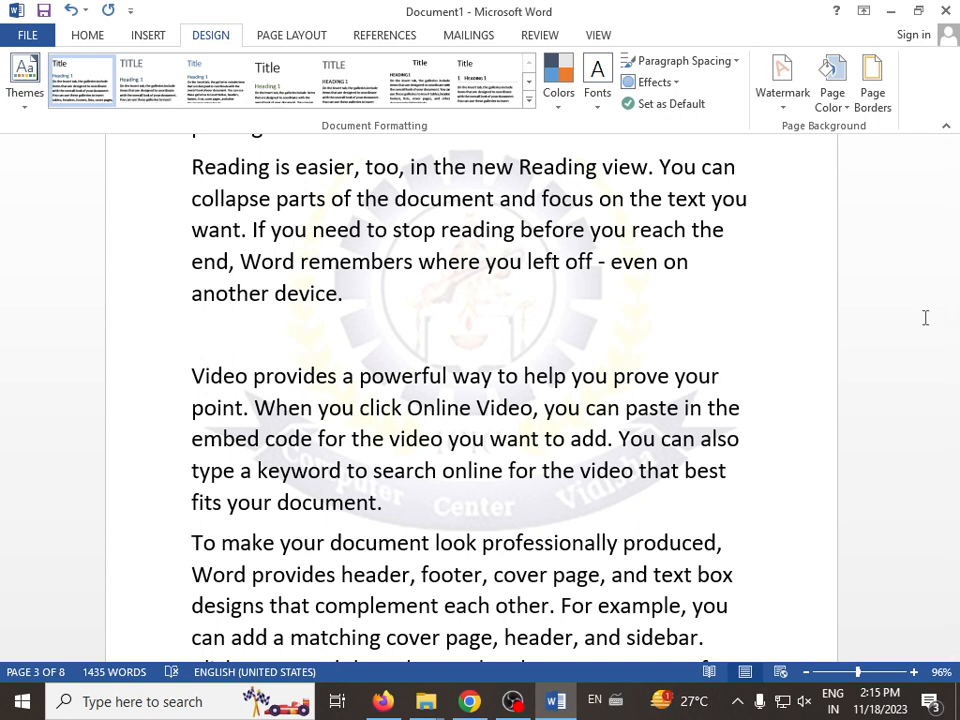
Reopen the custom watermark settings, choose a text watermark, and move the dialog up and to the left.
click(783, 98)
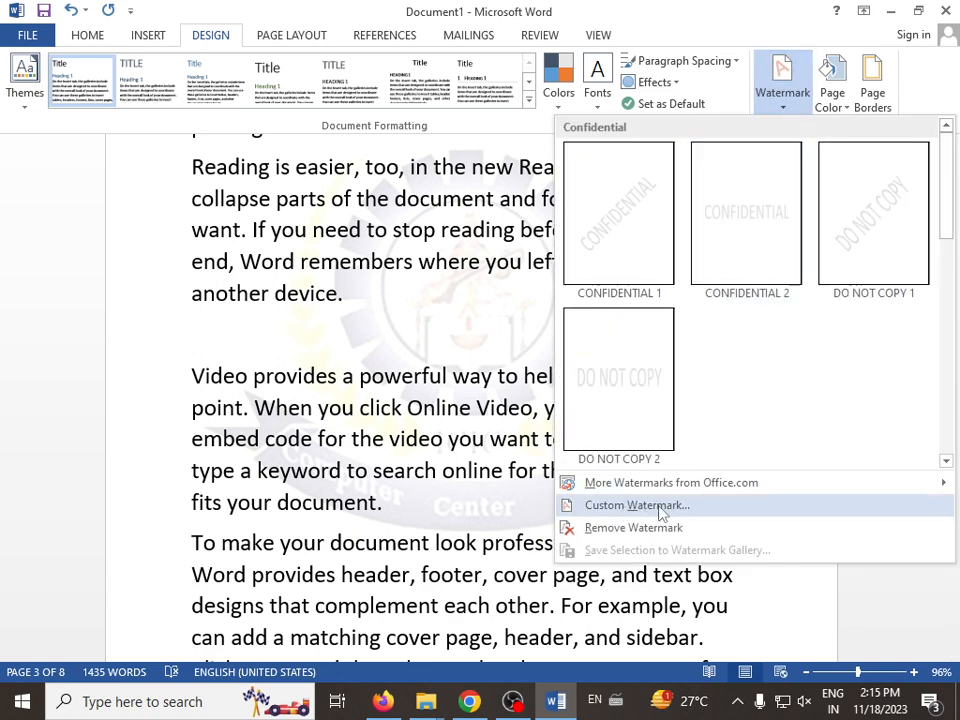
click(621, 508)
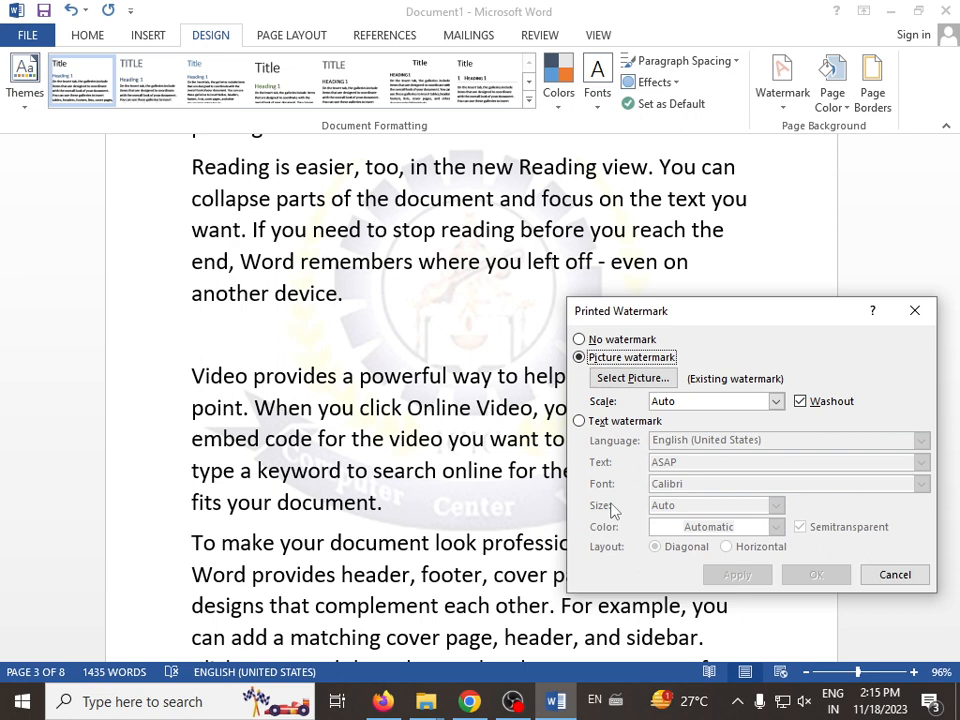
click(594, 423)
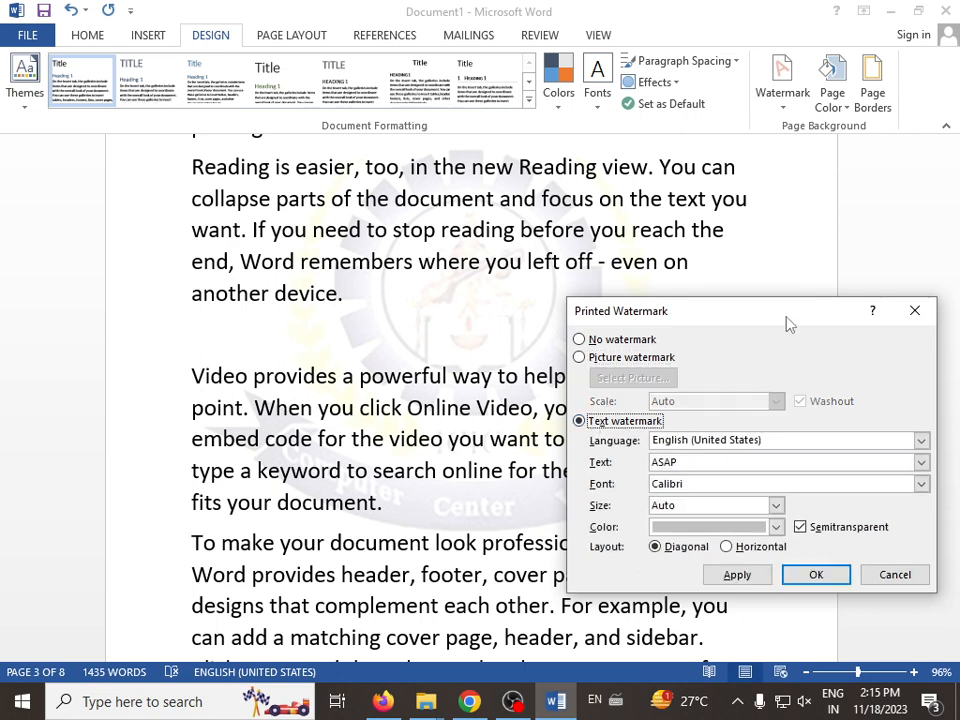
drag(789, 316, 694, 215)
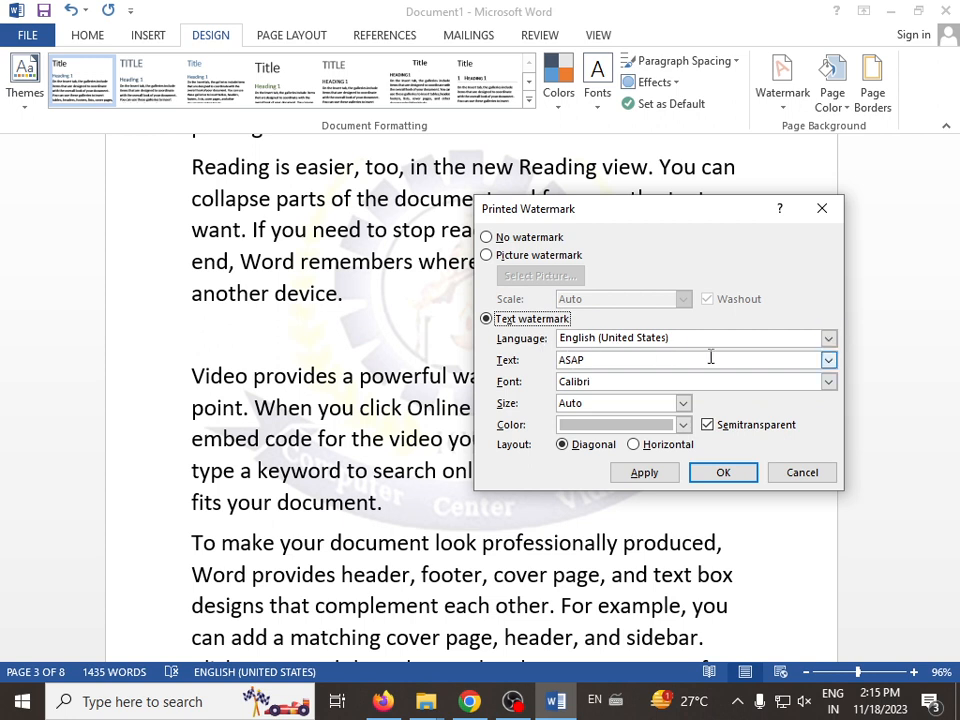
Browse the languages available for the text watermark and choose English (United States).
click(829, 339)
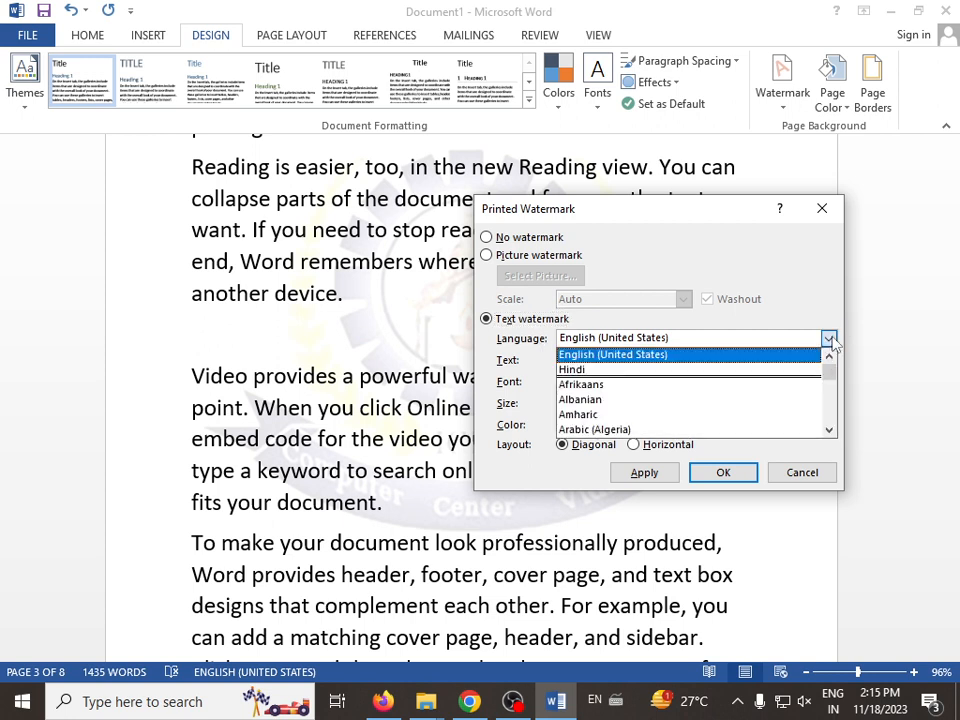
click(829, 339)
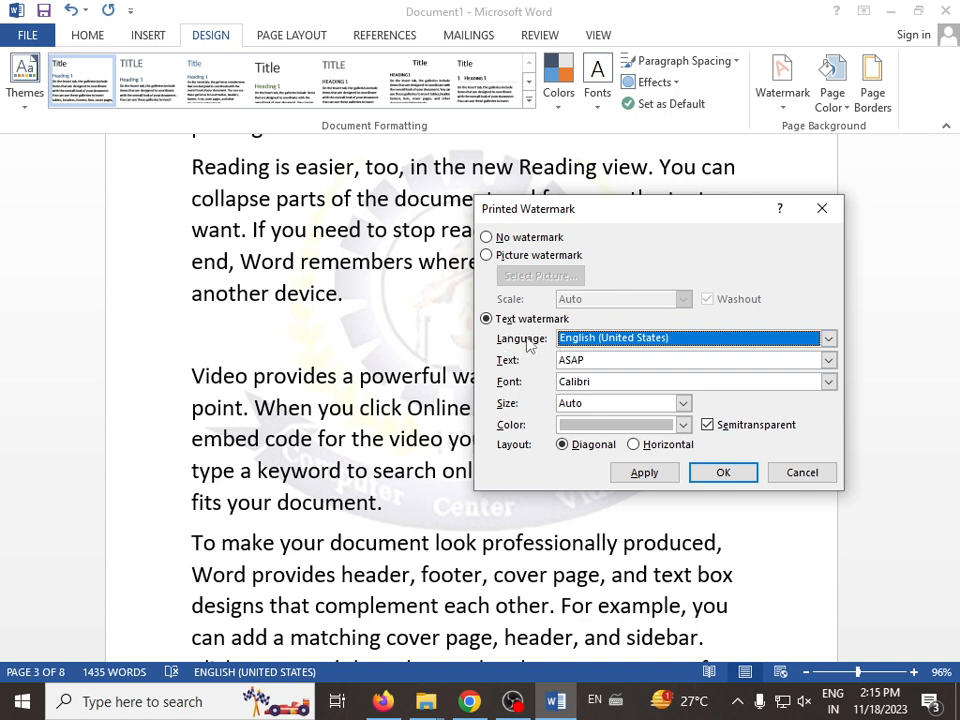
click(803, 343)
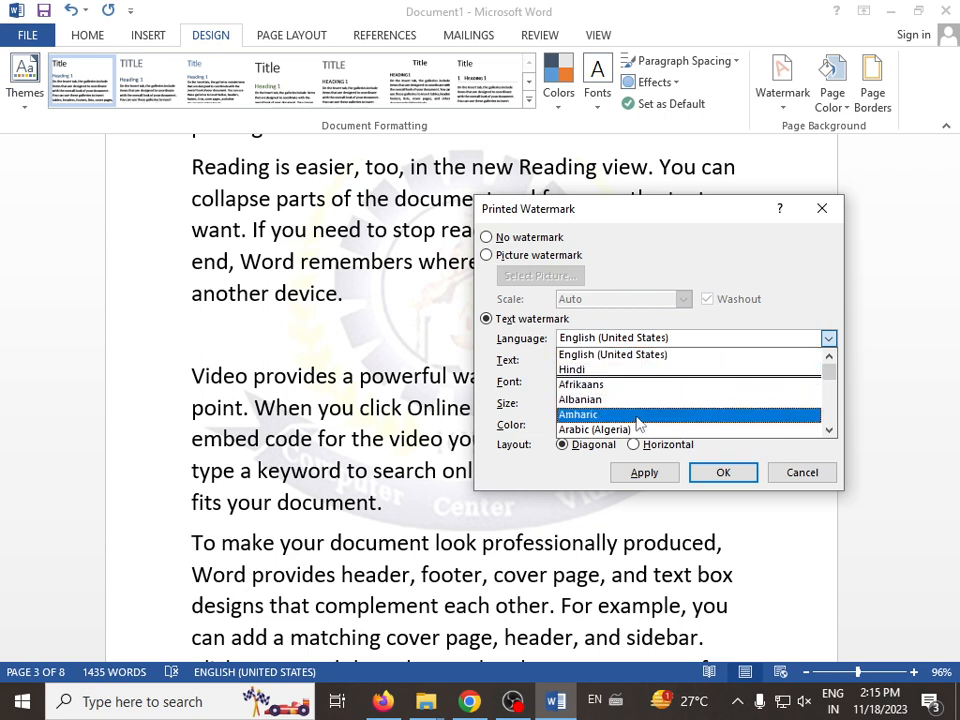
scroll(638, 424, down, 4)
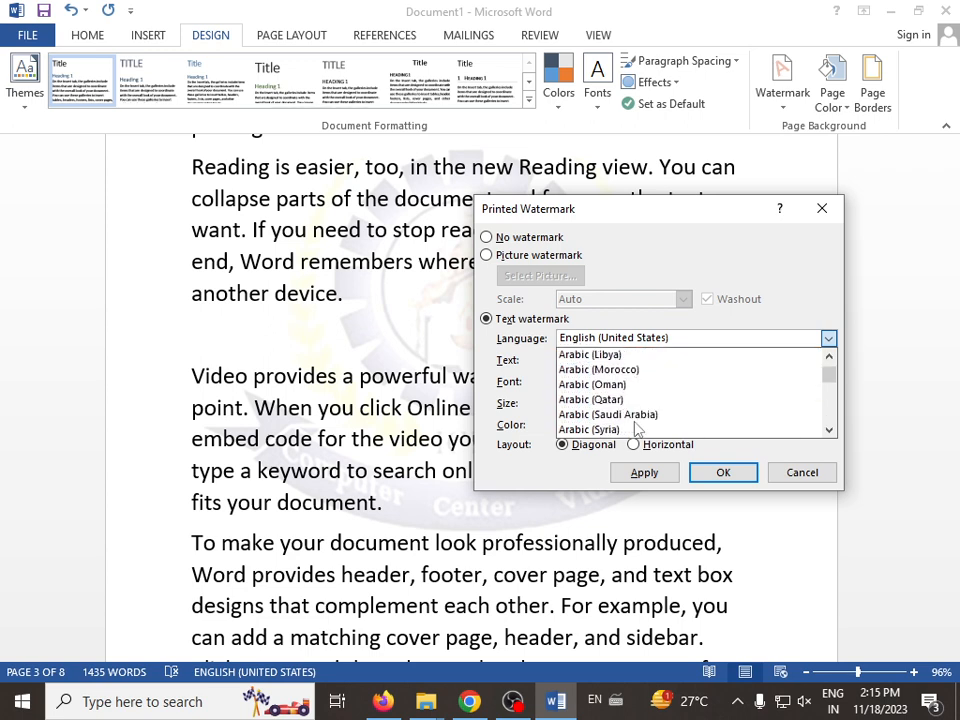
scroll(636, 427, down, 2)
scroll(636, 427, up, 1)
scroll(636, 427, down, 1)
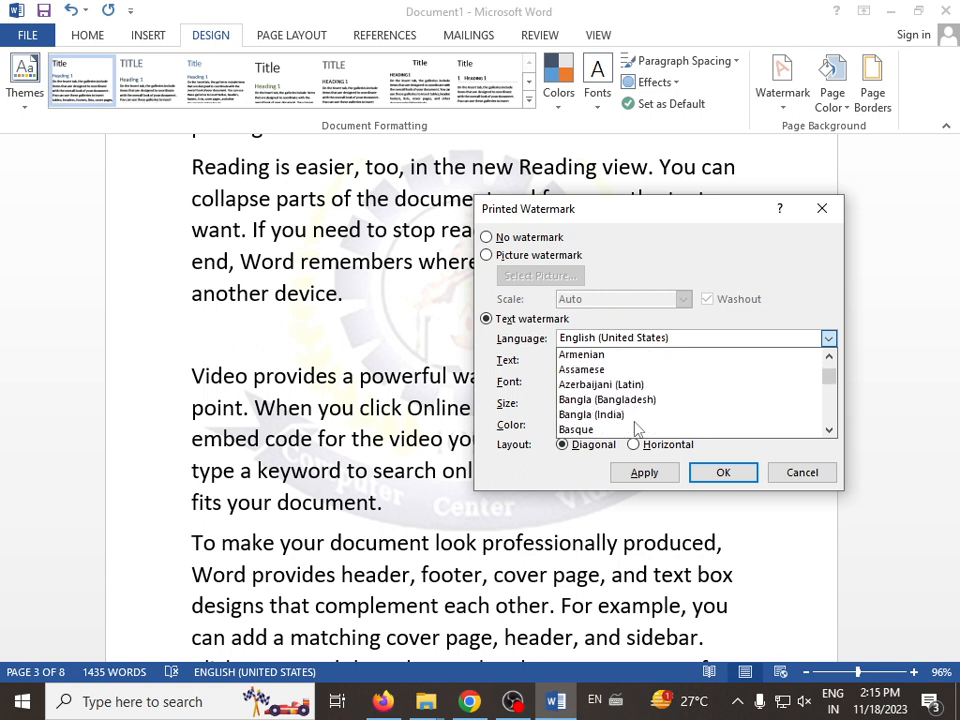
scroll(632, 428, up, 4)
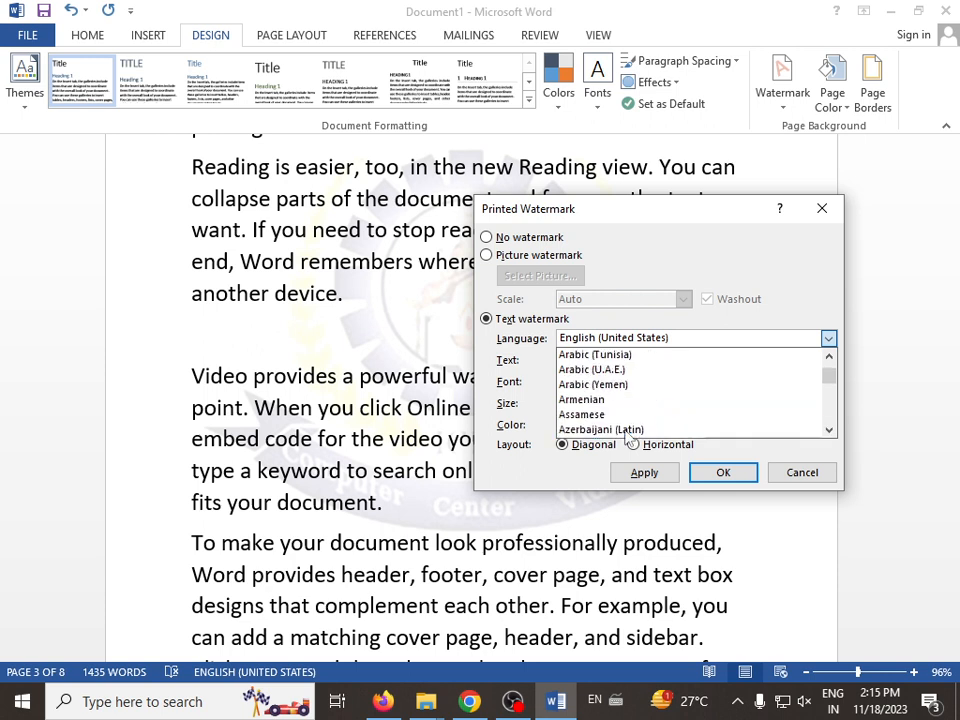
scroll(626, 432, up, 3)
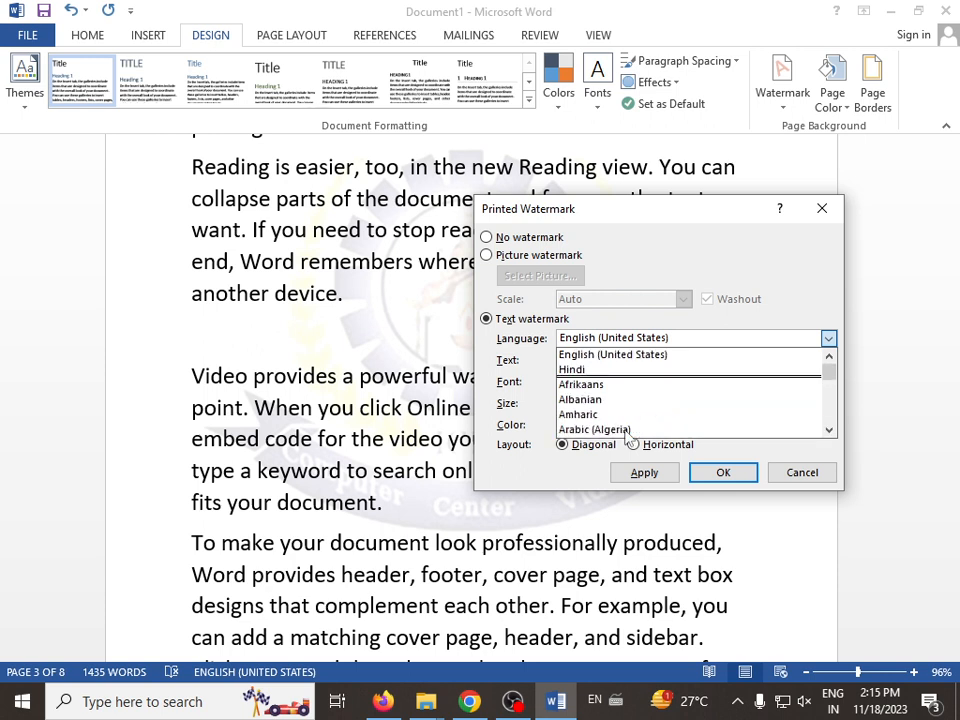
click(585, 355)
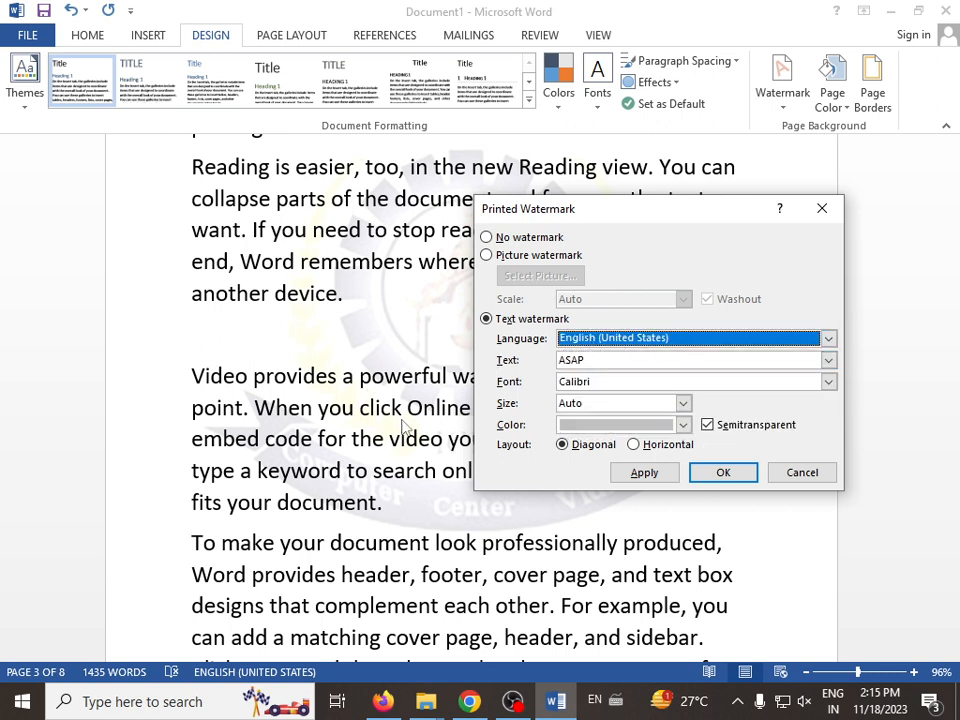
Try replacing the watermark text with "icic computer center", clear it, and reselect English (United States) as the language.
click(676, 360)
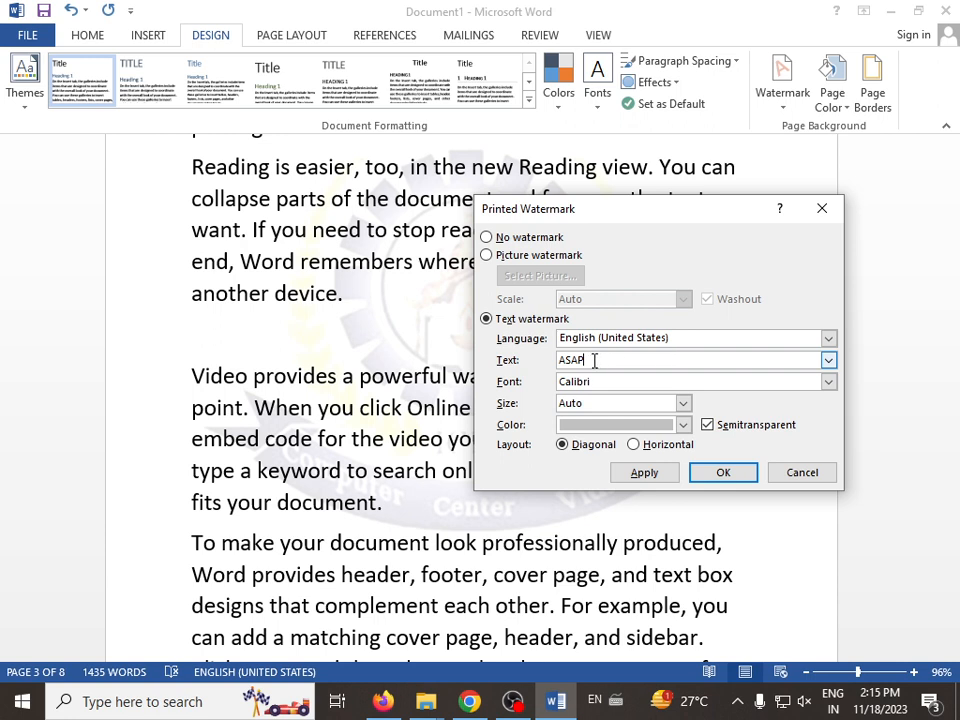
drag(594, 361, 513, 365)
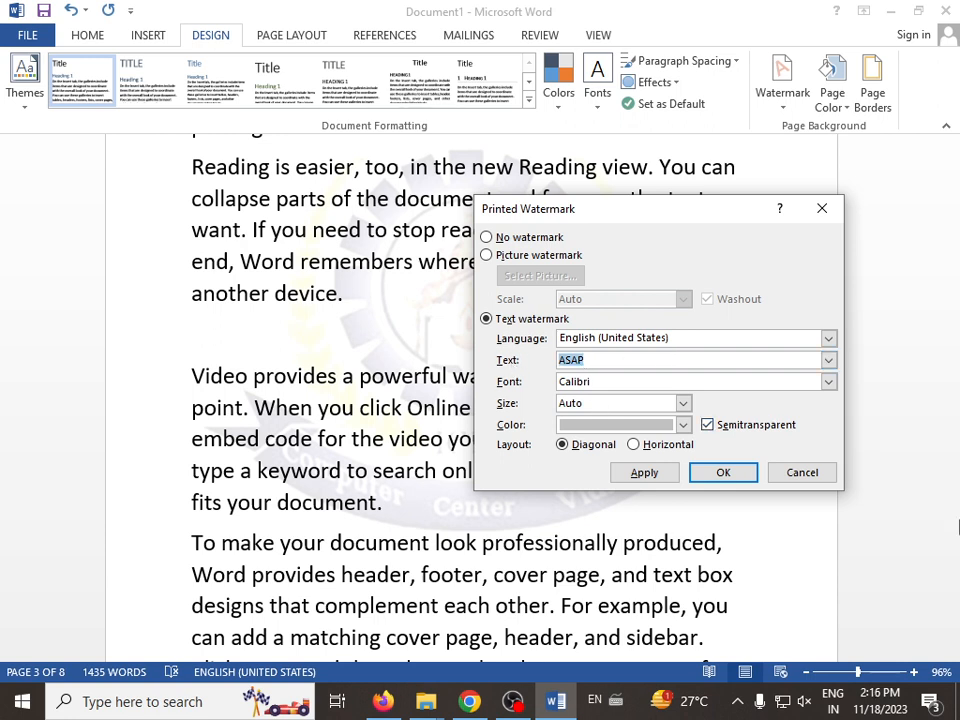
text(icic computer center)
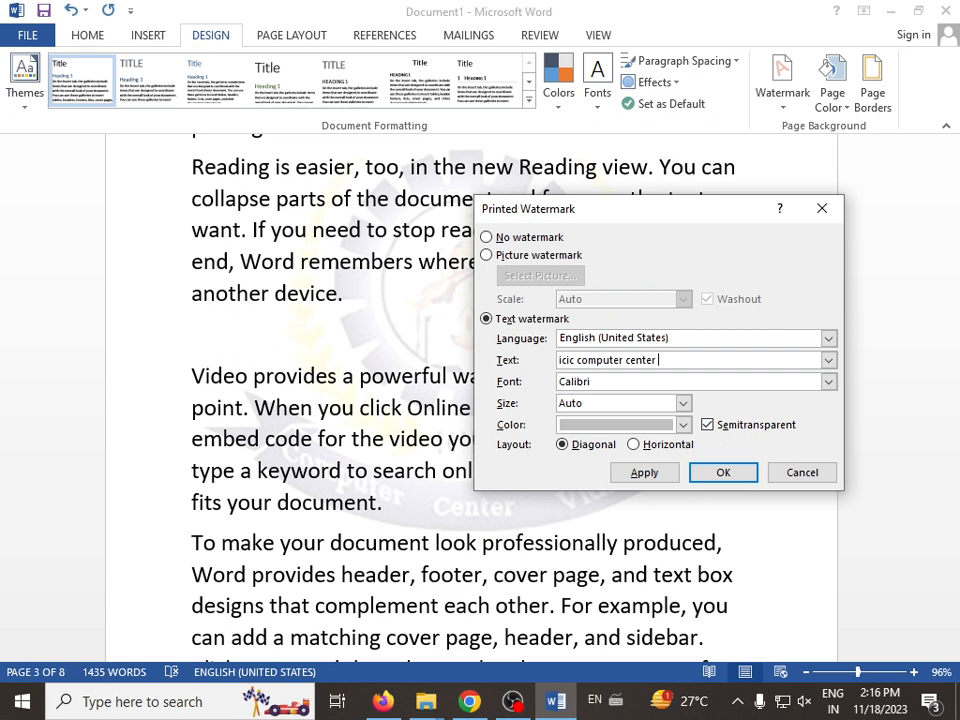
key(BackSpace)
key(BackSpace)
key(BackSpace)
key(BackSpace)
key(BackSpace)
key(BackSpace)
key(BackSpace)
key(BackSpace)
key(BackSpace)
key(BackSpace)
key(BackSpace)
key(BackSpace)
key(BackSpace)
key(BackSpace)
key(BackSpace)
key(BackSpace)
key(BackSpace)
key(BackSpace)
key(BackSpace)
key(BackSpace)
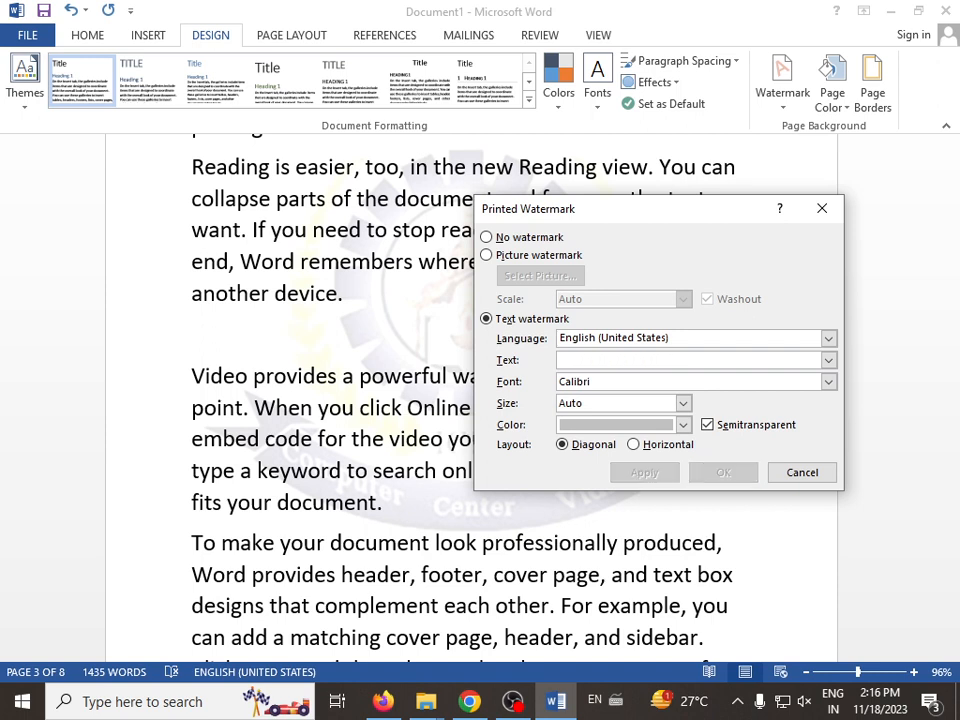
text(I)
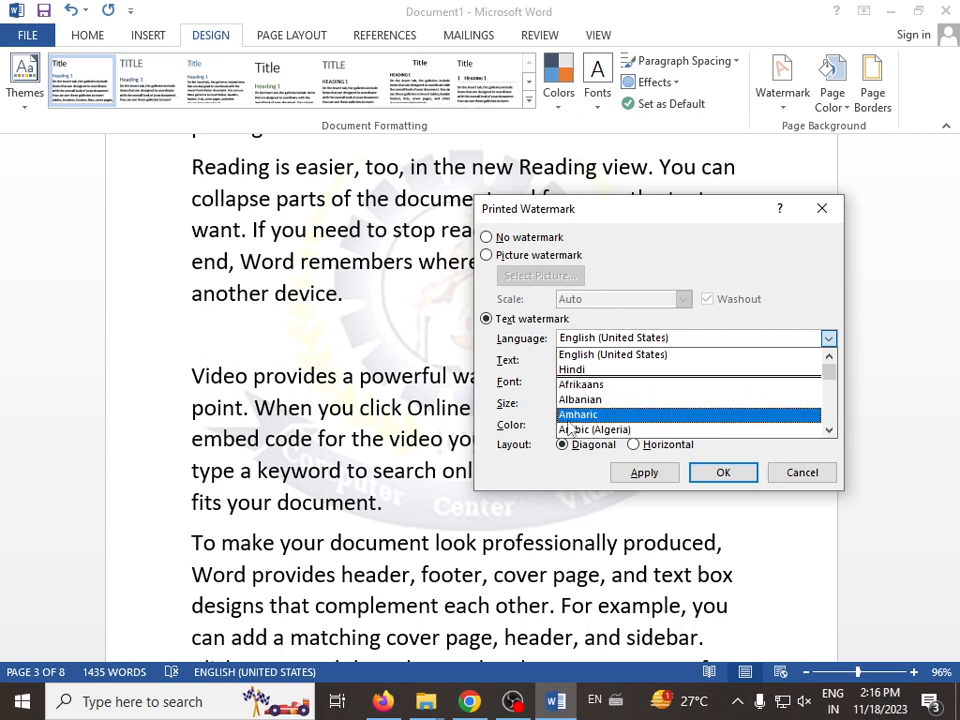
click(630, 355)
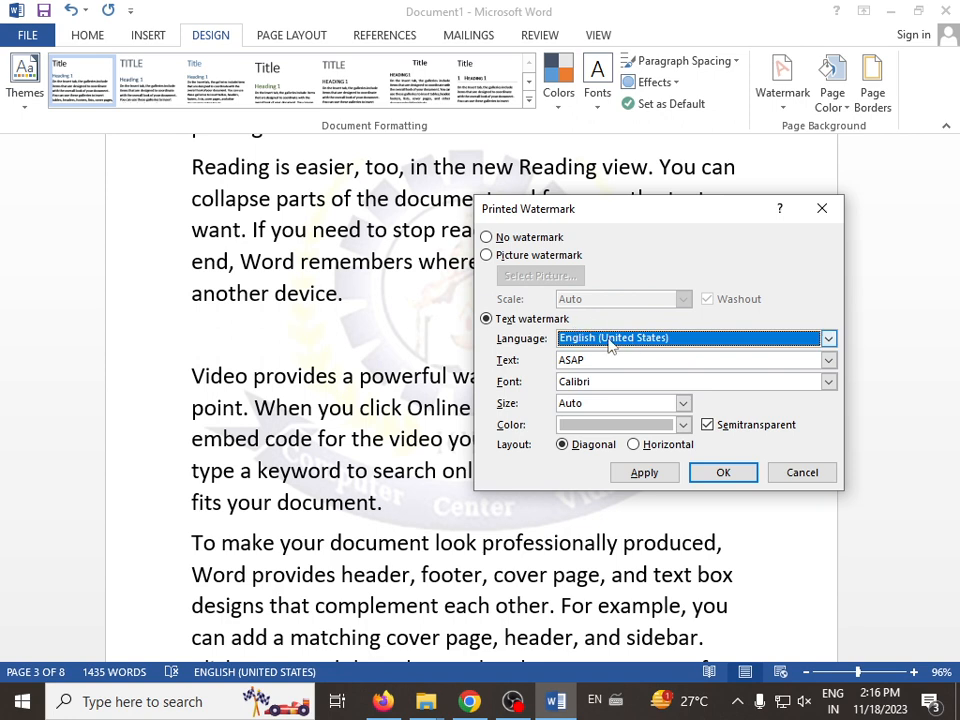
Browse the fonts available for the text watermark and choose Arial.
click(828, 382)
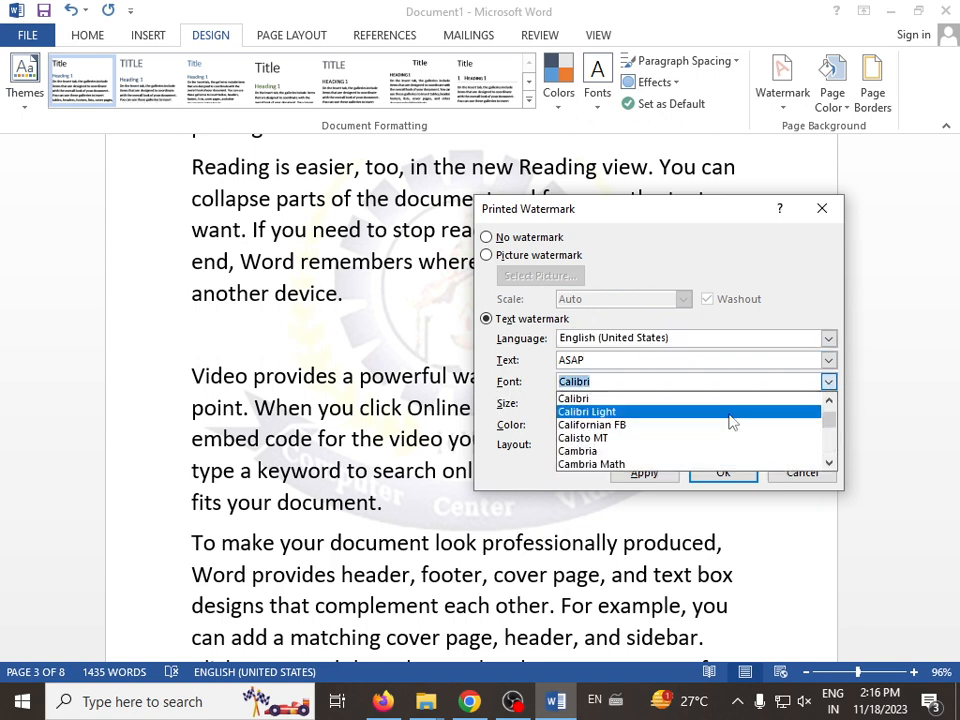
scroll(672, 426, down, 10)
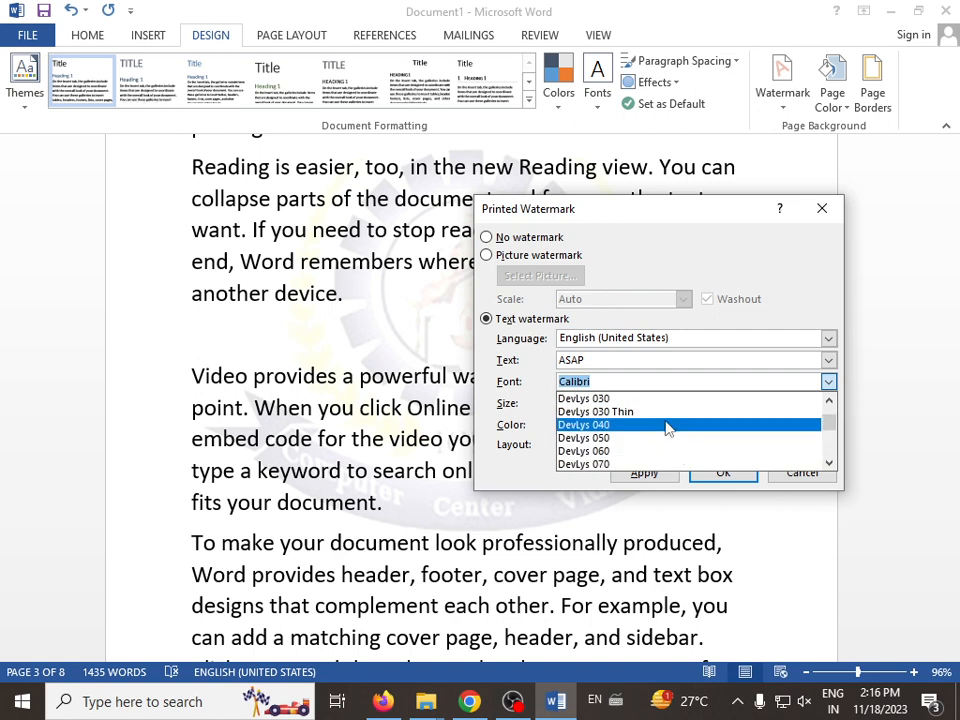
scroll(711, 448, up, 10)
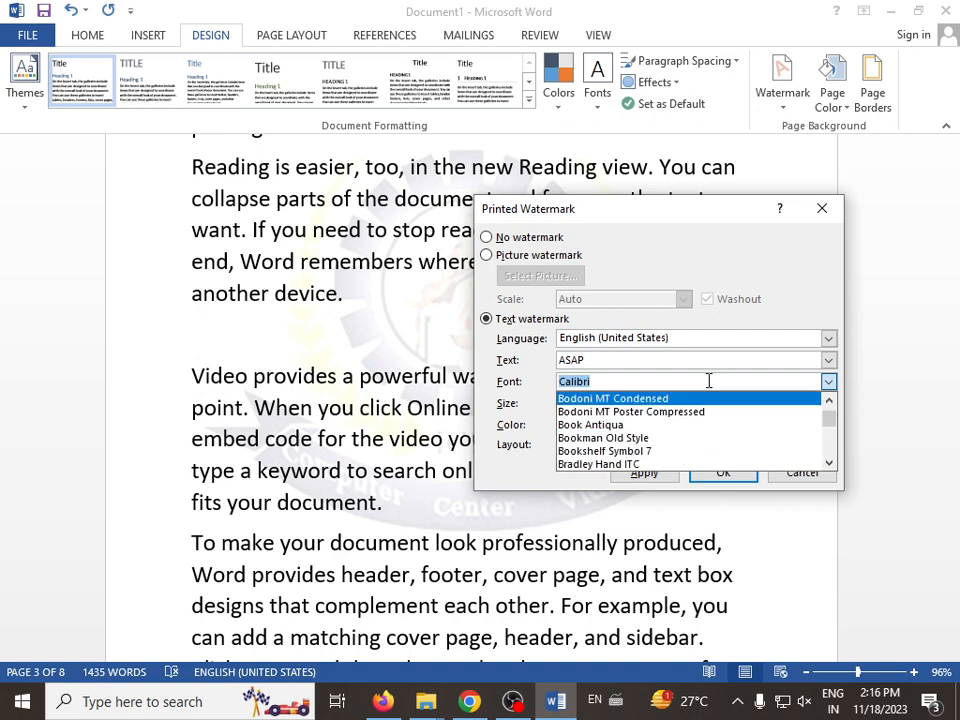
key(Return)
click(798, 384)
scroll(697, 456, up, 10)
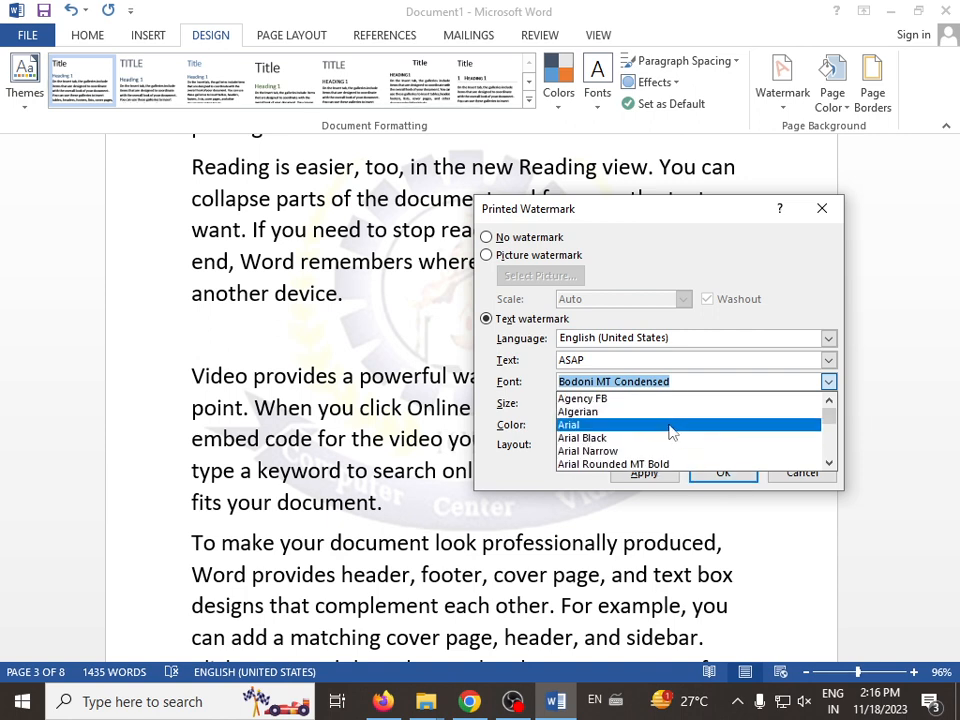
click(695, 424)
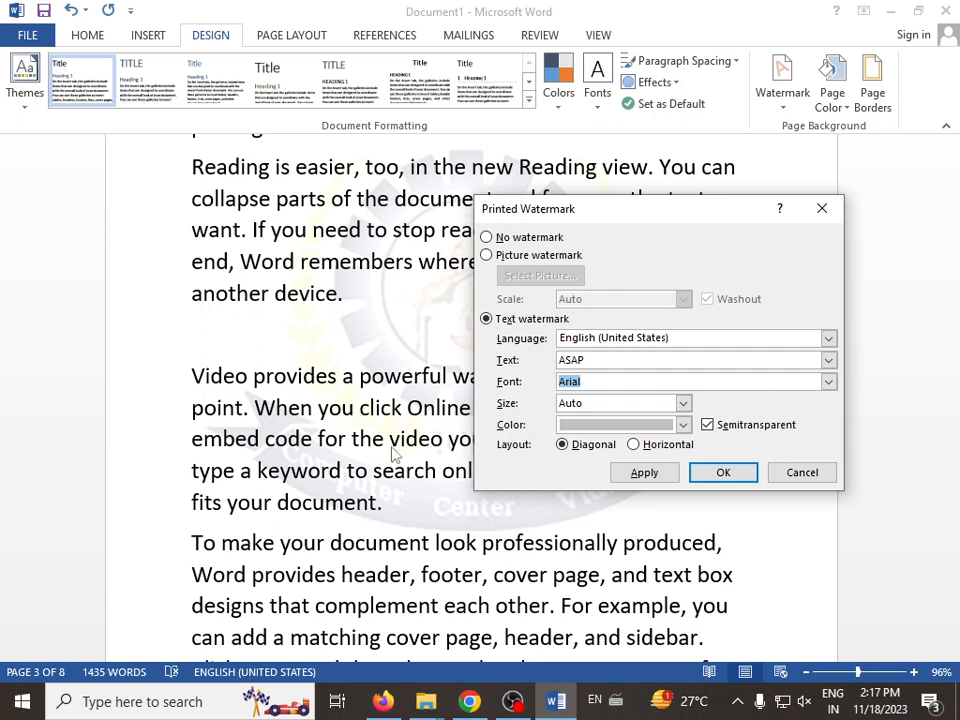
Set the text watermark's color to standard light blue and apply the ASAP watermark to the document.
click(682, 425)
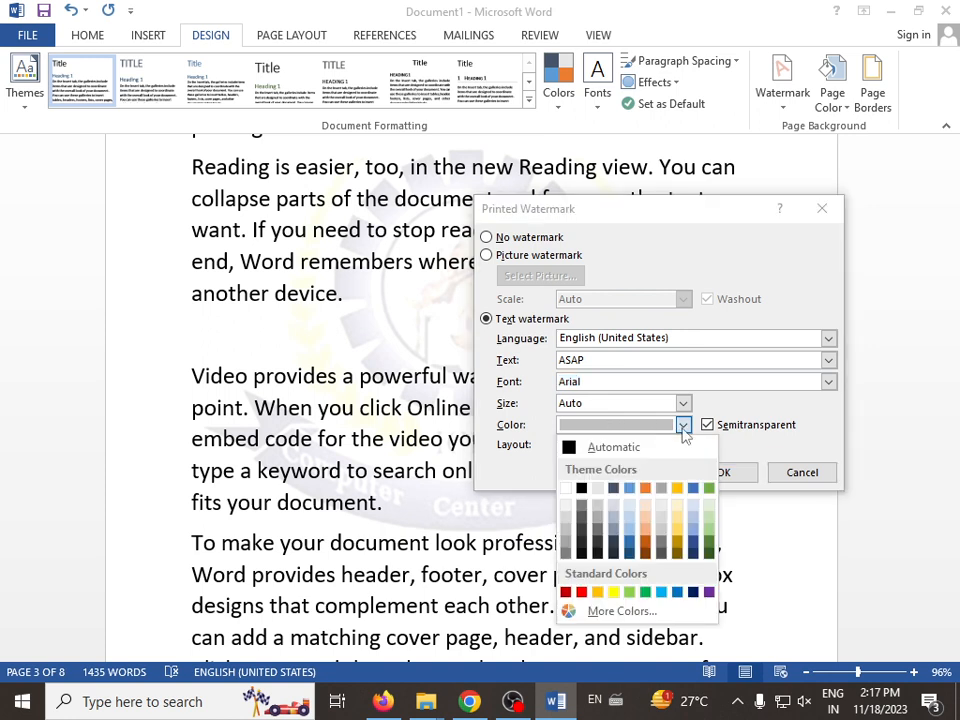
click(663, 598)
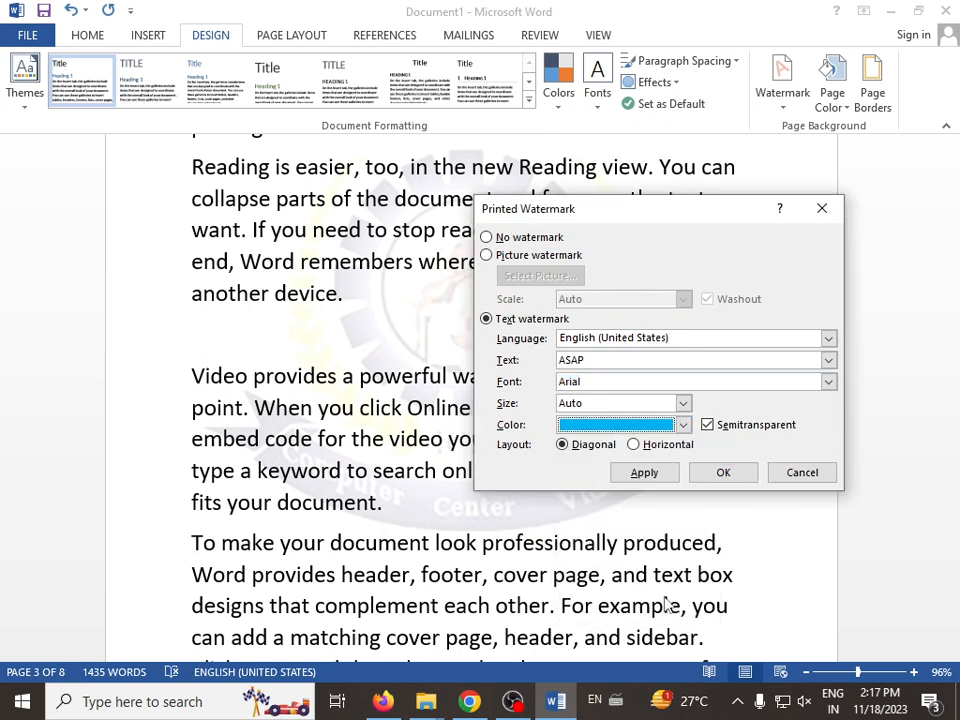
click(645, 474)
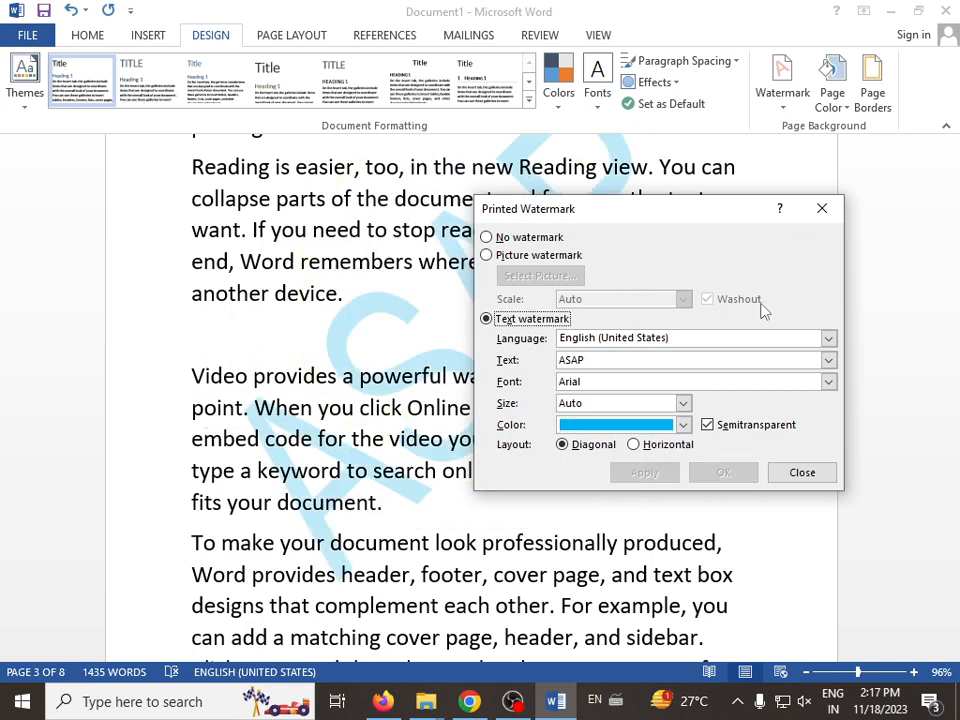
Replace the watermark text with "ICIC COMPUTER CENTER 6275", apply it, and close the watermark settings.
click(618, 360)
double_click(618, 360)
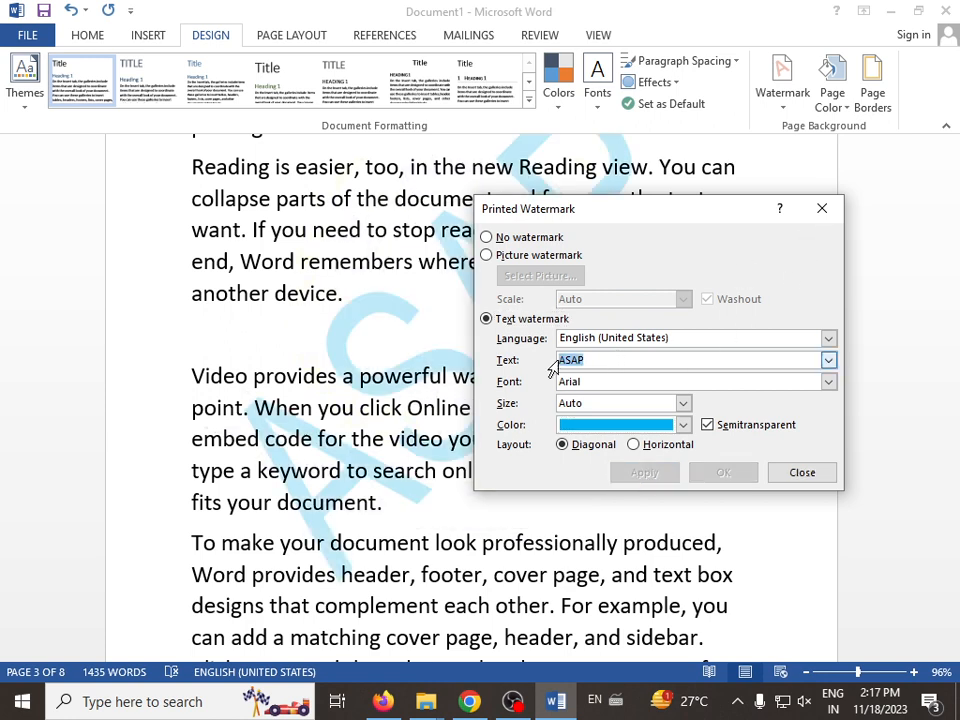
key(BackSpace)
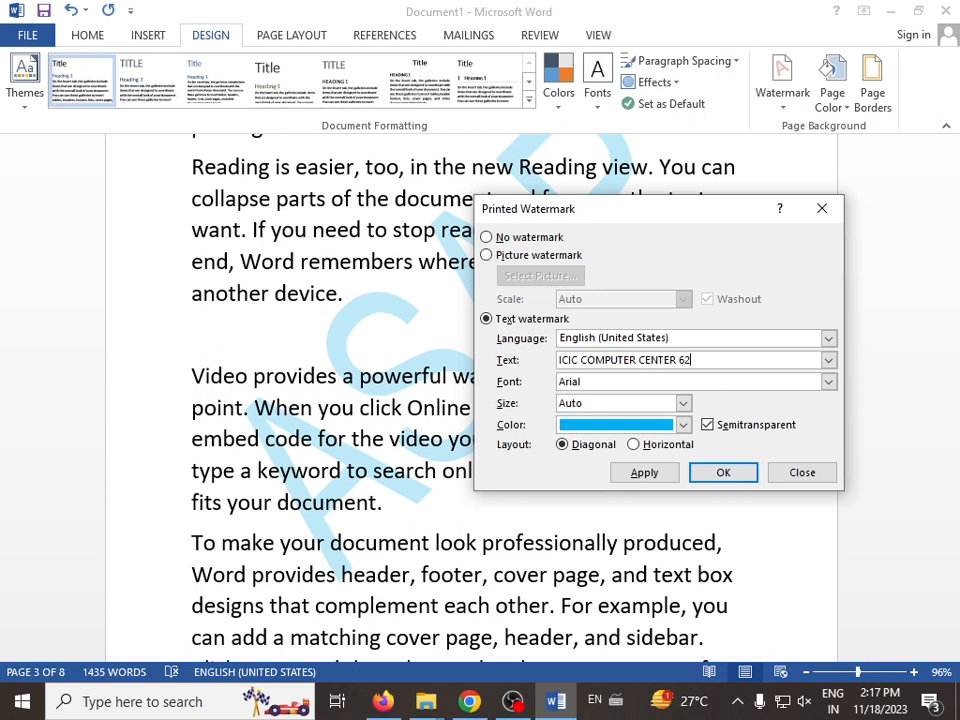
click(648, 476)
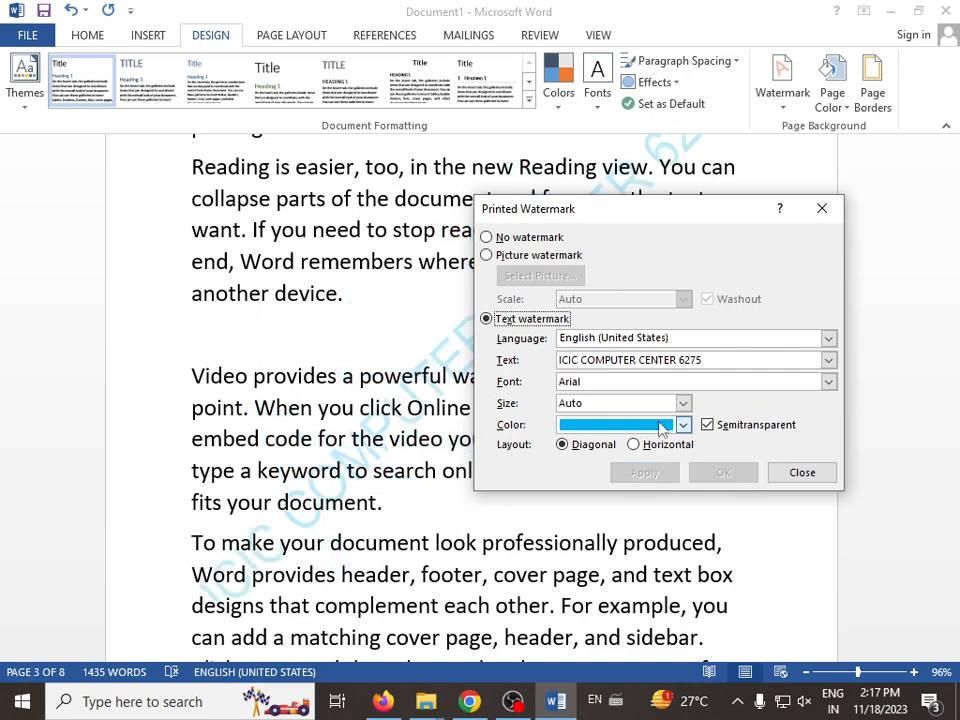
click(821, 208)
Delete all body text from the document, leaving only the watermark on an empty page.
scroll(443, 398, up, 1)
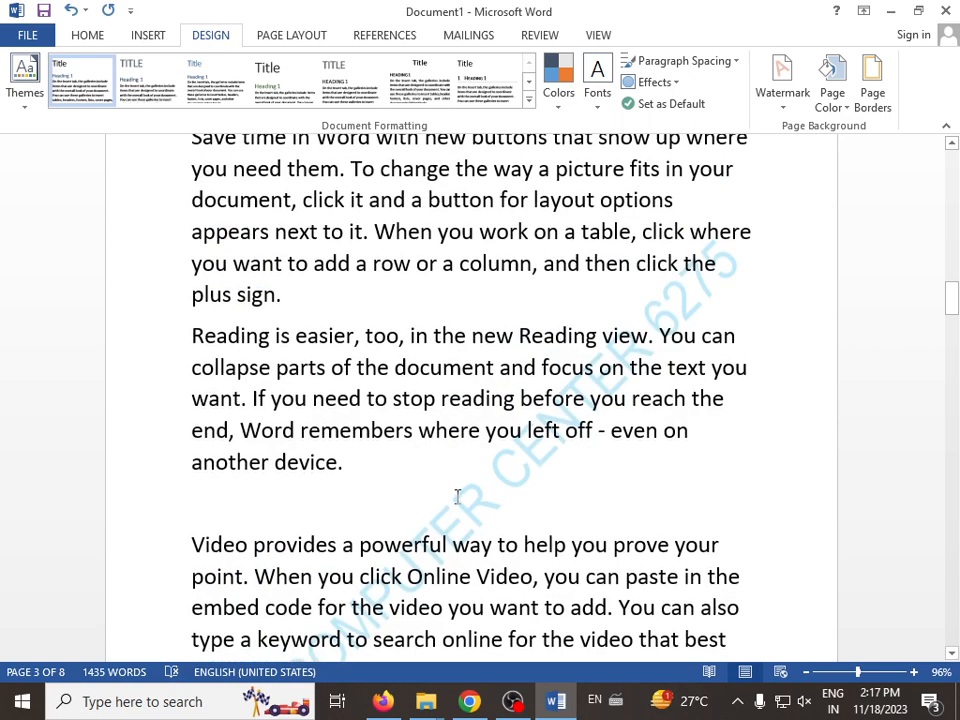
scroll(456, 497, down, 3)
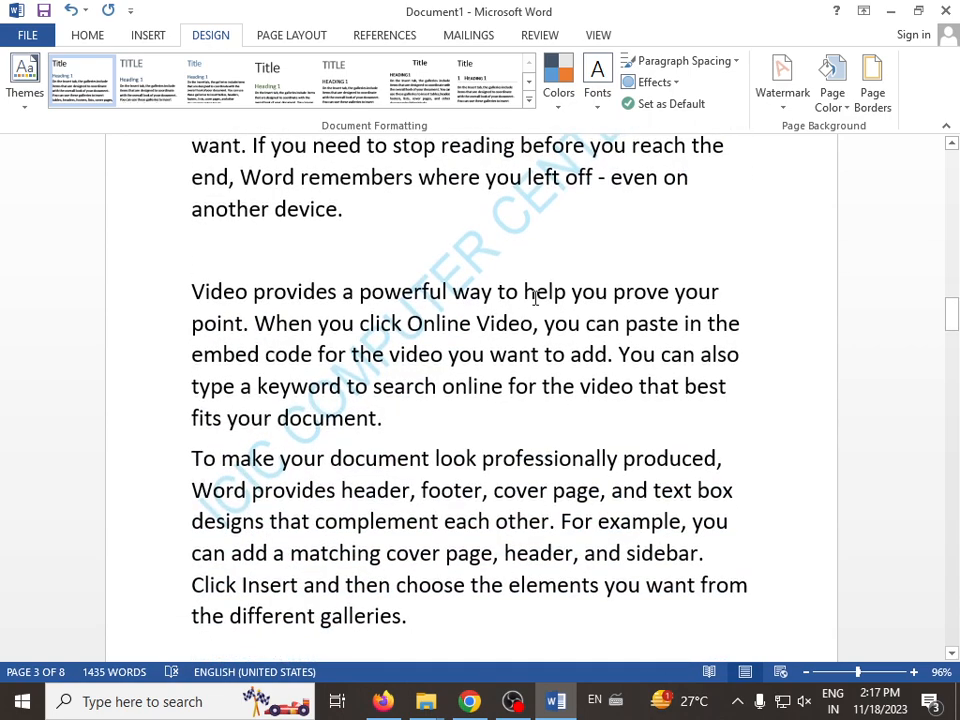
scroll(544, 231, up, 15)
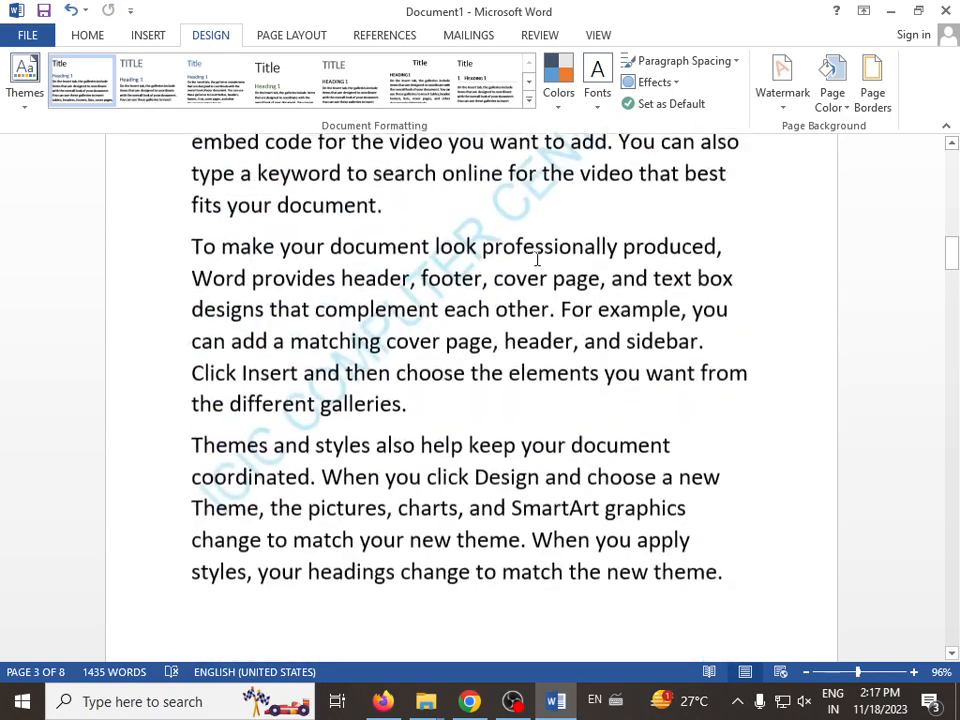
scroll(538, 265, up, 8)
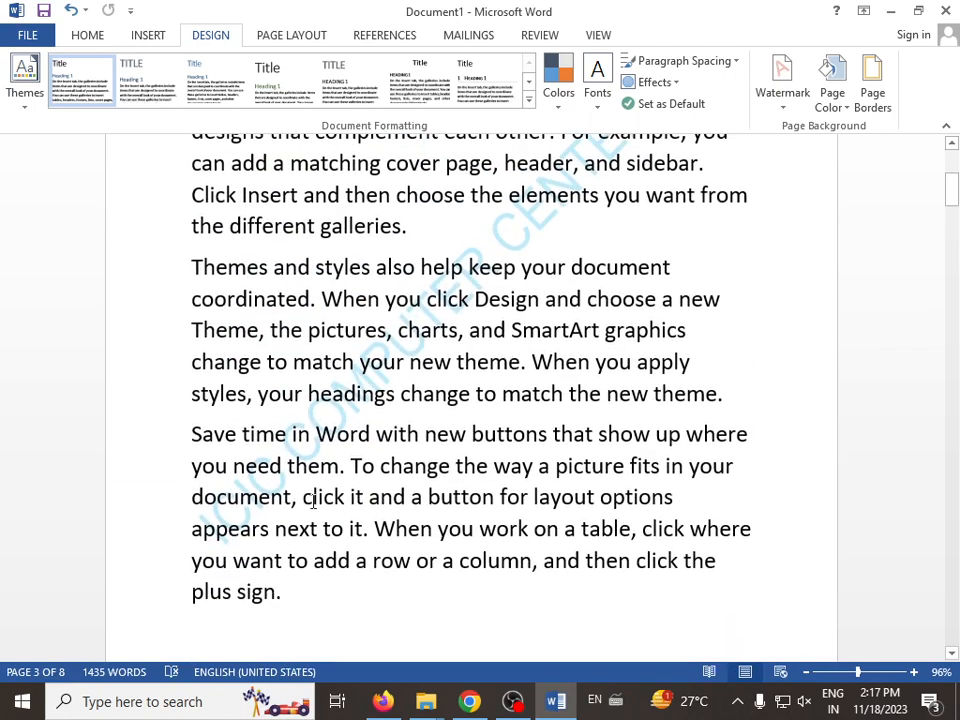
scroll(424, 341, up, 3)
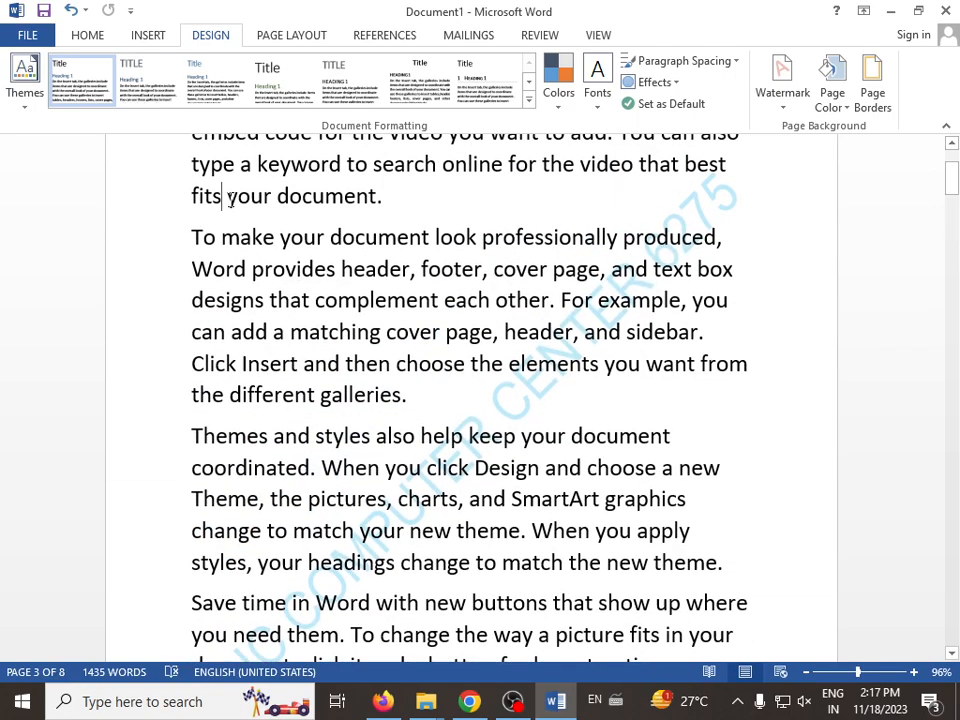
drag(229, 197, 760, 647)
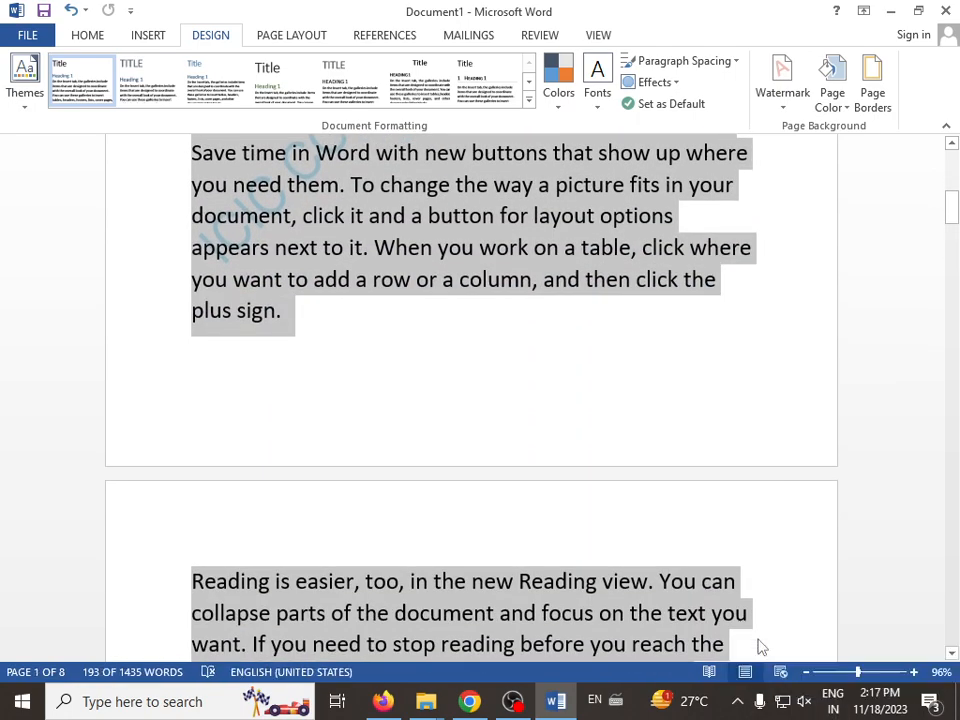
key(Delete)
key(ctrl+a)
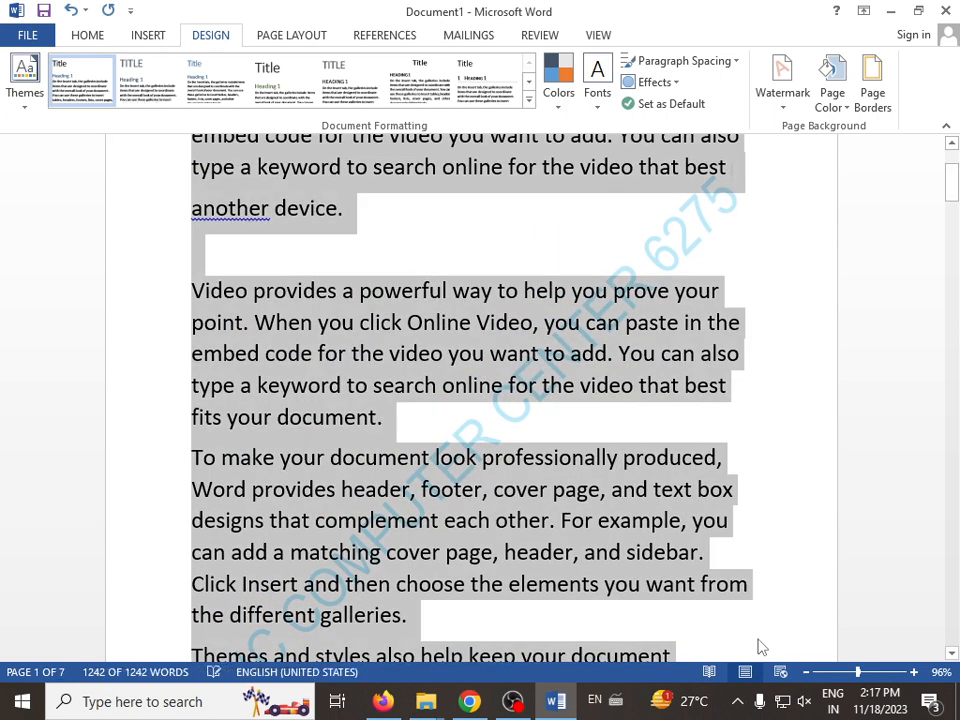
key(Delete)
Examine the diagonal text watermark across the whole empty page.
scroll(666, 509, down, 5)
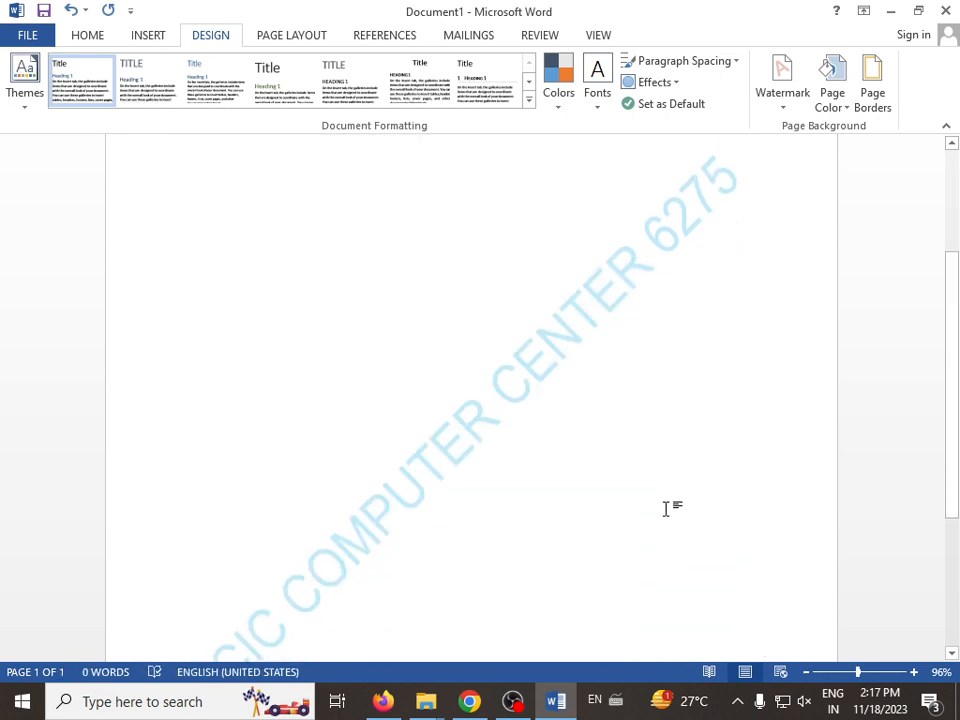
scroll(666, 509, up, 4)
scroll(666, 509, up, 2)
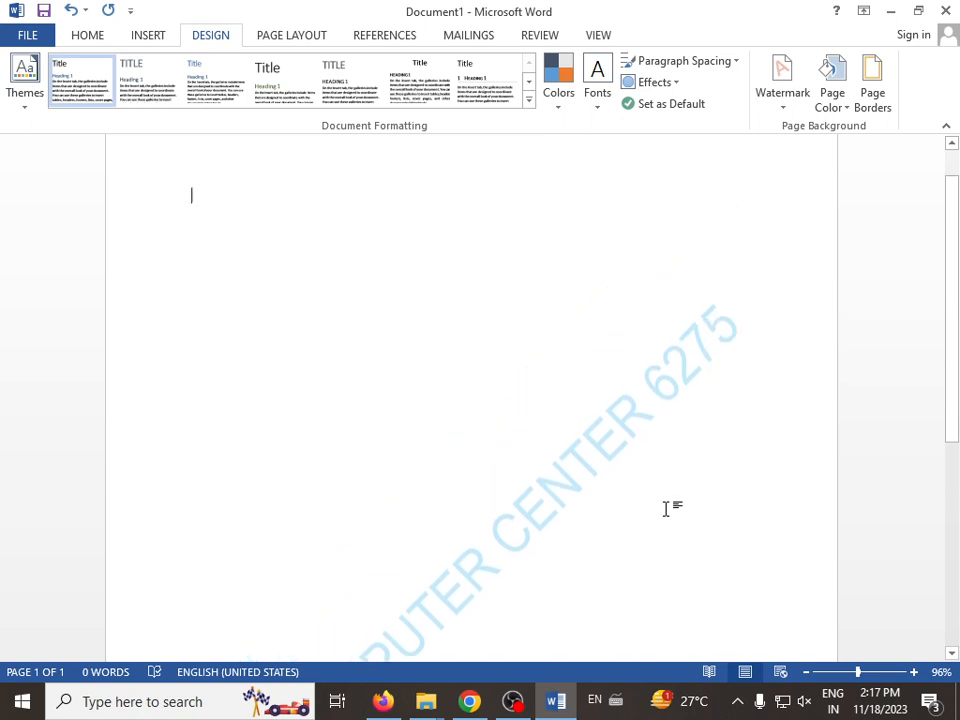
scroll(666, 509, down, 5)
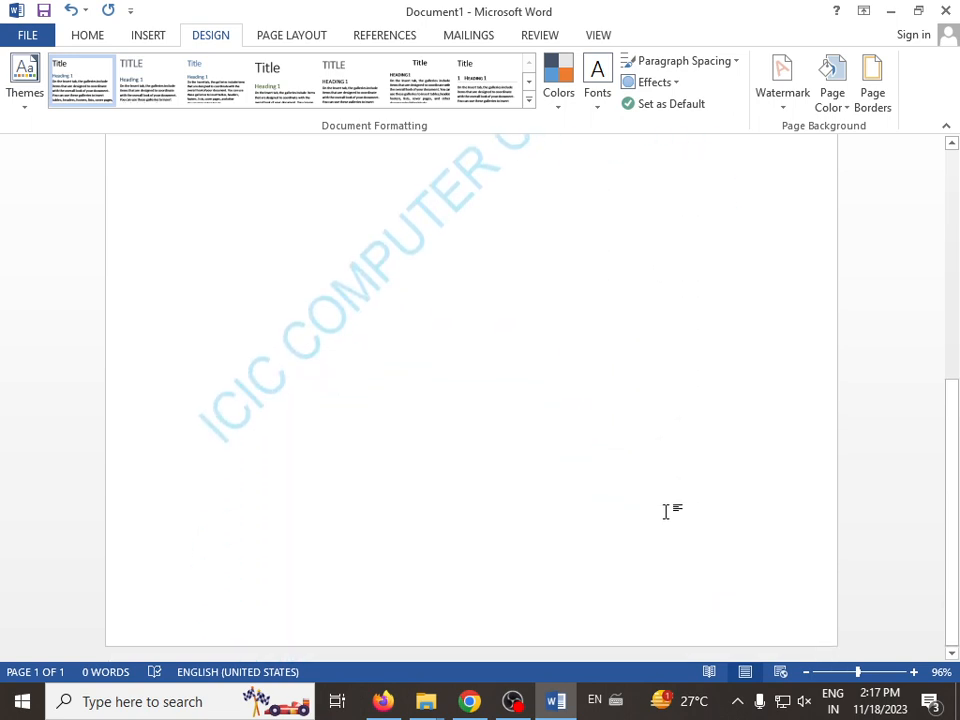
scroll(666, 511, up, 3)
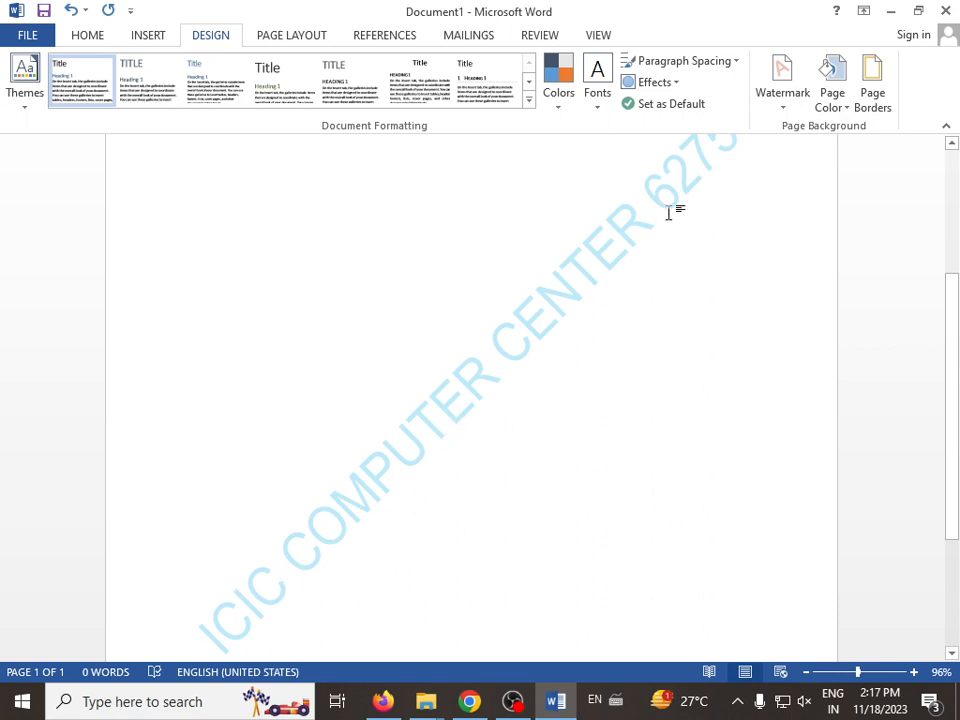
scroll(716, 199, up, 1)
scroll(716, 199, up, 2)
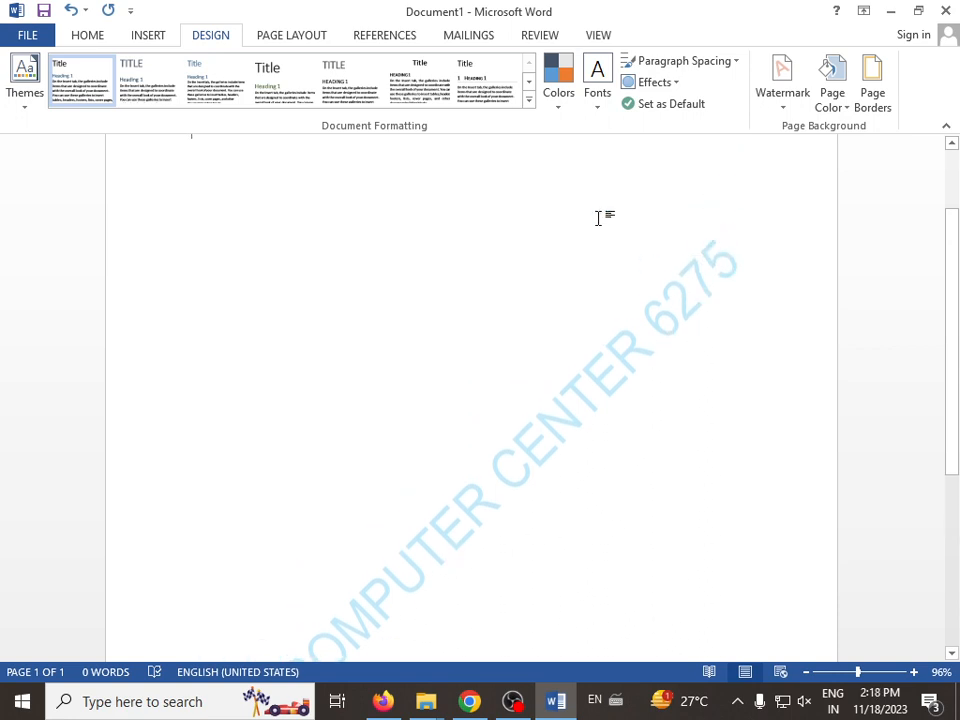
Reopen the custom watermark settings, move the dialog off the watermark, and apply a text size of 48.
click(782, 85)
click(682, 512)
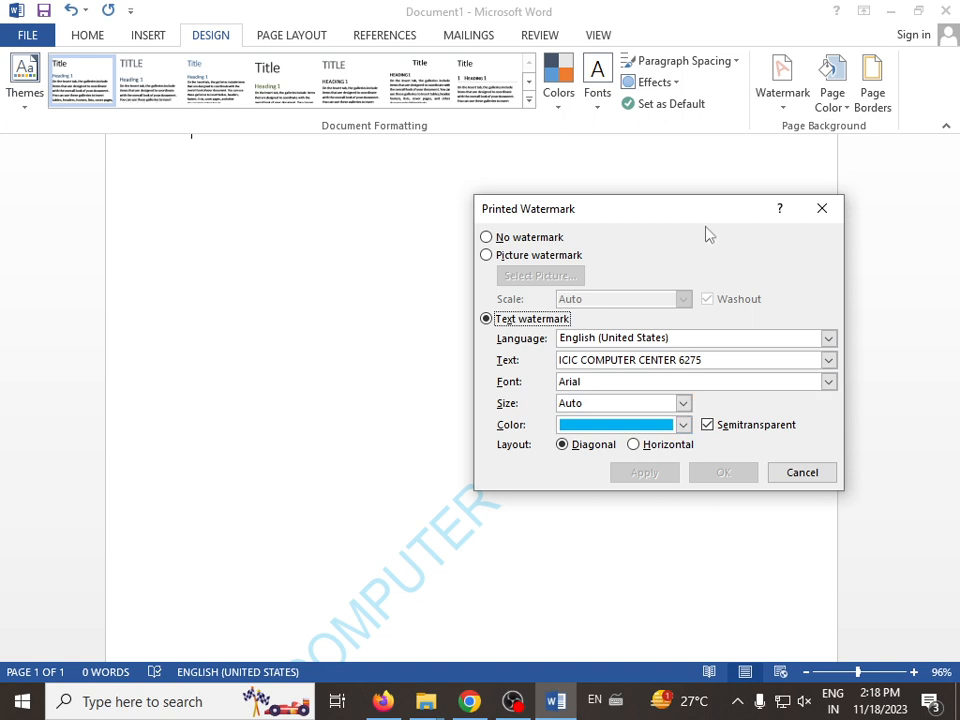
drag(701, 205, 783, 87)
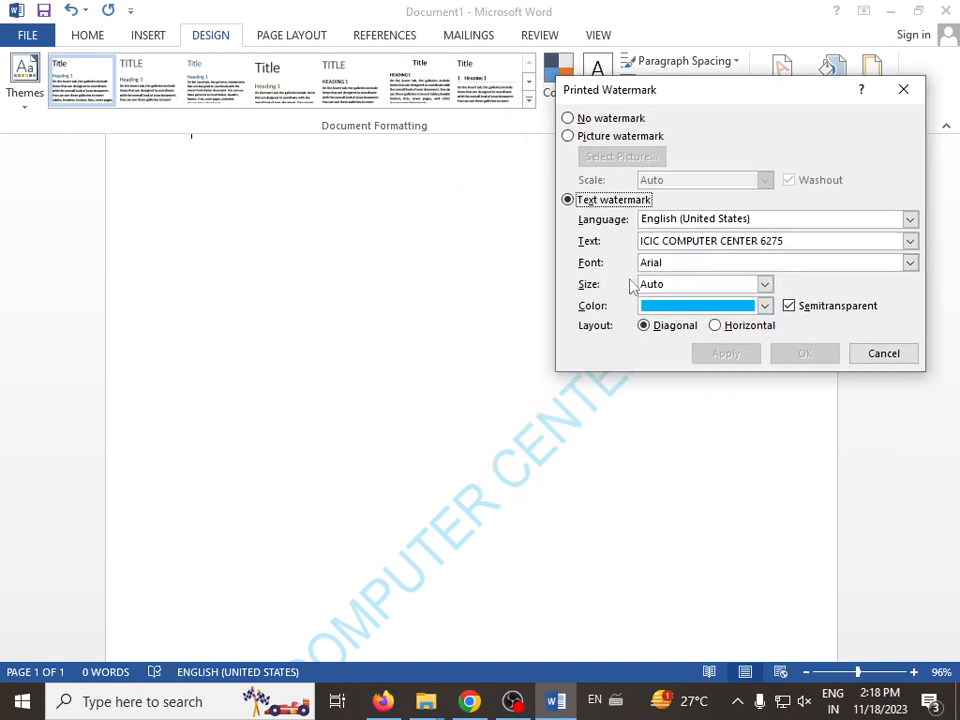
click(764, 285)
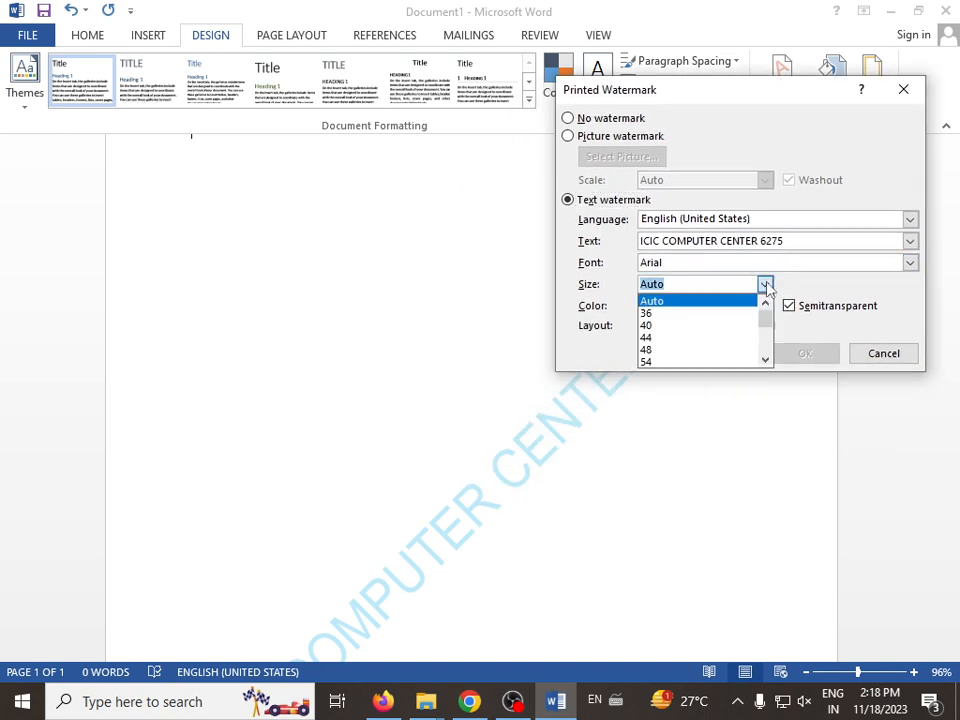
click(717, 354)
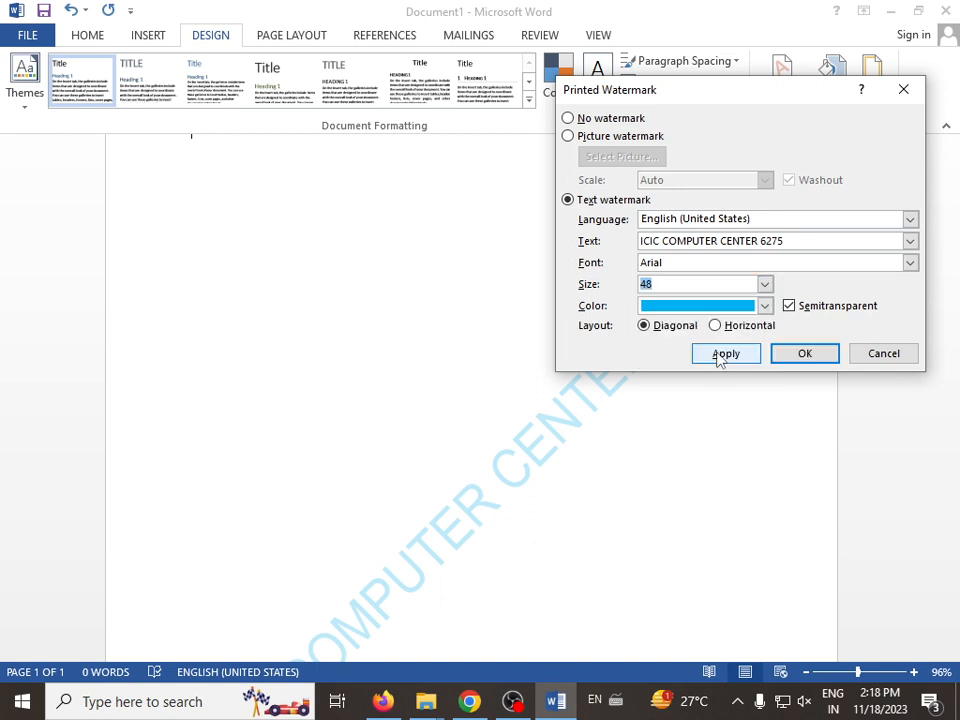
click(731, 358)
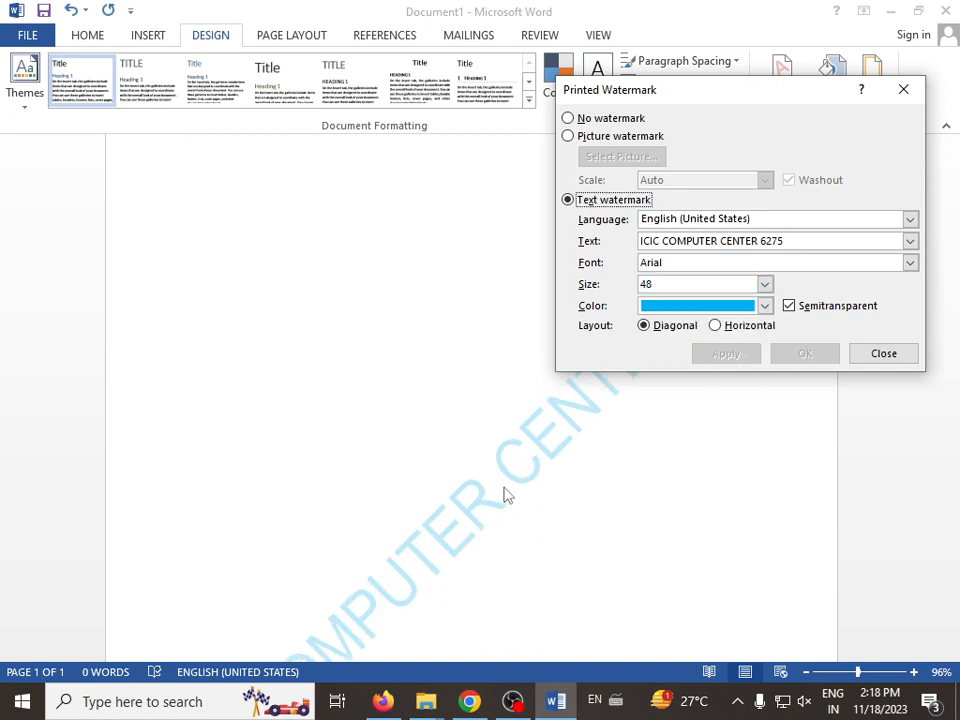
Set the text watermark's size to 72 and apply it to the page.
click(764, 284)
scroll(708, 350, down, 2)
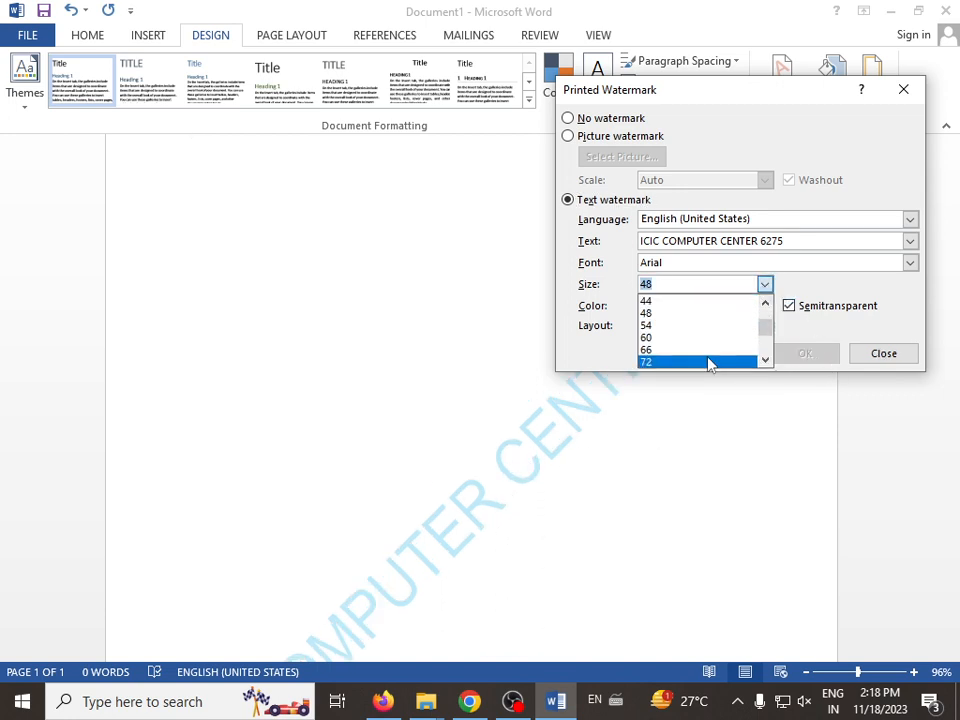
click(708, 362)
click(743, 360)
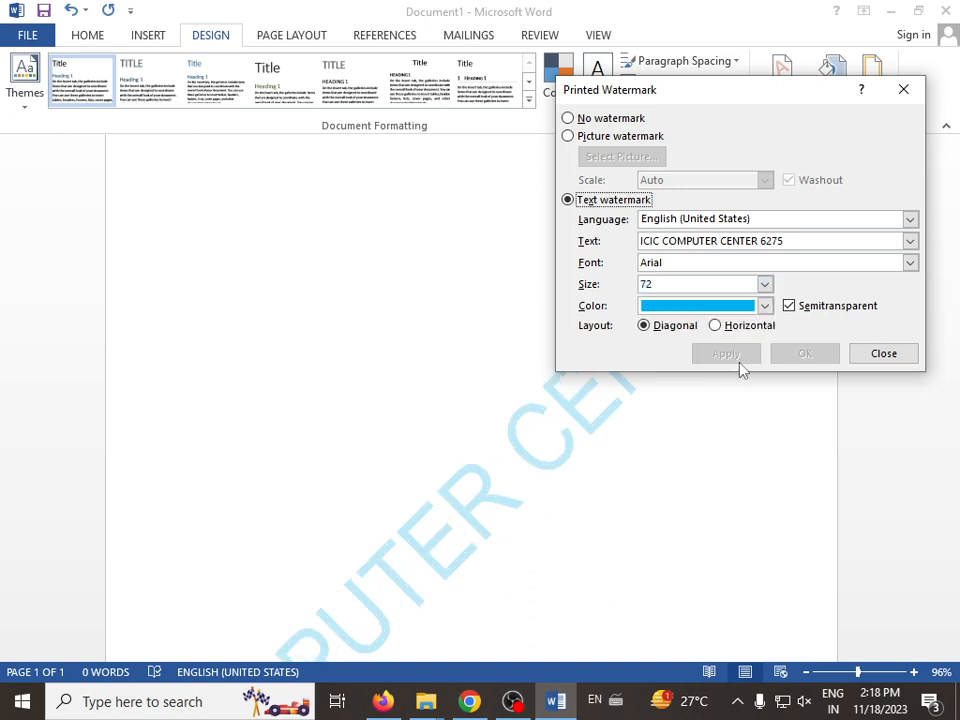
Apply the Auto size to the text watermark, close the settings, and check the watermark along its full length.
click(765, 285)
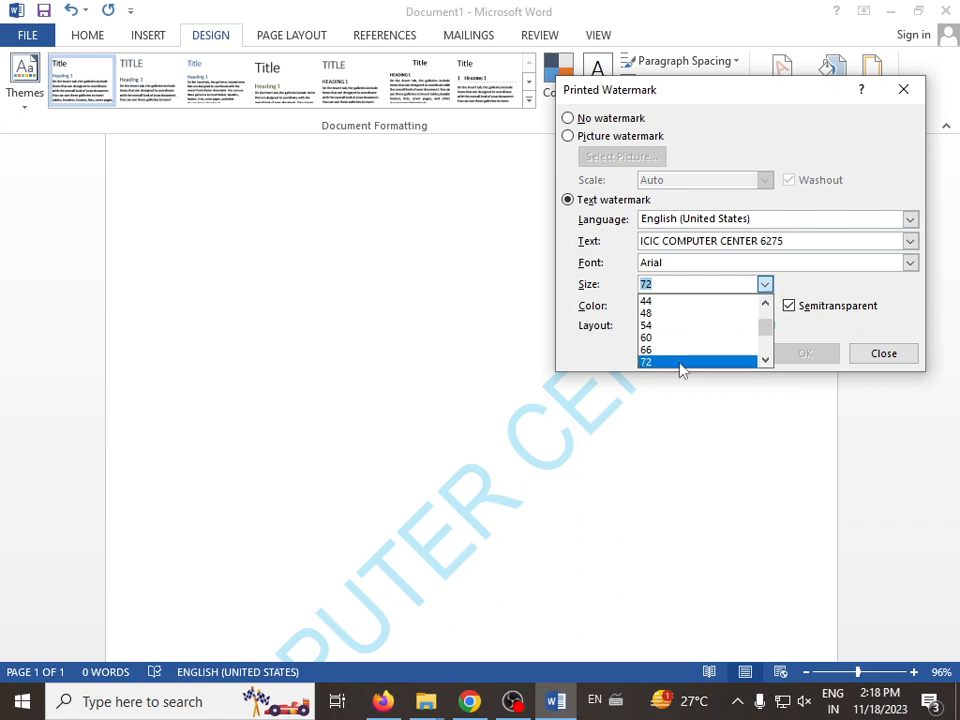
scroll(680, 368, up, 2)
click(700, 301)
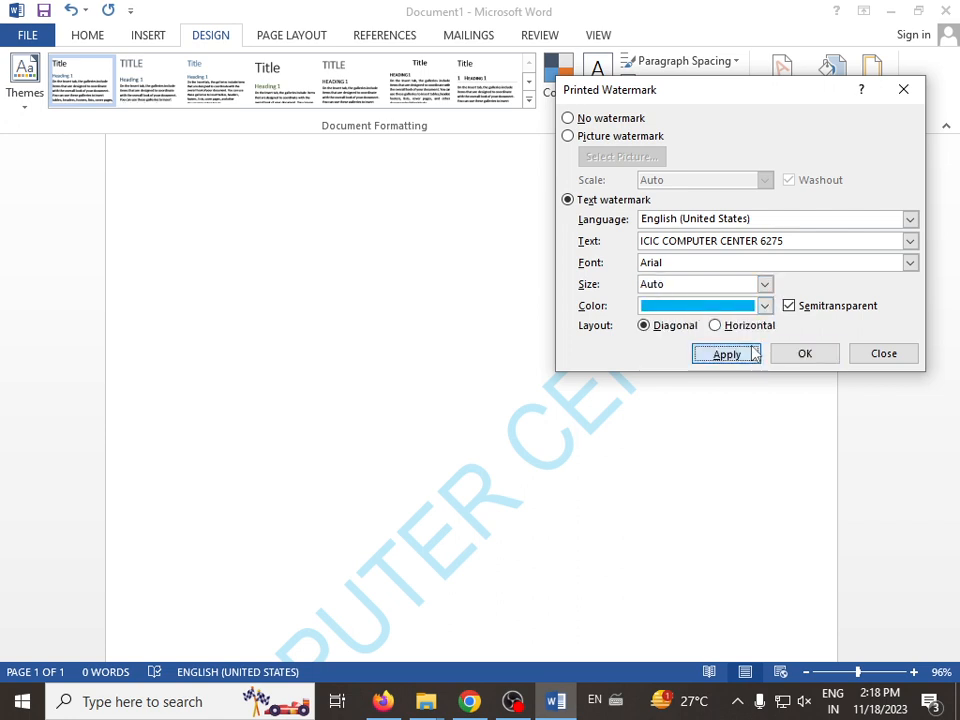
click(753, 354)
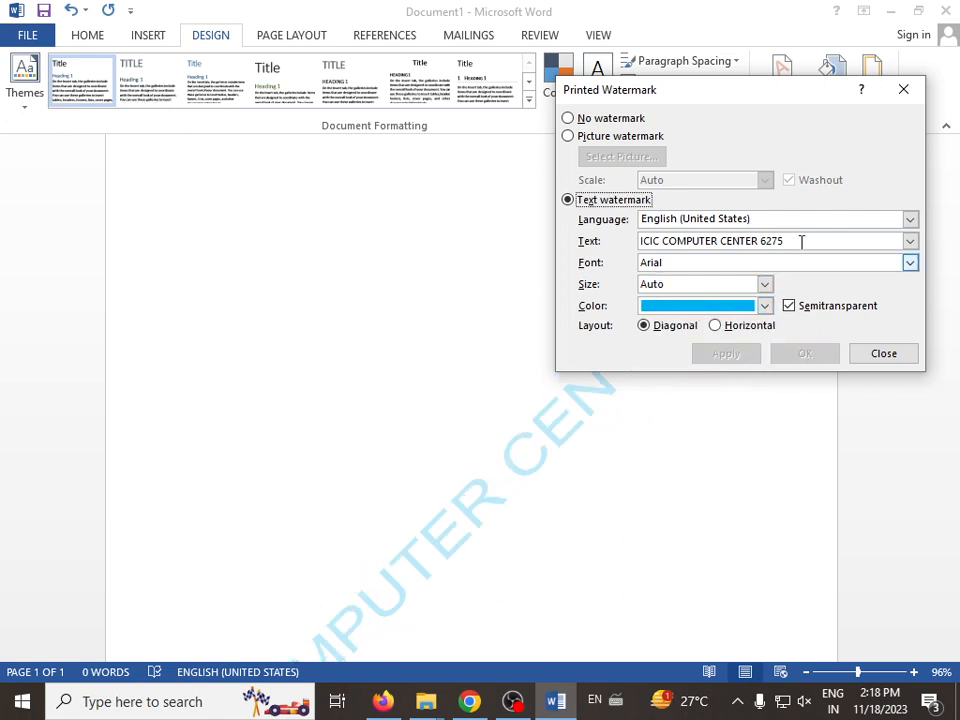
click(903, 89)
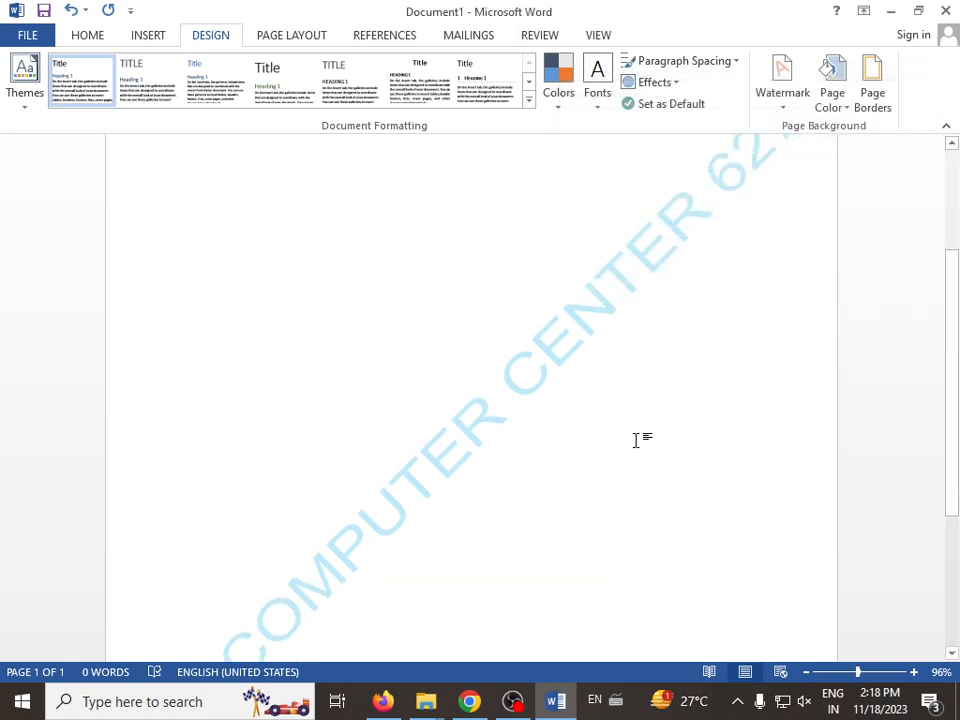
scroll(636, 440, down, 4)
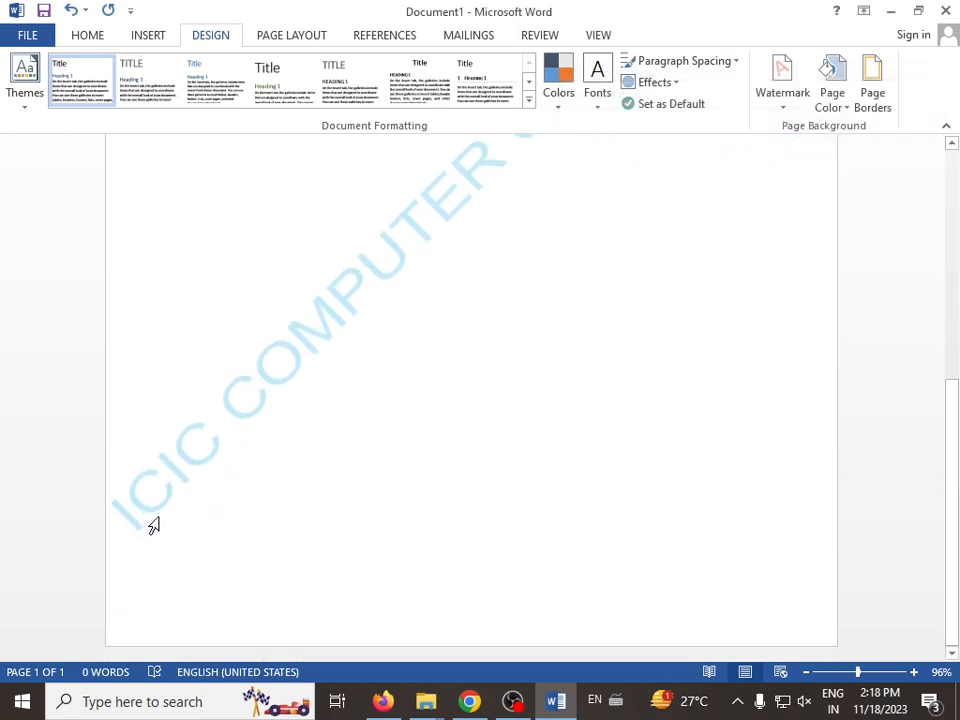
scroll(153, 525, up, 5)
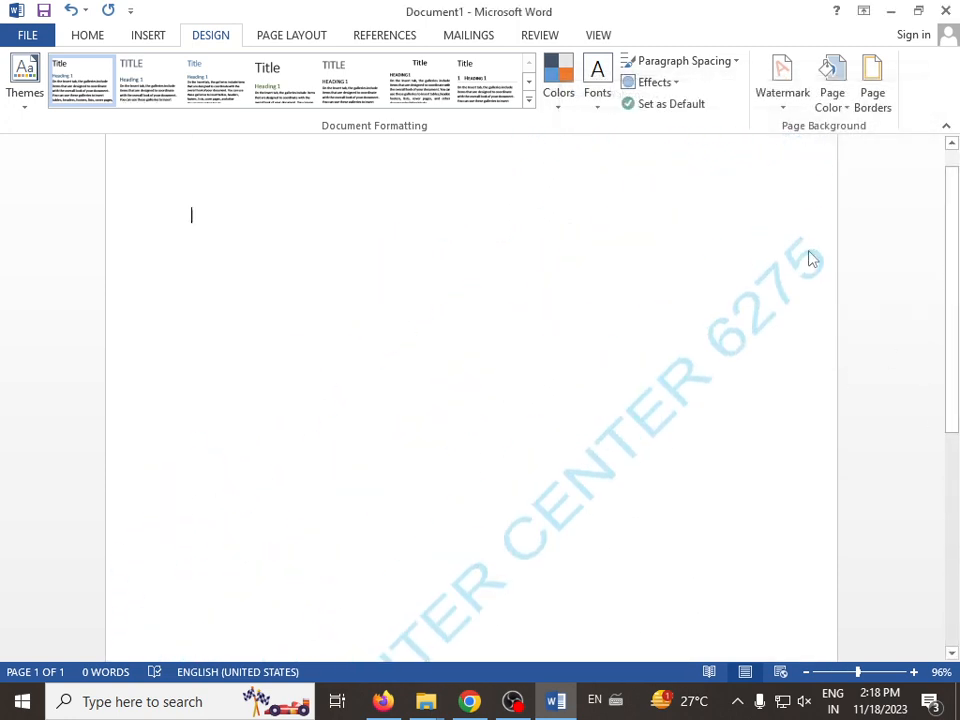
Reopen the custom watermark settings and view the additional custom colors for the watermark text without choosing one.
click(780, 100)
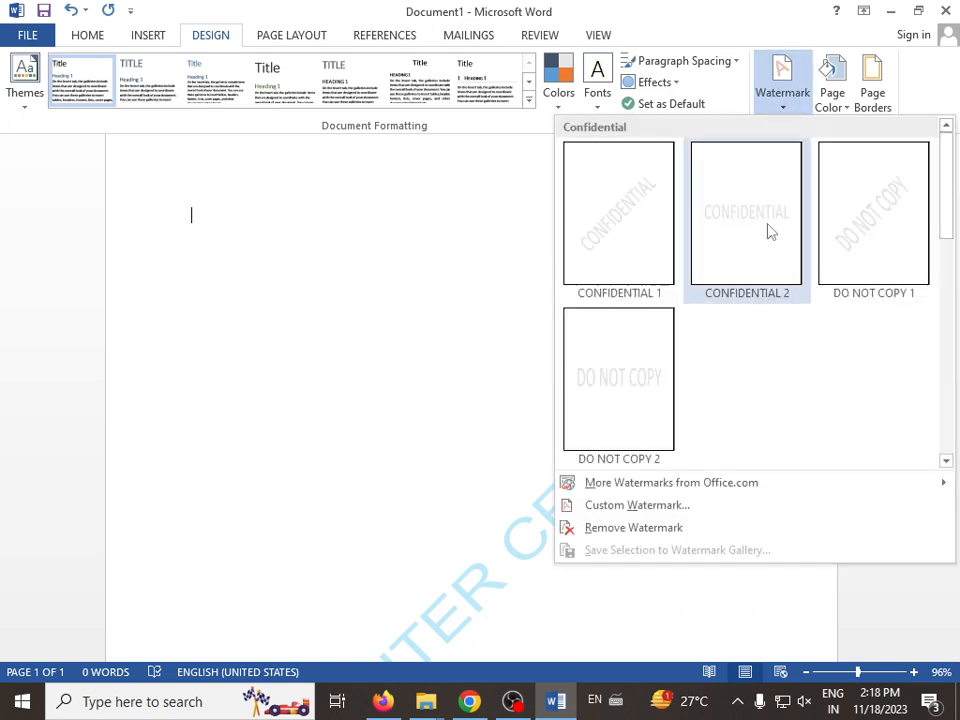
click(662, 508)
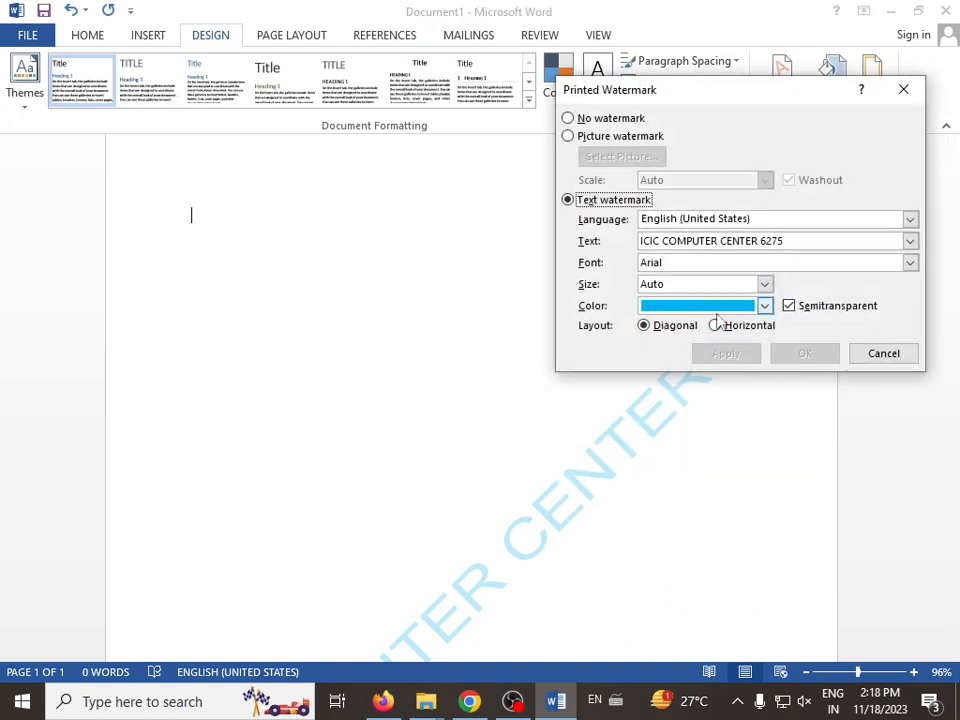
click(764, 306)
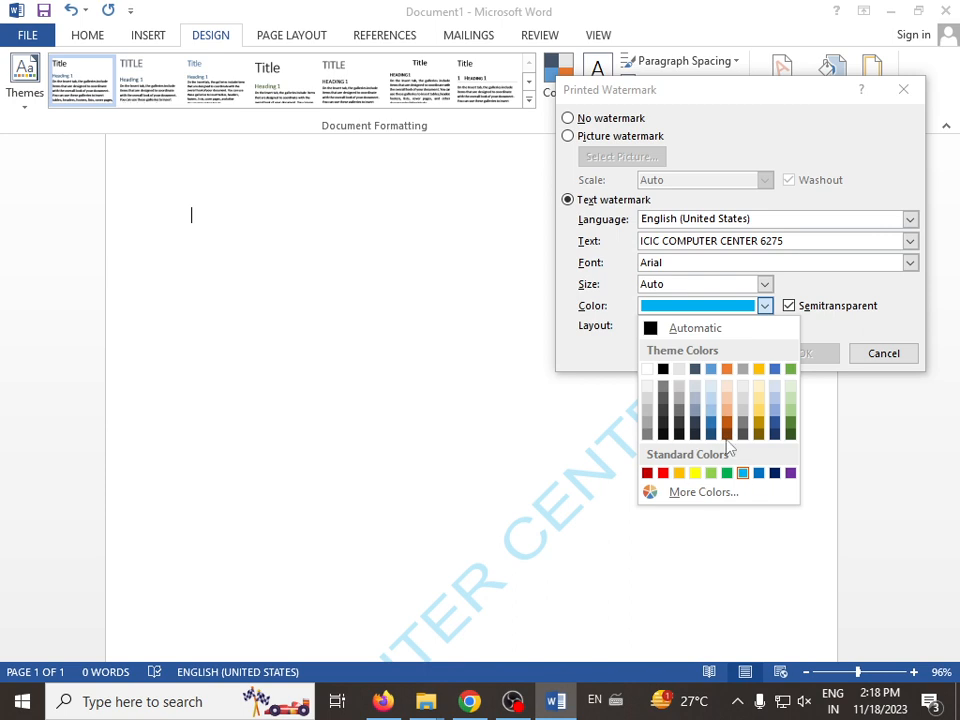
click(692, 493)
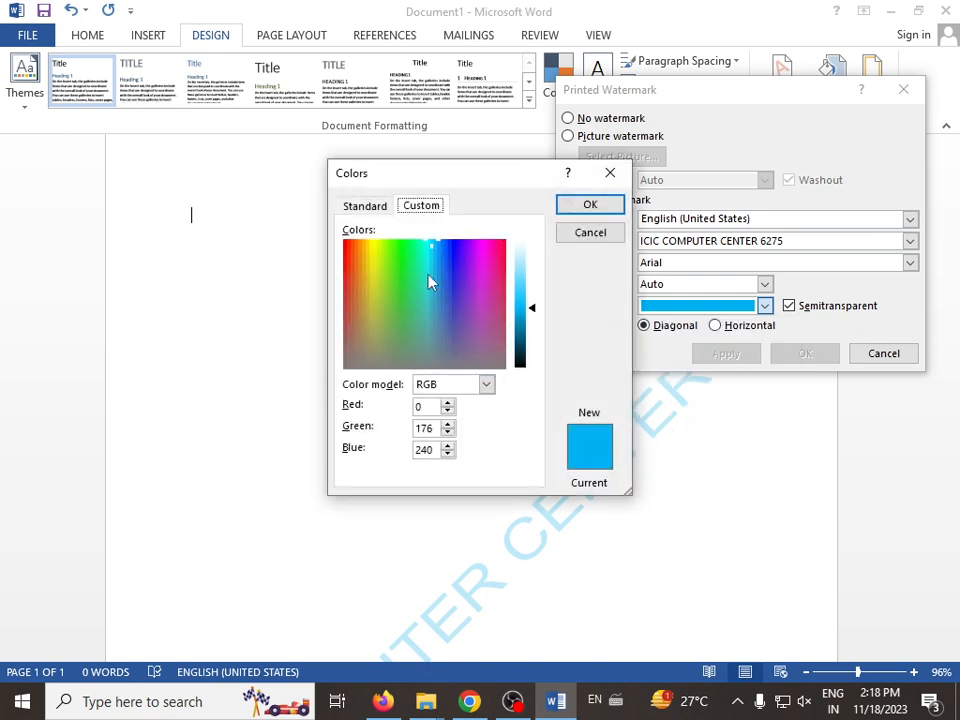
click(591, 234)
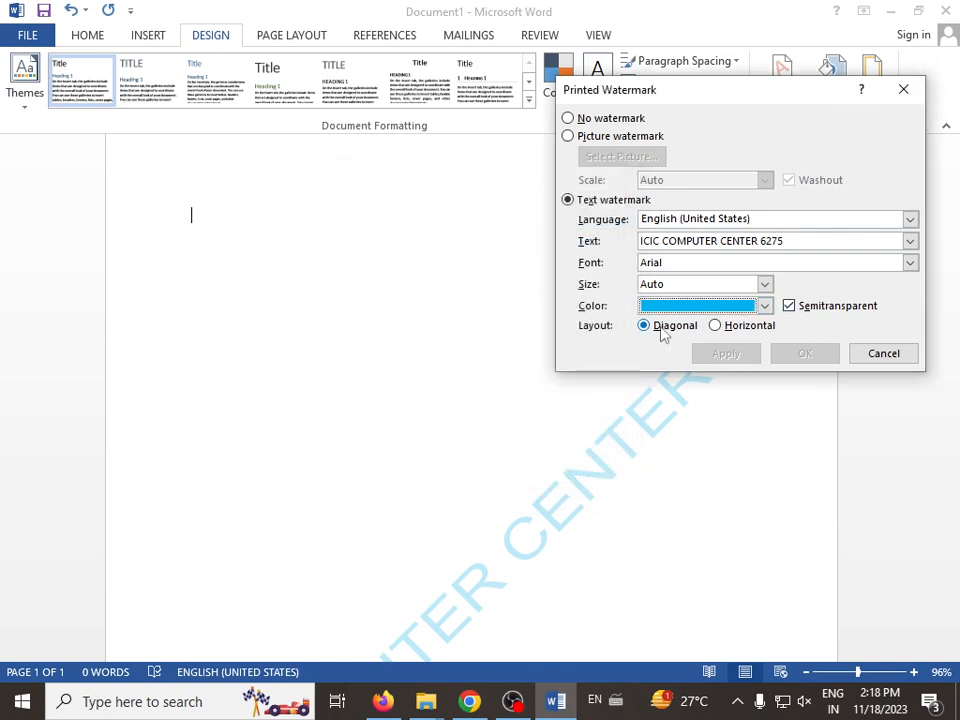
Apply the Horizontal layout to the text watermark, close the settings, and review it on the page.
click(760, 328)
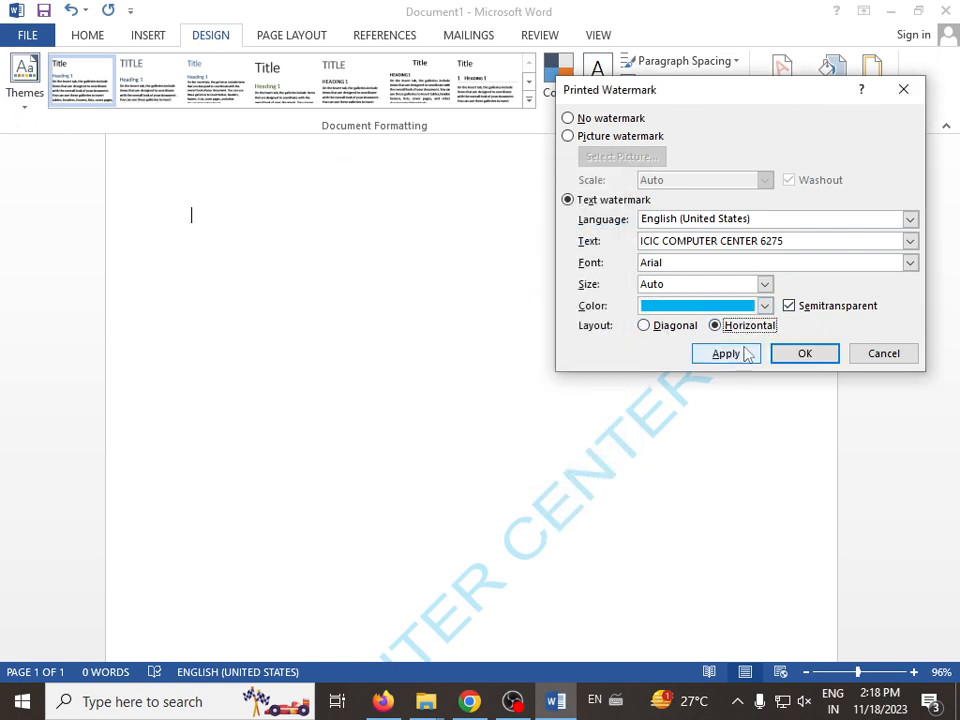
click(745, 355)
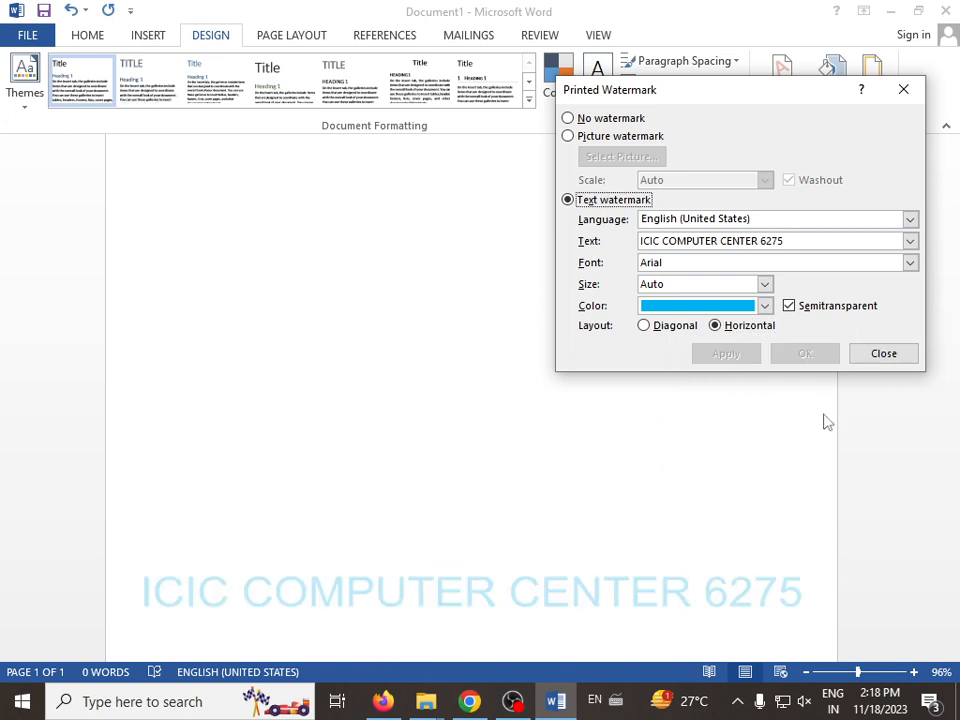
click(905, 358)
scroll(493, 540, down, 7)
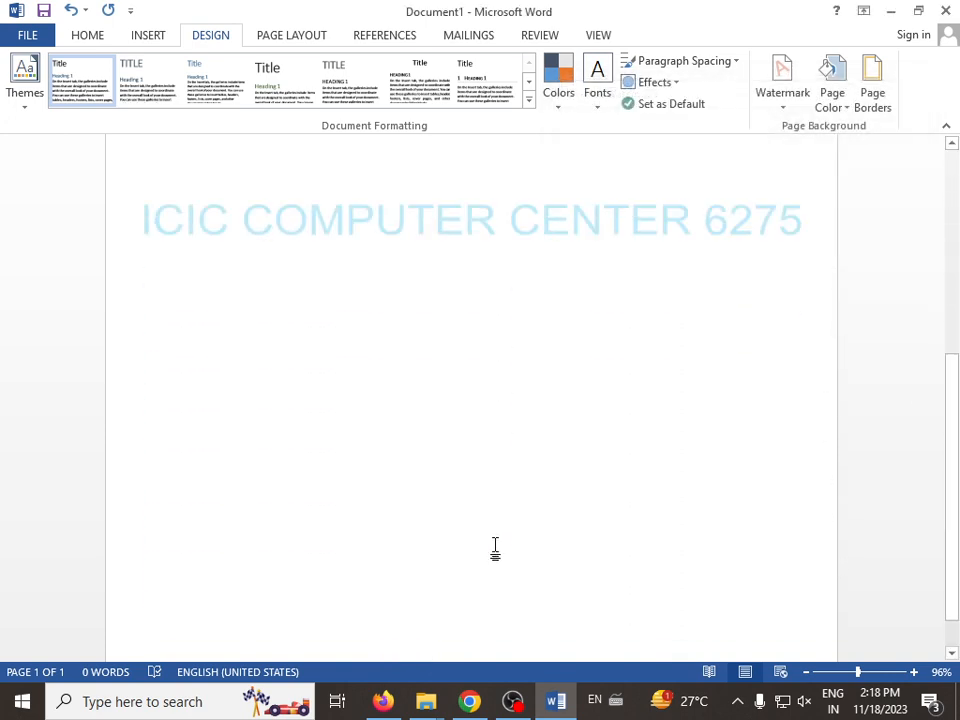
scroll(495, 550, up, 2)
scroll(495, 553, down, 2)
scroll(495, 558, up, 5)
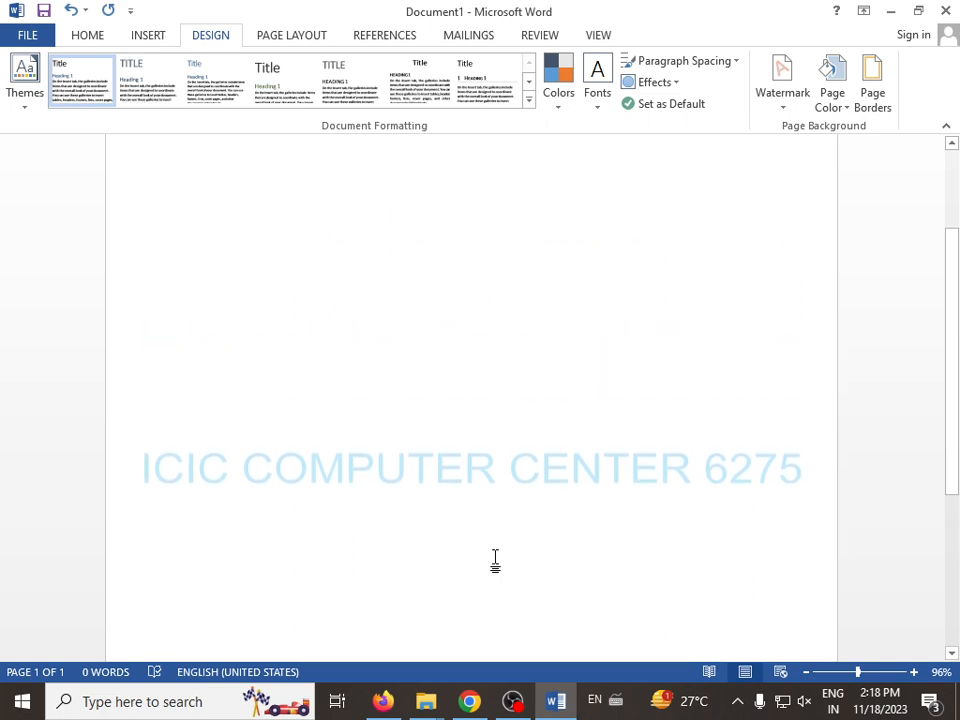
scroll(495, 560, up, 3)
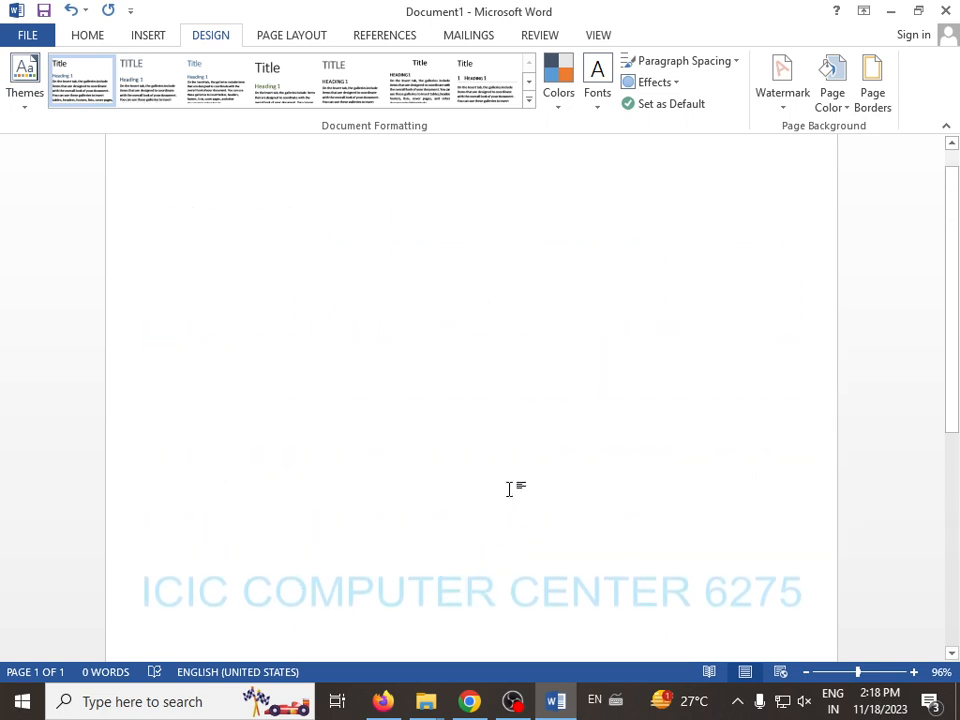
click(790, 114)
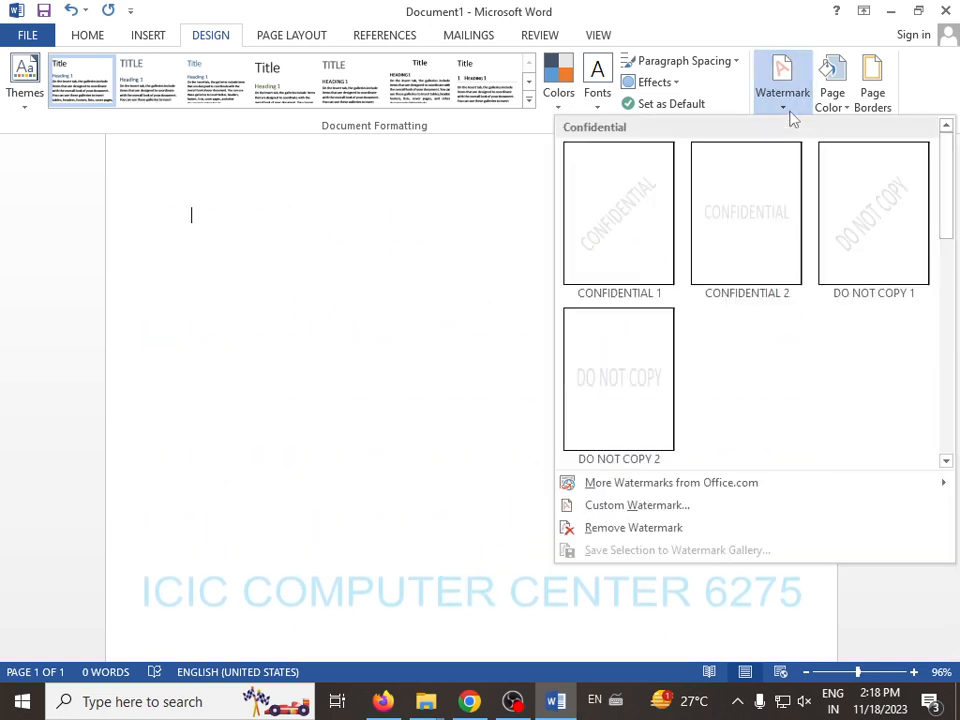
click(619, 512)
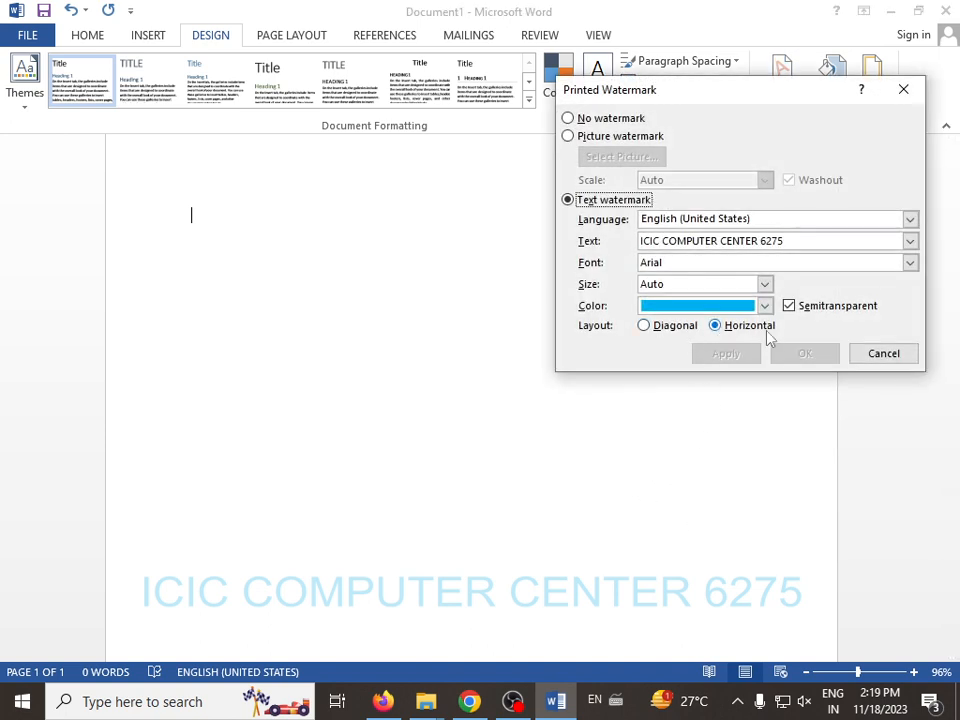
click(879, 362)
scroll(512, 525, down, 1)
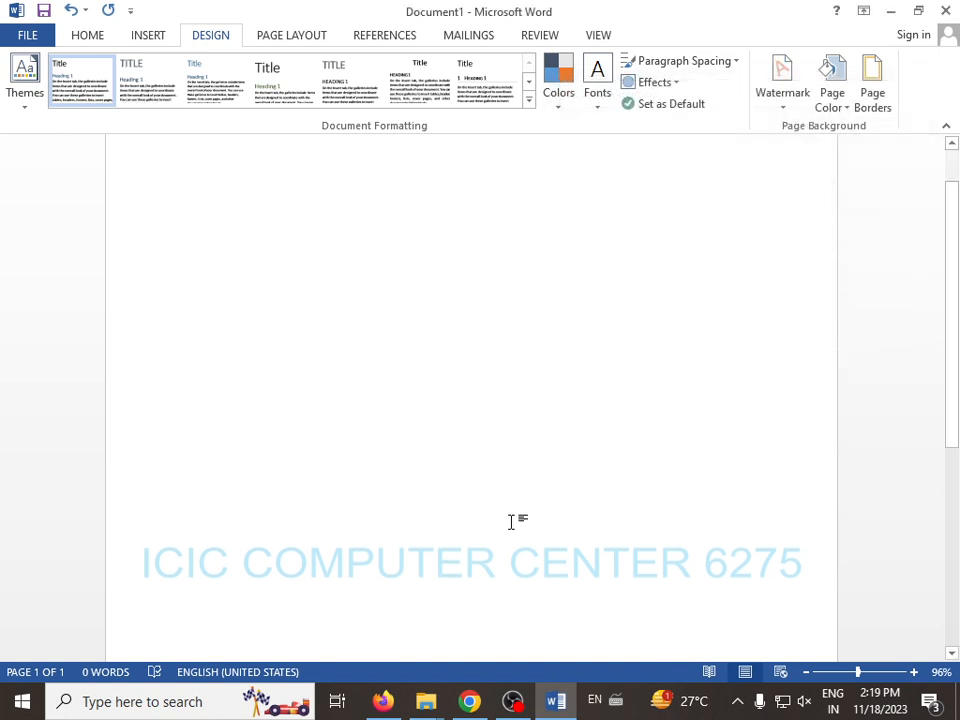
scroll(508, 519, down, 5)
scroll(514, 521, up, 3)
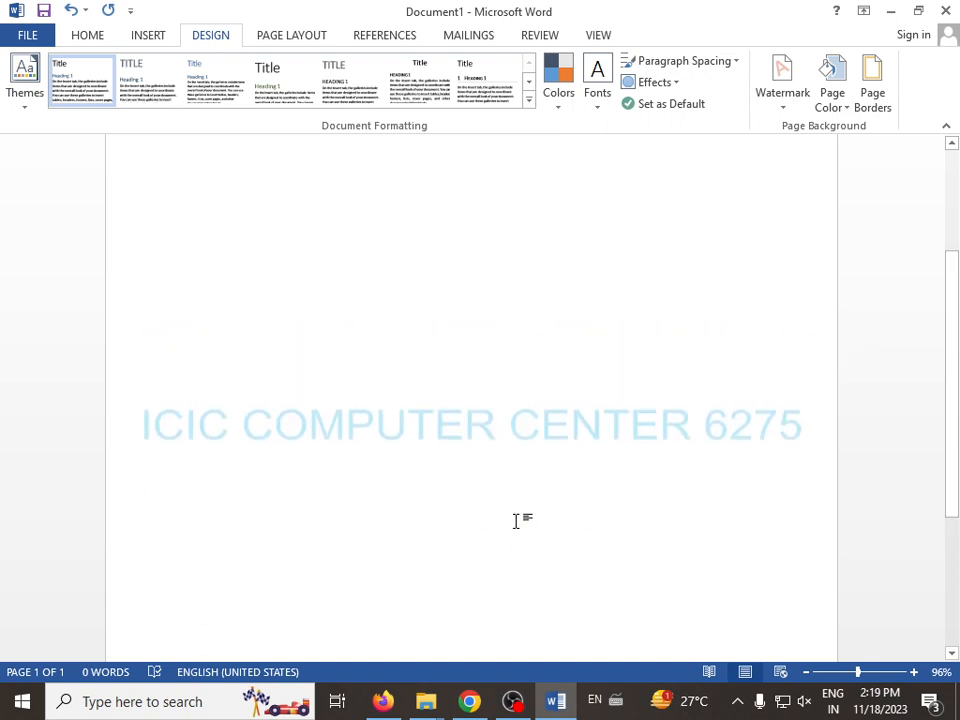
Reopen the custom watermark settings and apply the Diagonal layout to the text watermark.
click(783, 95)
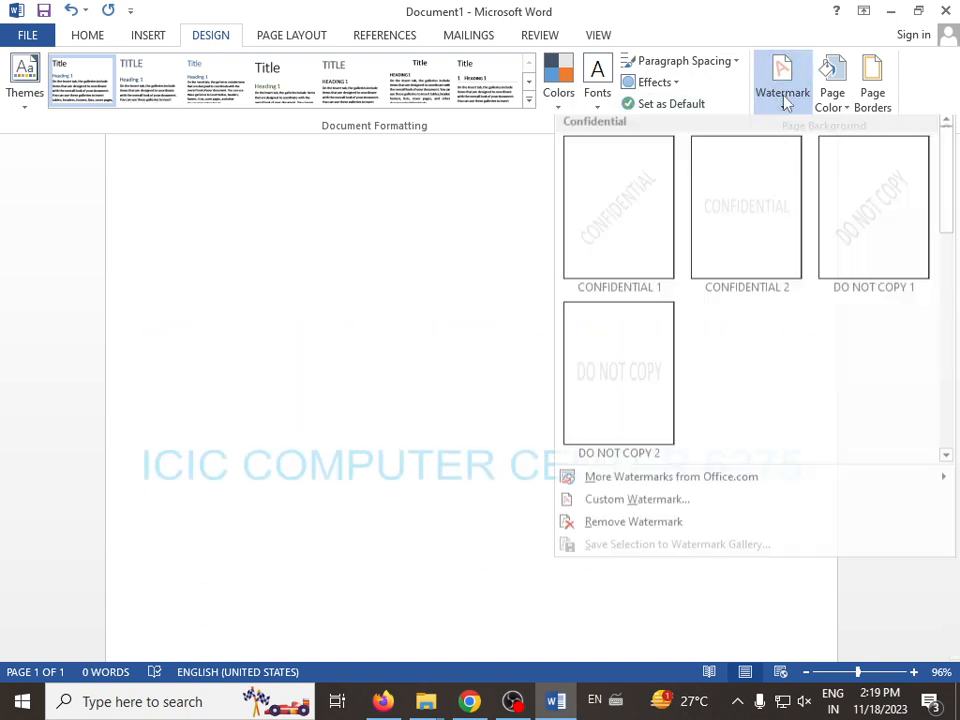
click(709, 507)
click(676, 326)
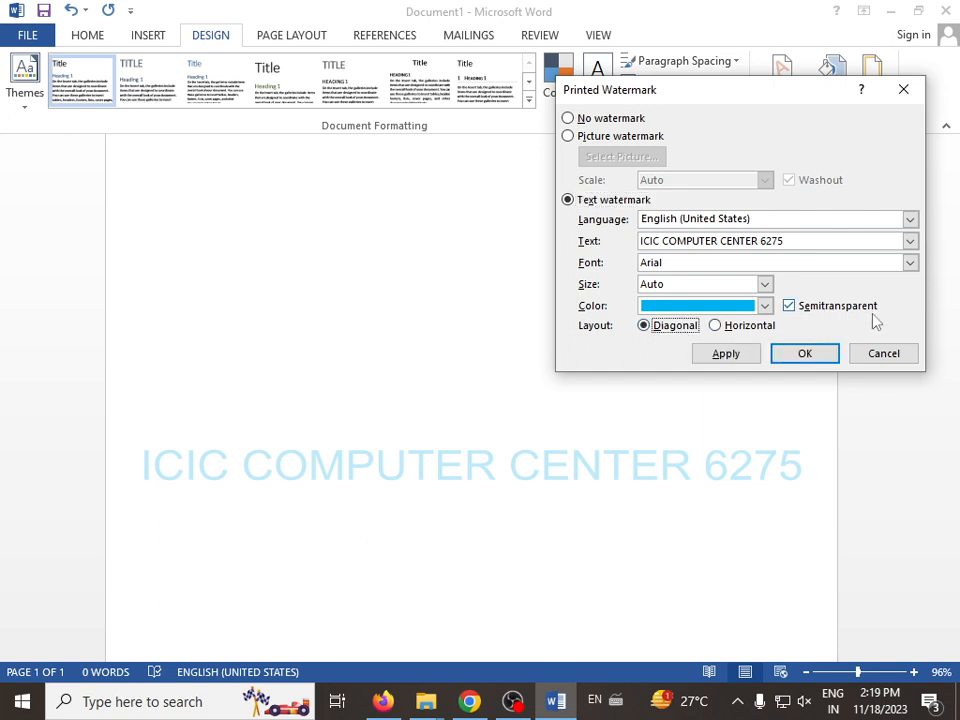
click(743, 357)
Compare the watermark's Semitransparent option by turning it off, on and off again, applying each change.
click(789, 306)
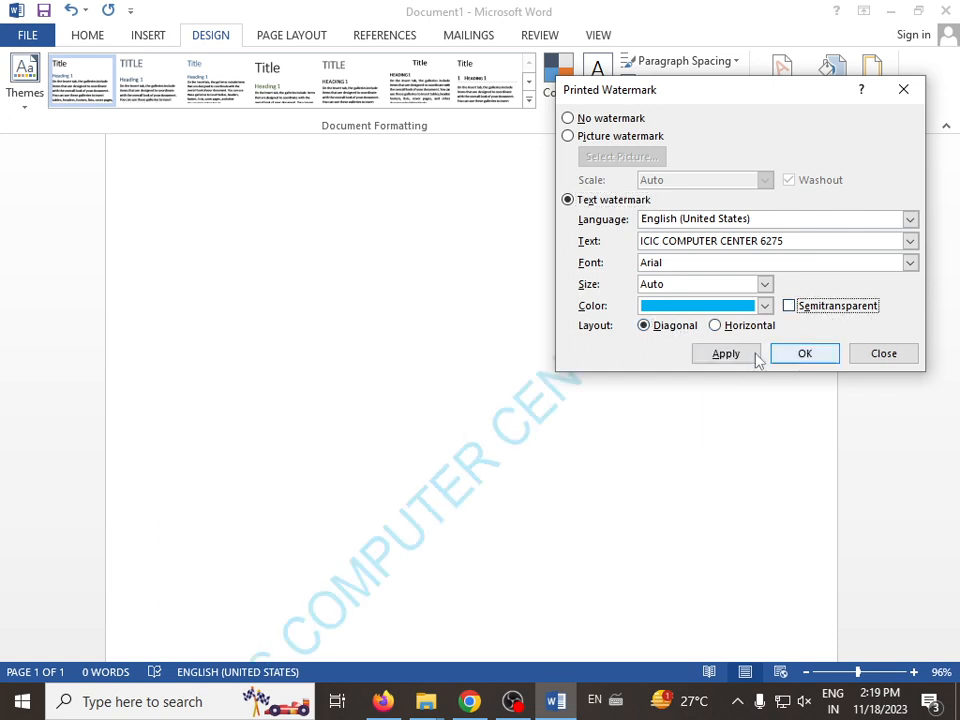
click(718, 360)
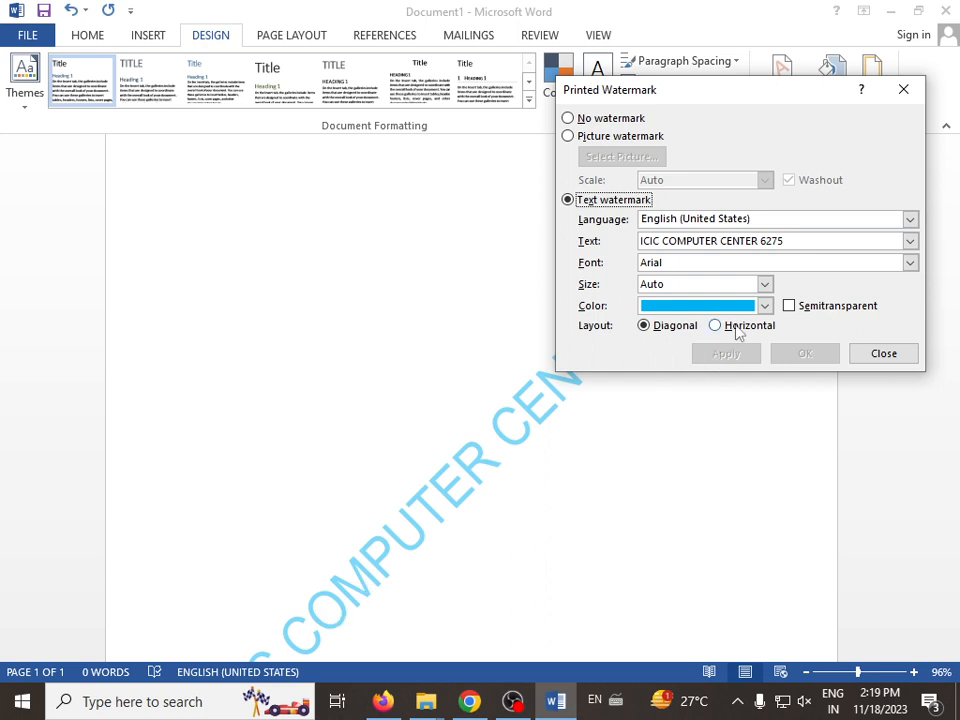
click(789, 305)
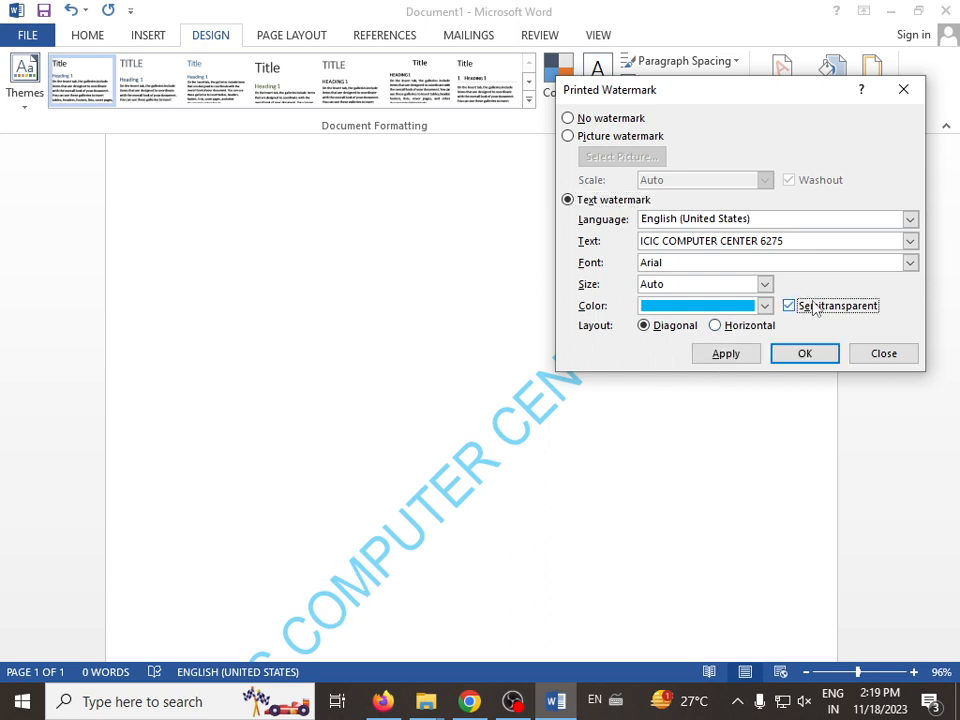
click(709, 359)
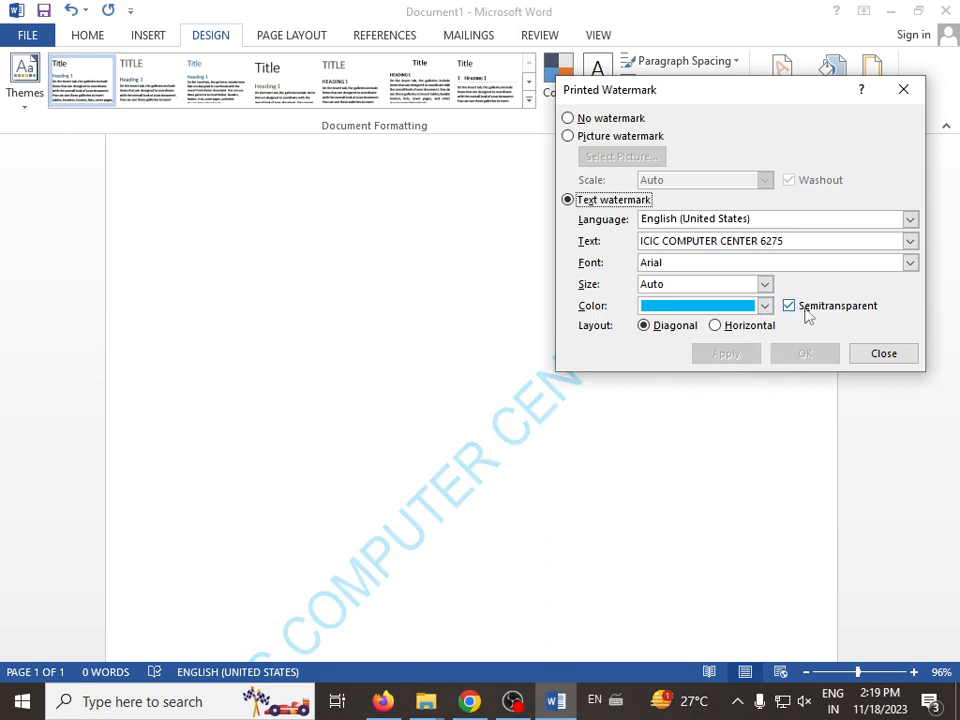
click(808, 310)
click(733, 357)
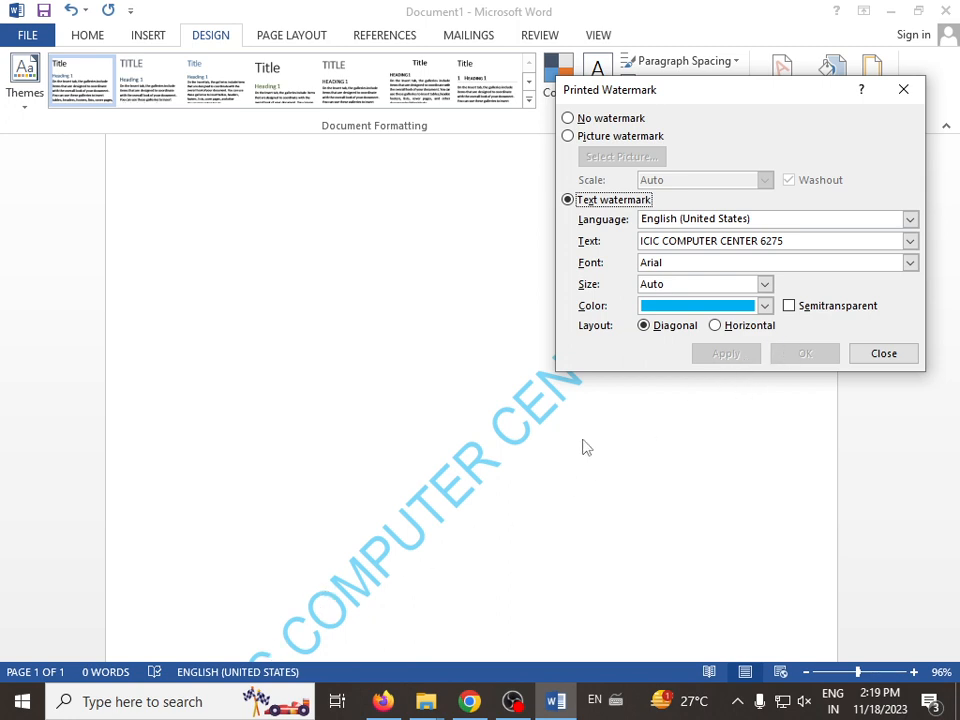
Recolor the text watermark gray, apply it, and apply the Semitransparent option again.
click(762, 306)
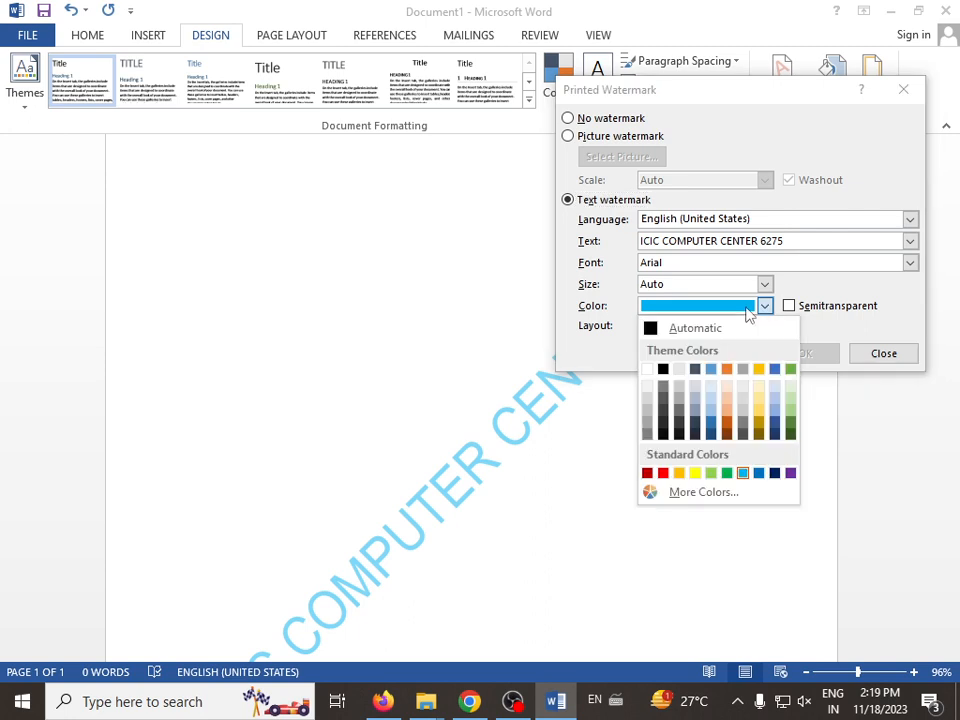
click(647, 432)
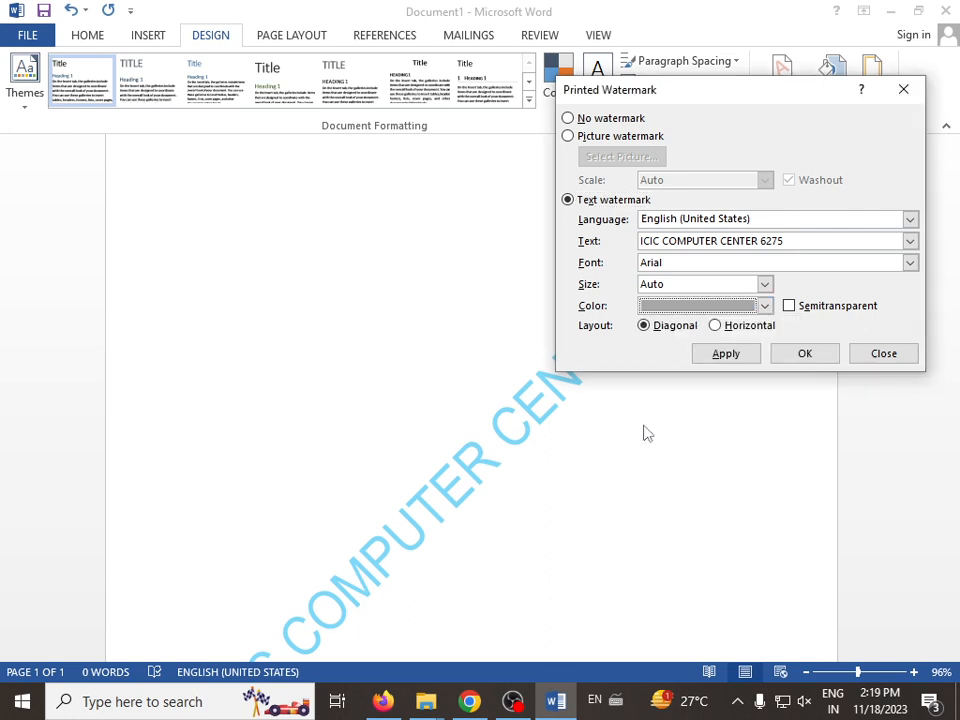
click(718, 357)
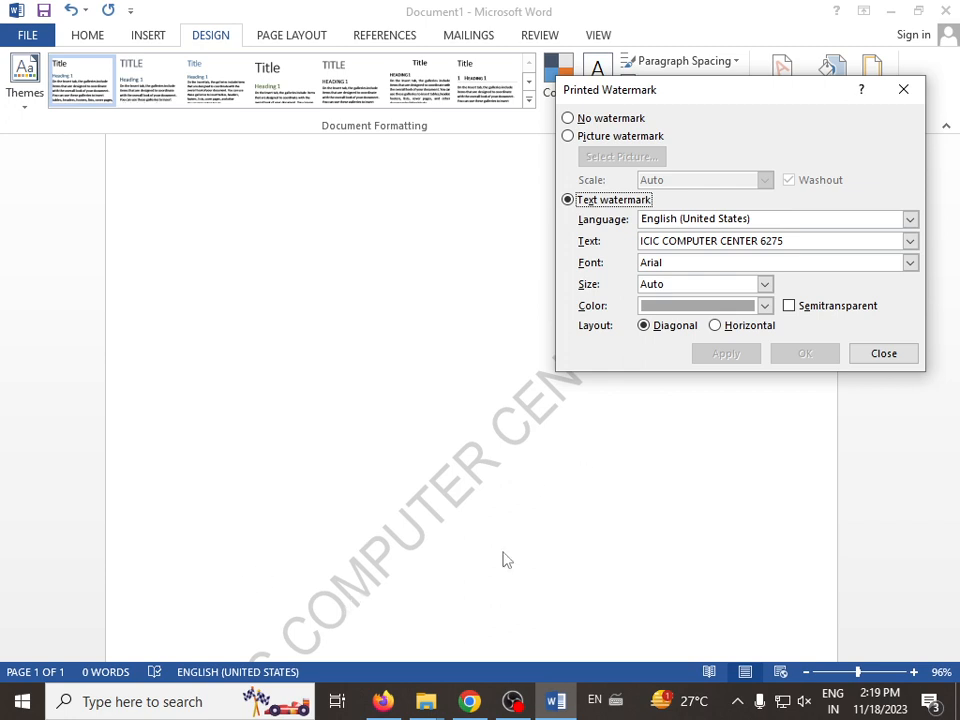
click(838, 310)
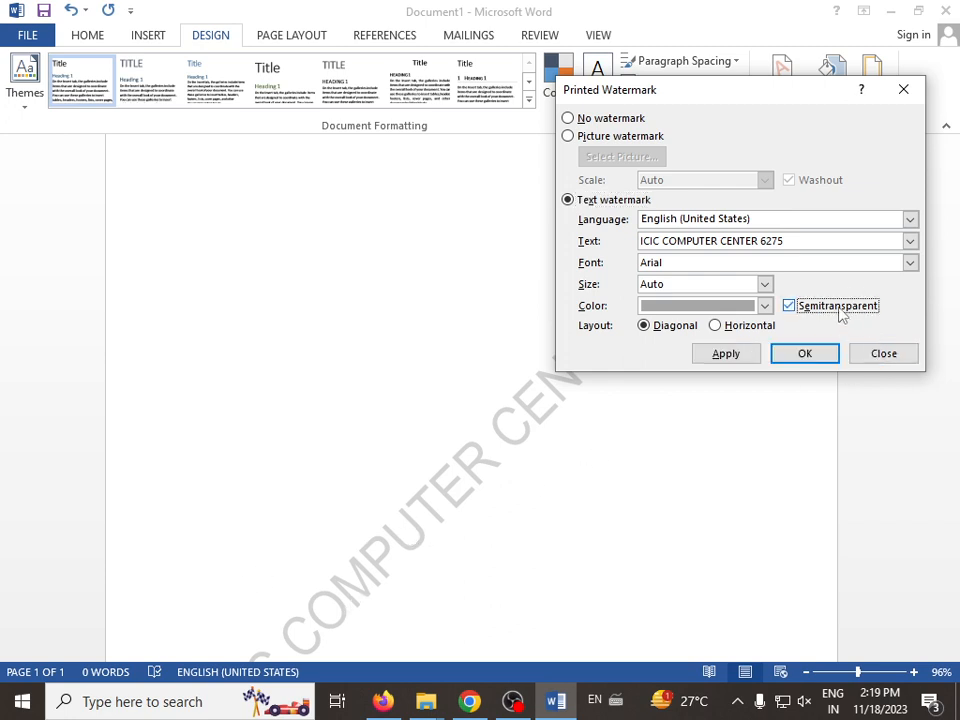
click(743, 356)
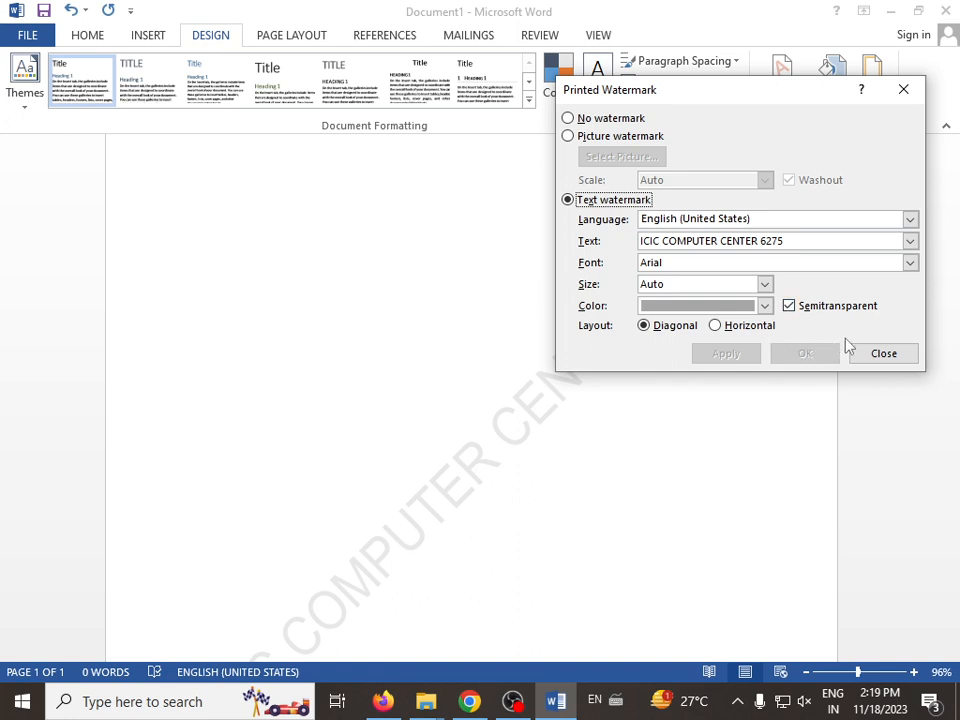
Switch to No watermark and back to the text watermark, reapply it, close the settings, and review it on the page.
click(613, 121)
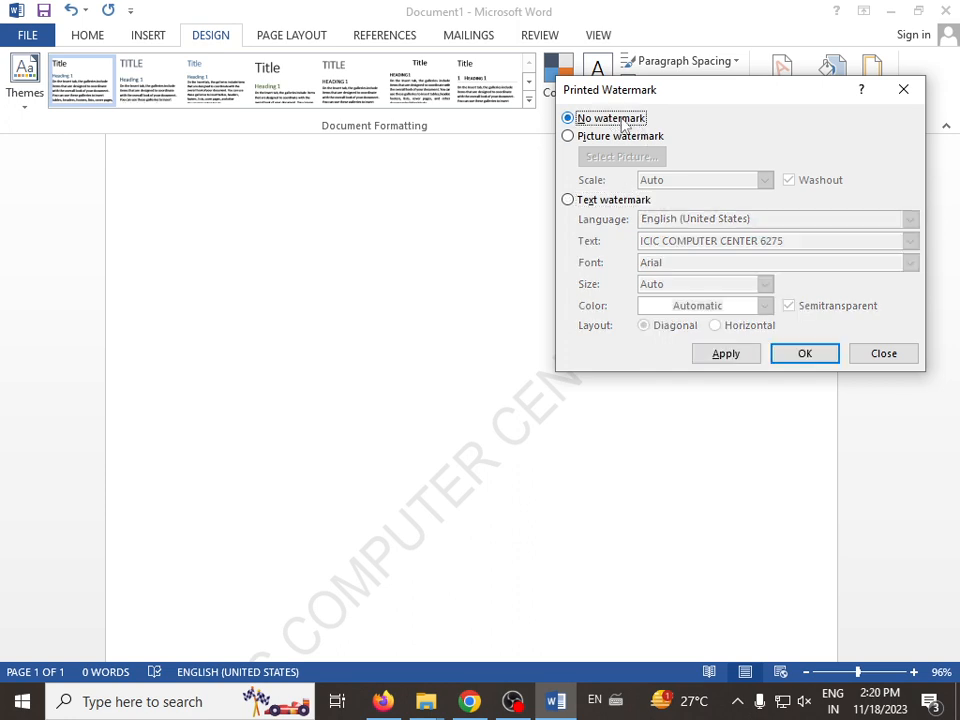
click(620, 202)
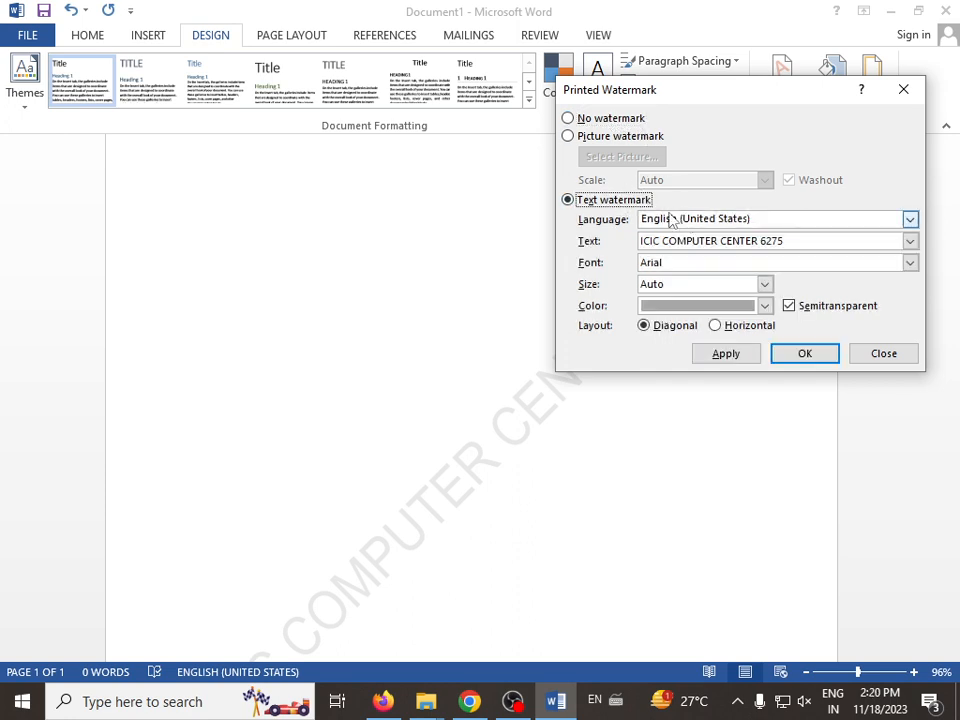
click(731, 358)
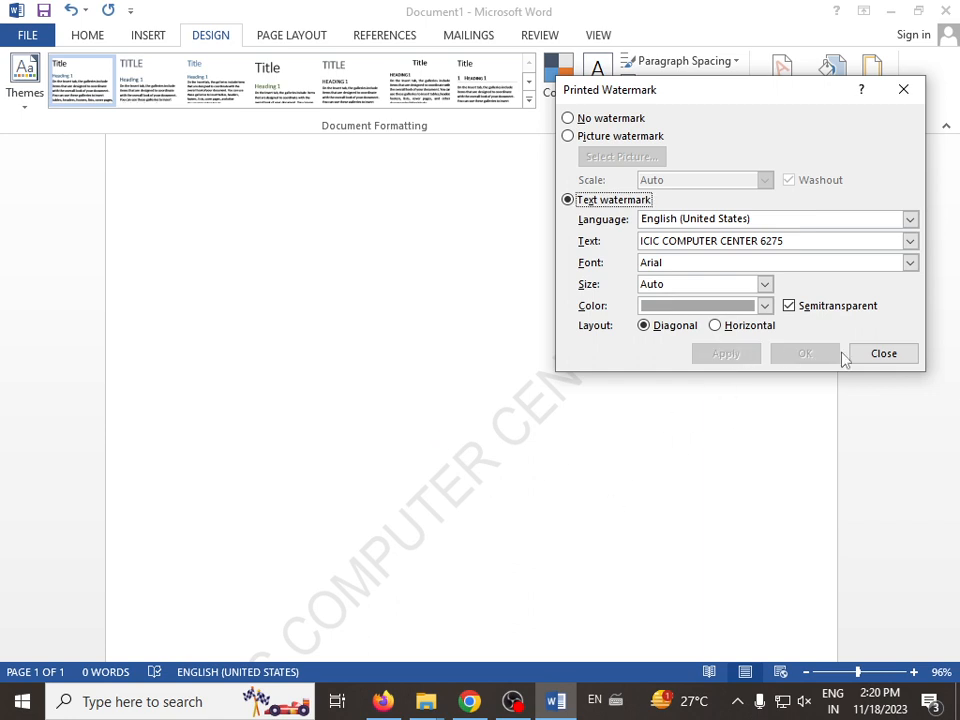
click(886, 356)
scroll(566, 431, down, 2)
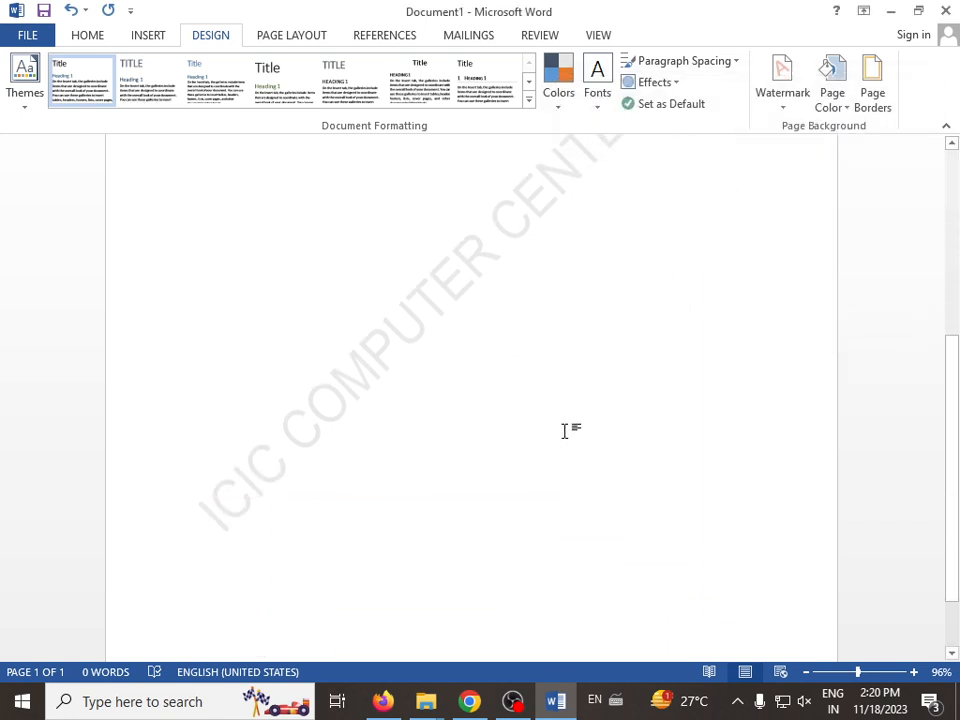
scroll(566, 431, up, 4)
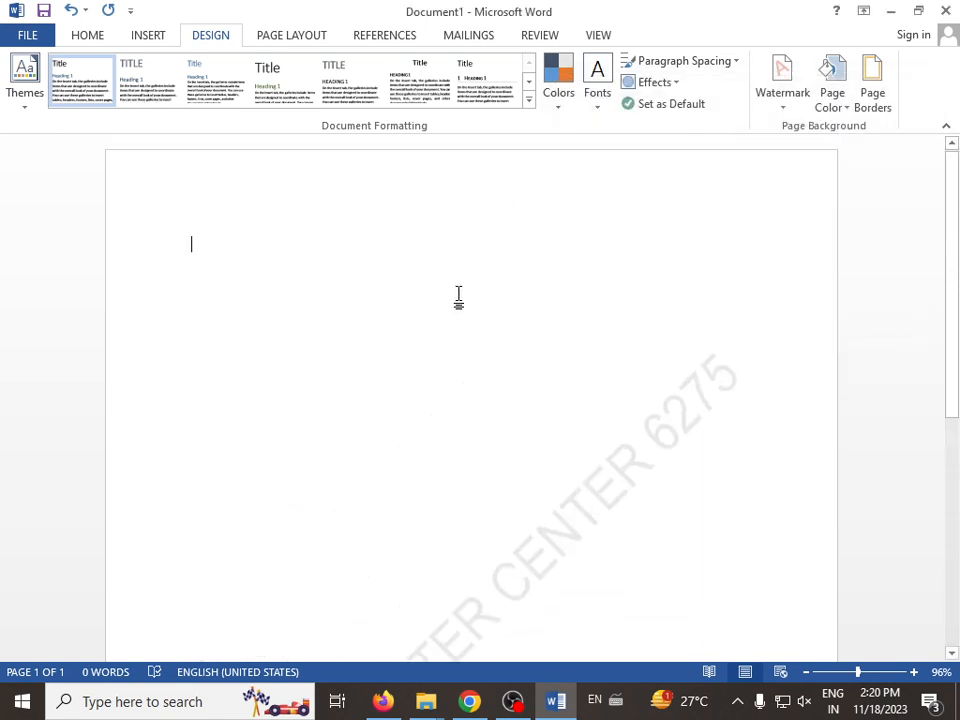
Generate sample paragraphs at the start of the document with =RAND().
text(=R)
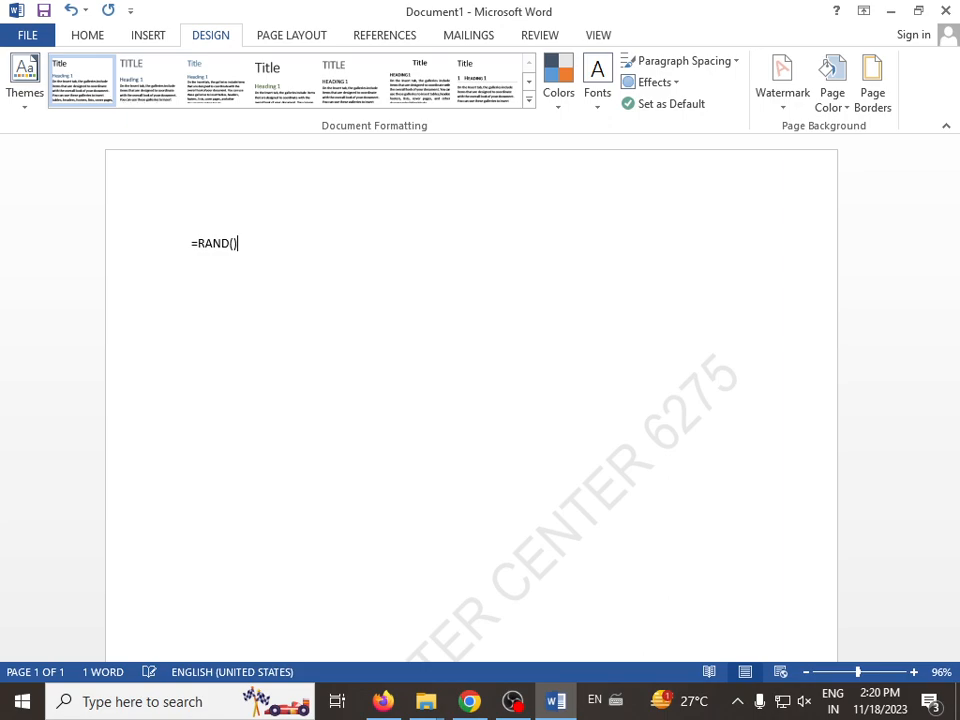
text(AND())
key(Return)
Copy all the sample text and paste it seven times, replacing the original, to fill several pages.
key(ctrl+a)
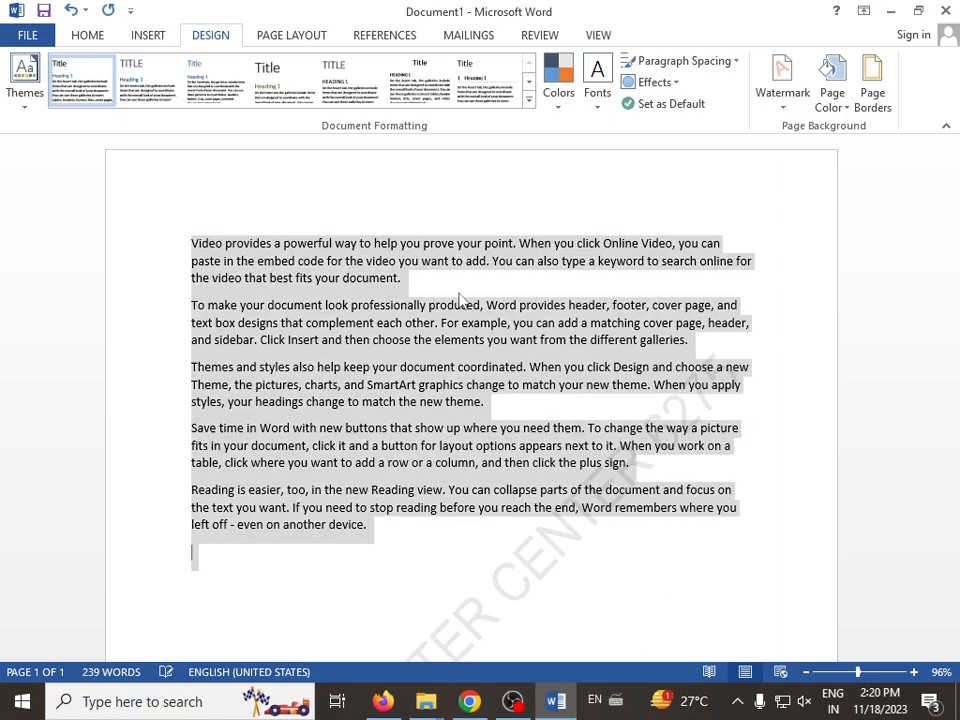
key(ctrl+c)
key(ctrl+v)
key(ctrl+v)
key(ctrl+v)
key(ctrl+v)
key(ctrl+v)
key(ctrl+v)
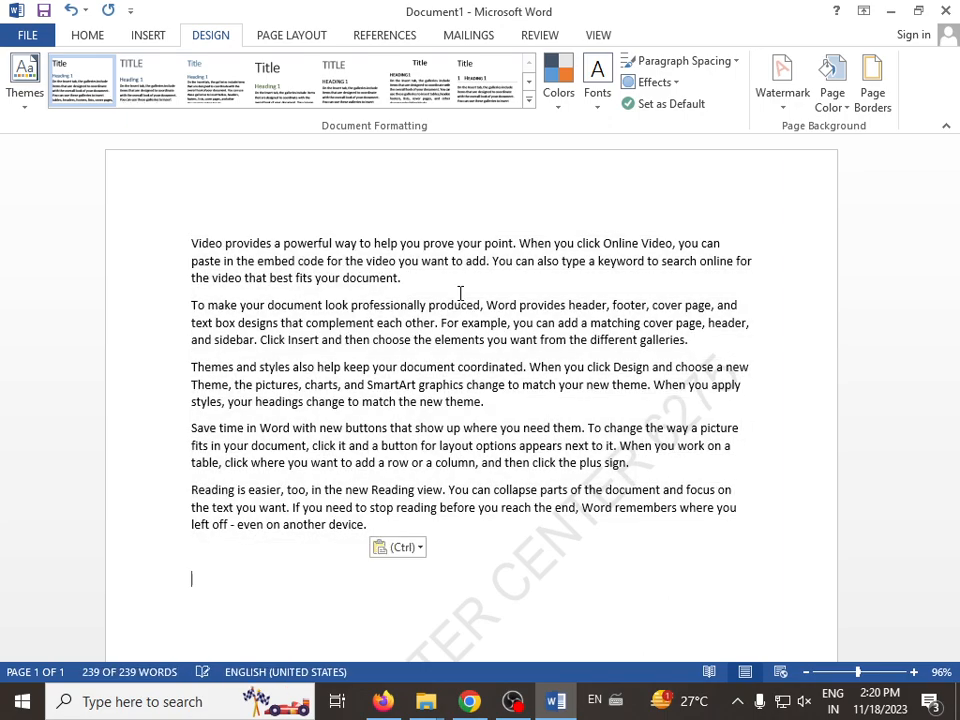
key(ctrl+v)
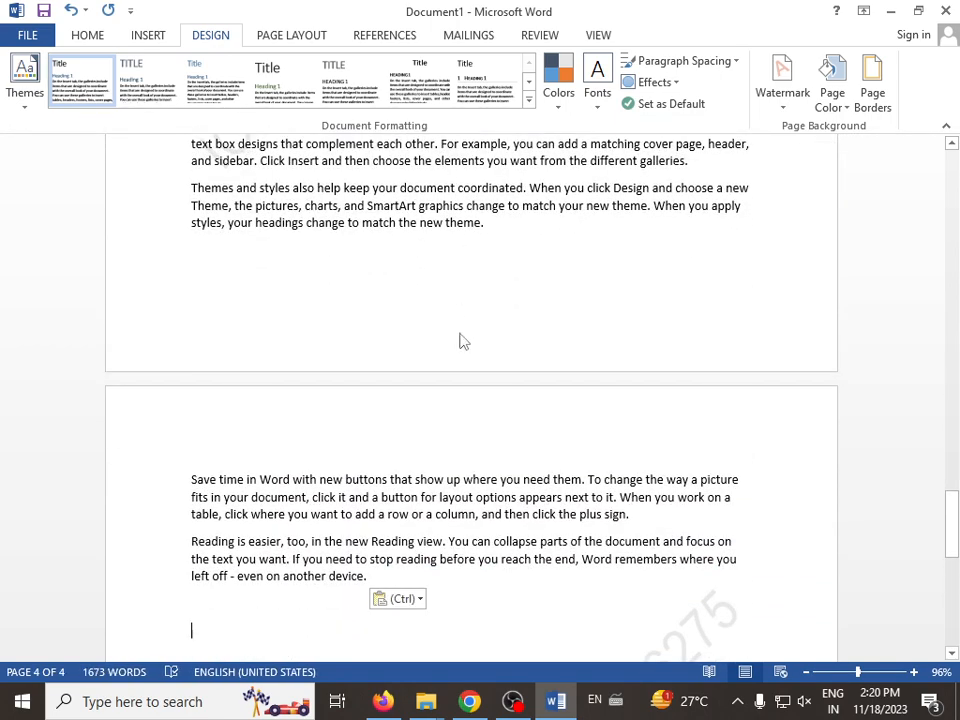
Examine the text watermark across the document's pages and its custom watermark settings.
scroll(463, 341, up, 10)
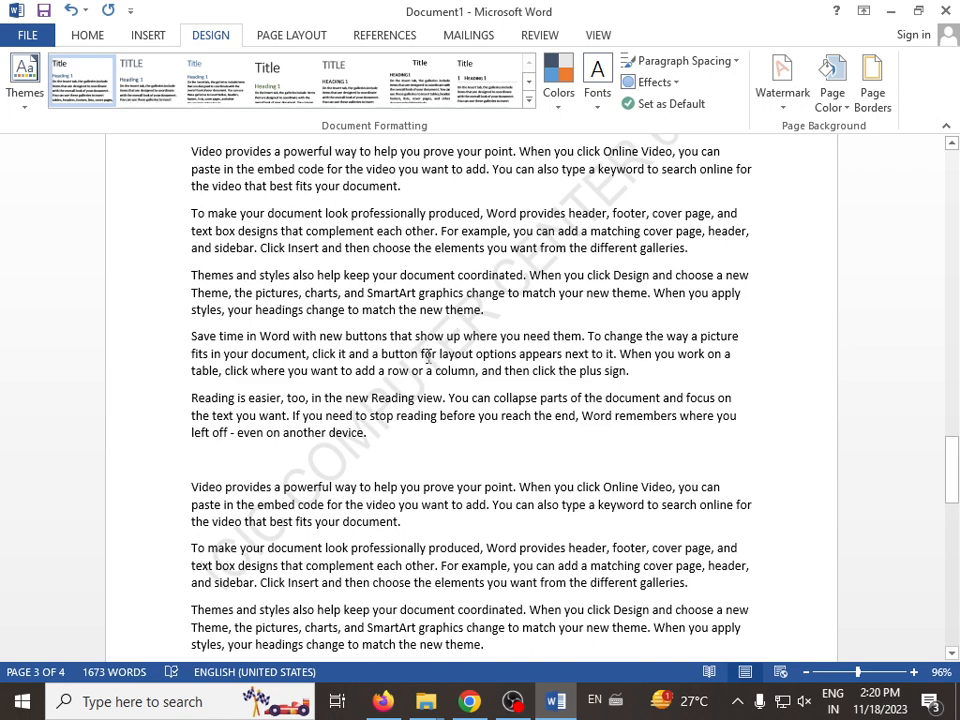
scroll(425, 364, up, 6)
scroll(465, 430, down, 5)
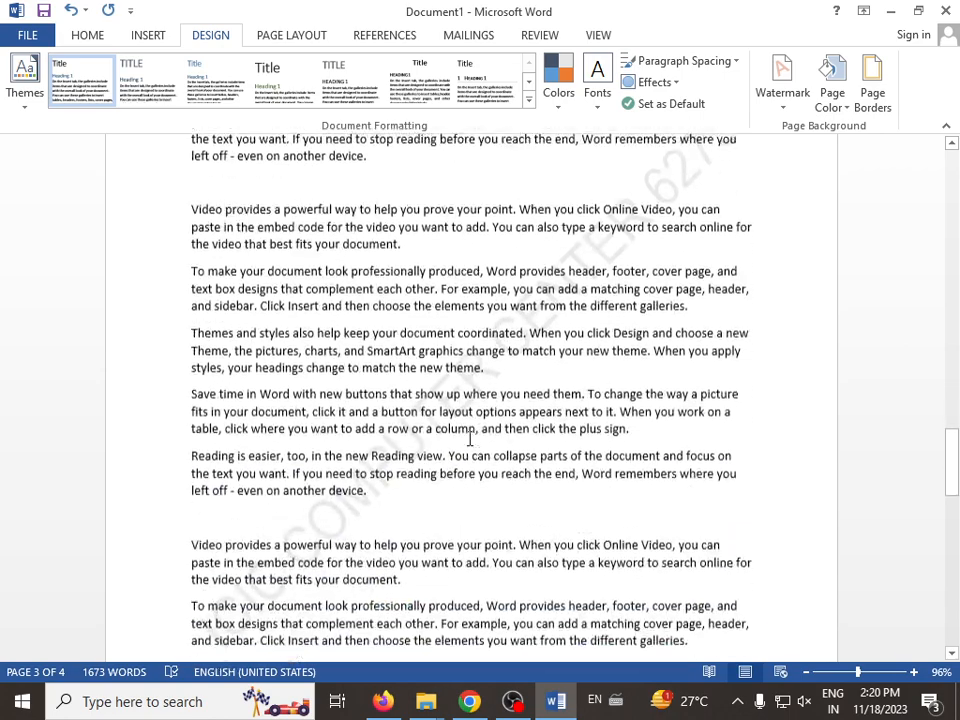
scroll(469, 440, down, 12)
scroll(469, 470, up, 2)
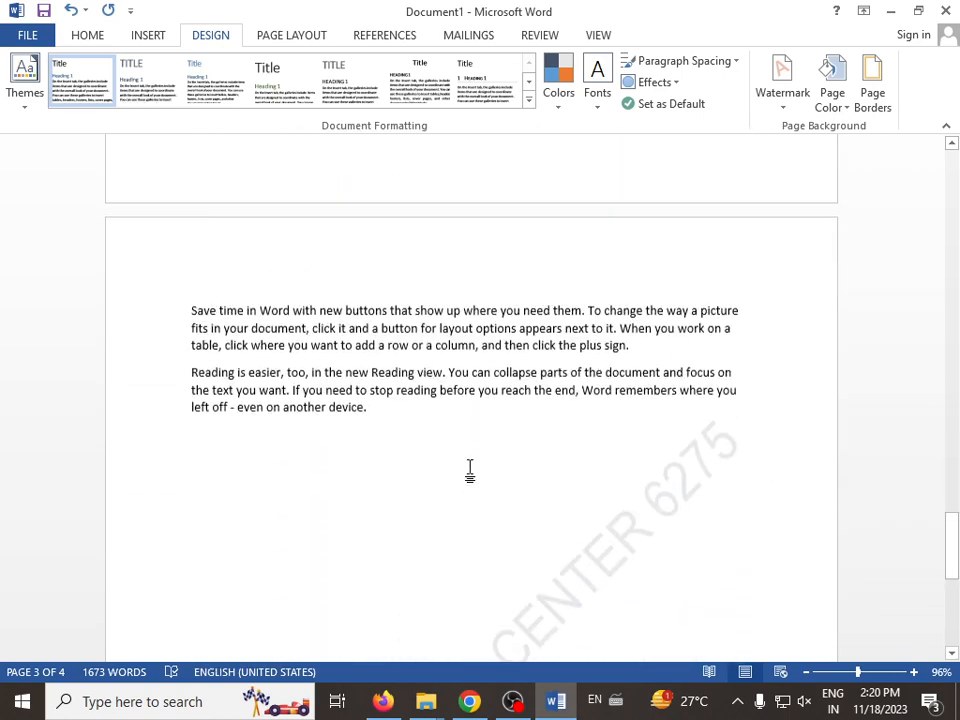
scroll(469, 470, down, 5)
click(785, 105)
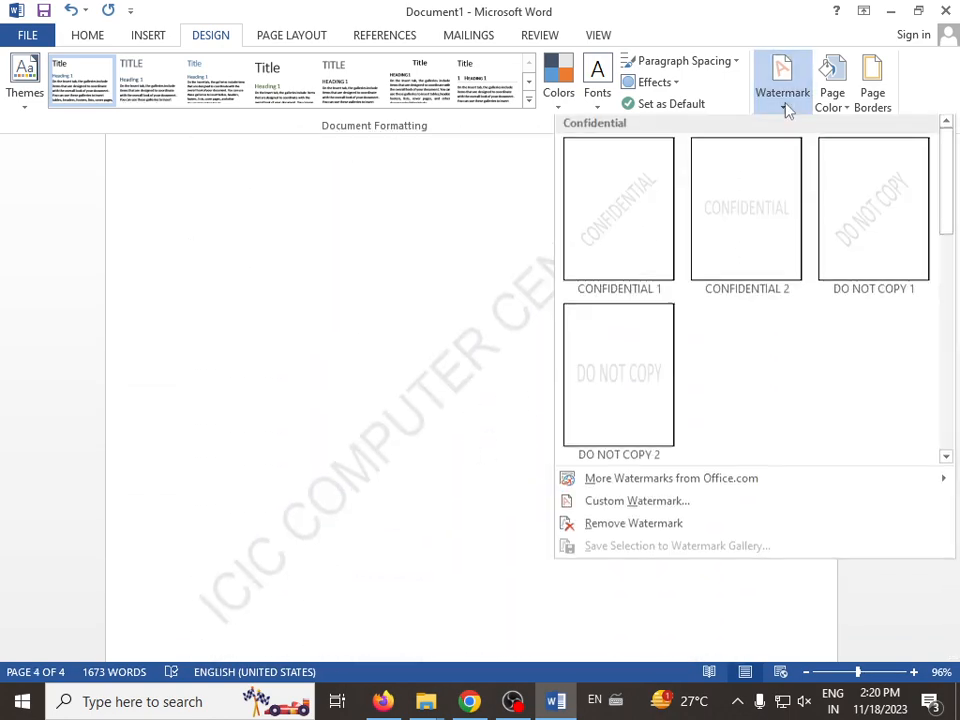
click(645, 501)
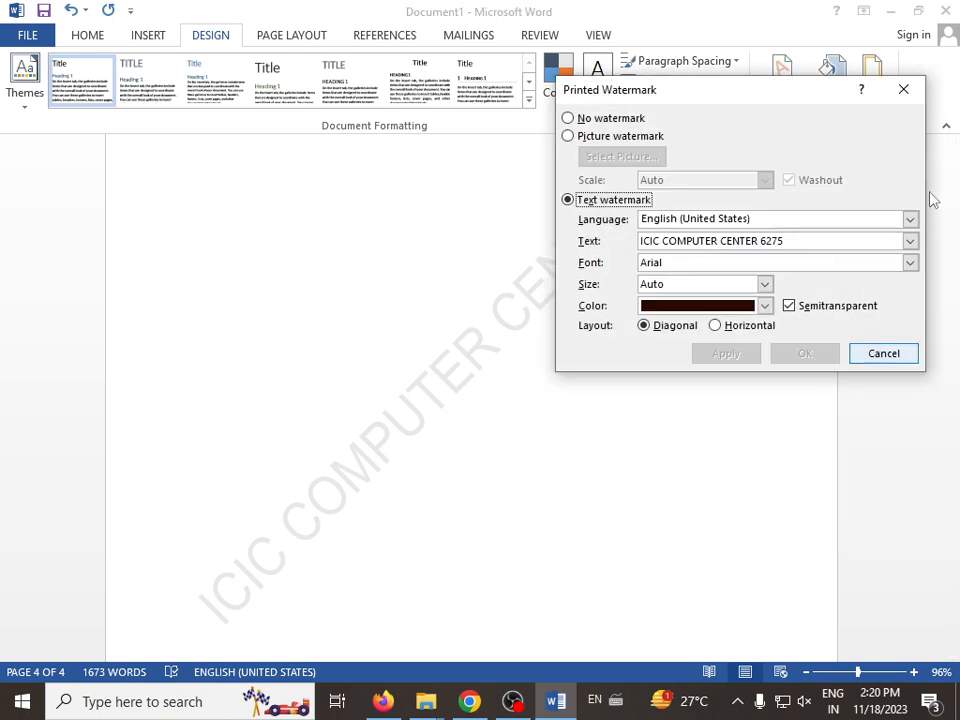
click(903, 90)
Remove the watermark from the document and check its pages.
click(782, 100)
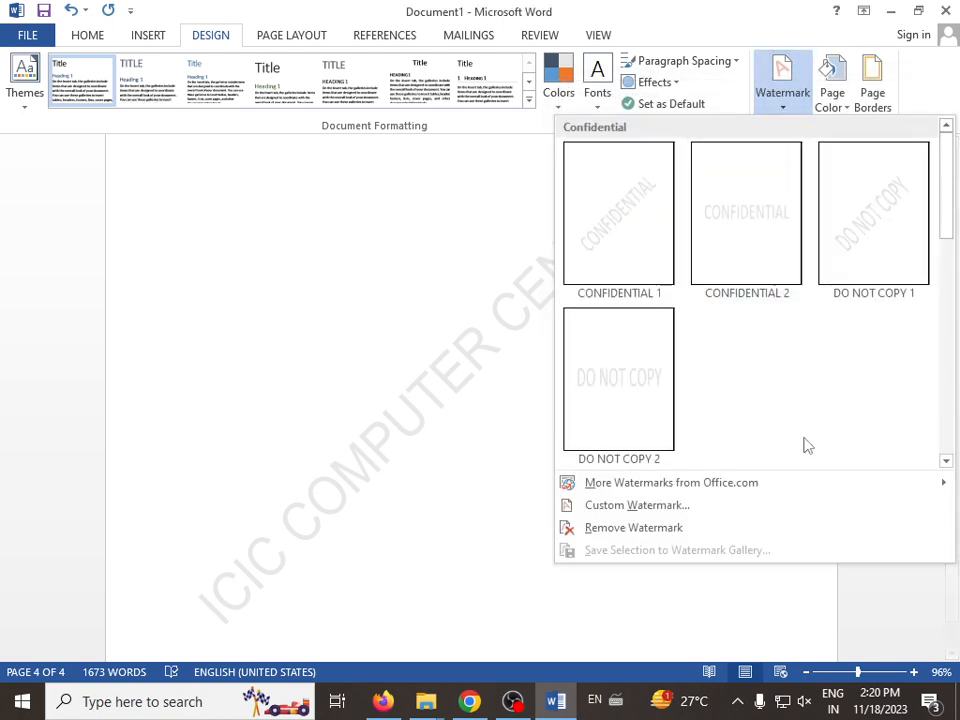
click(651, 530)
click(780, 98)
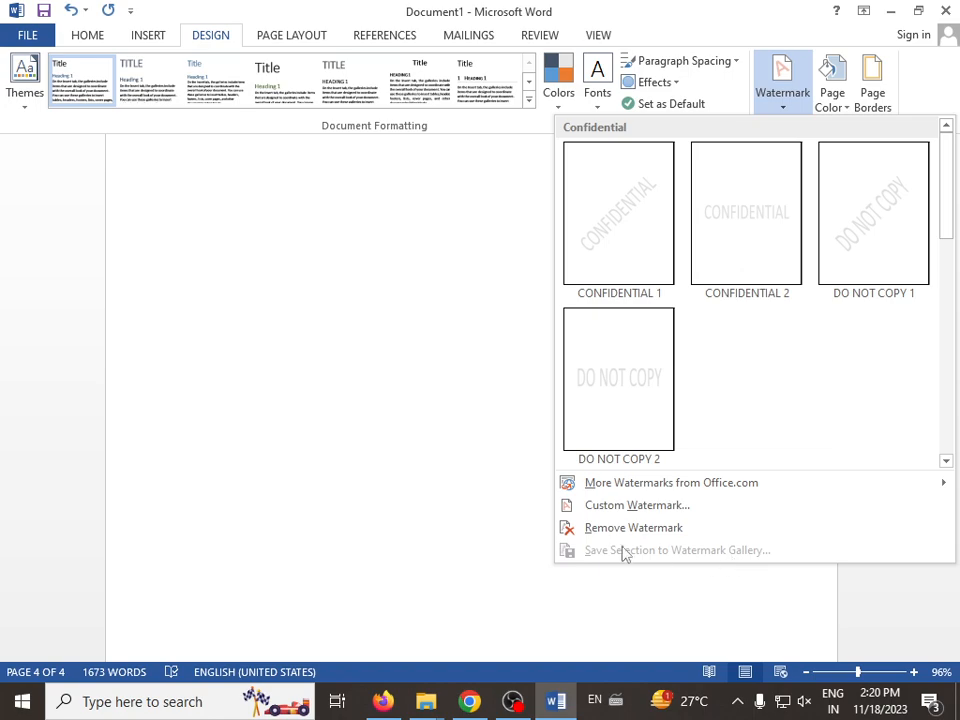
click(300, 454)
scroll(310, 400, up, 10)
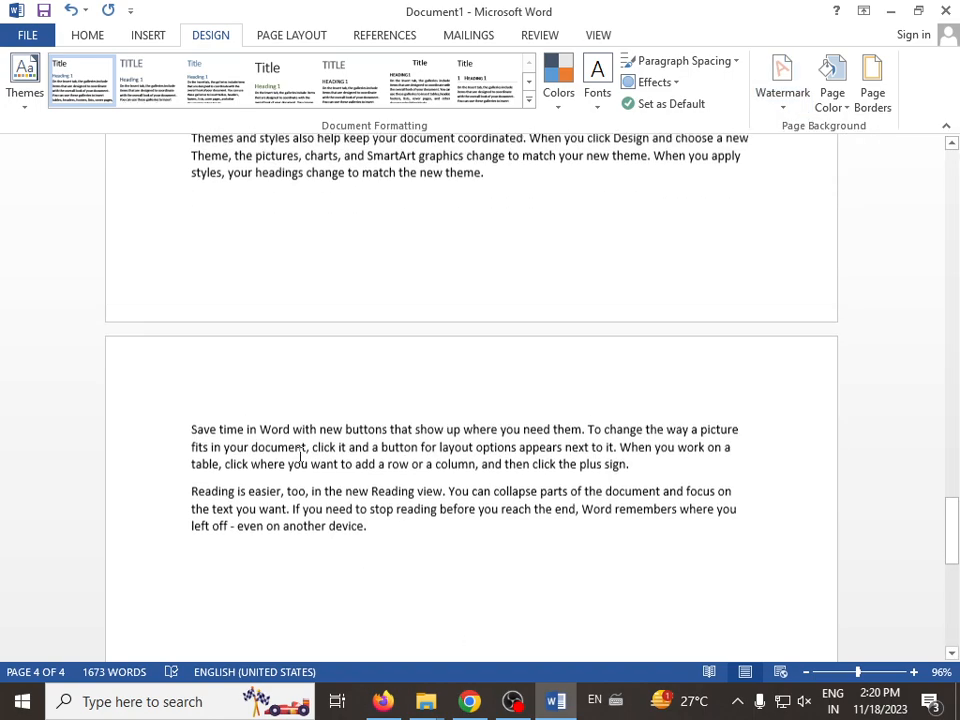
scroll(317, 303, up, 4)
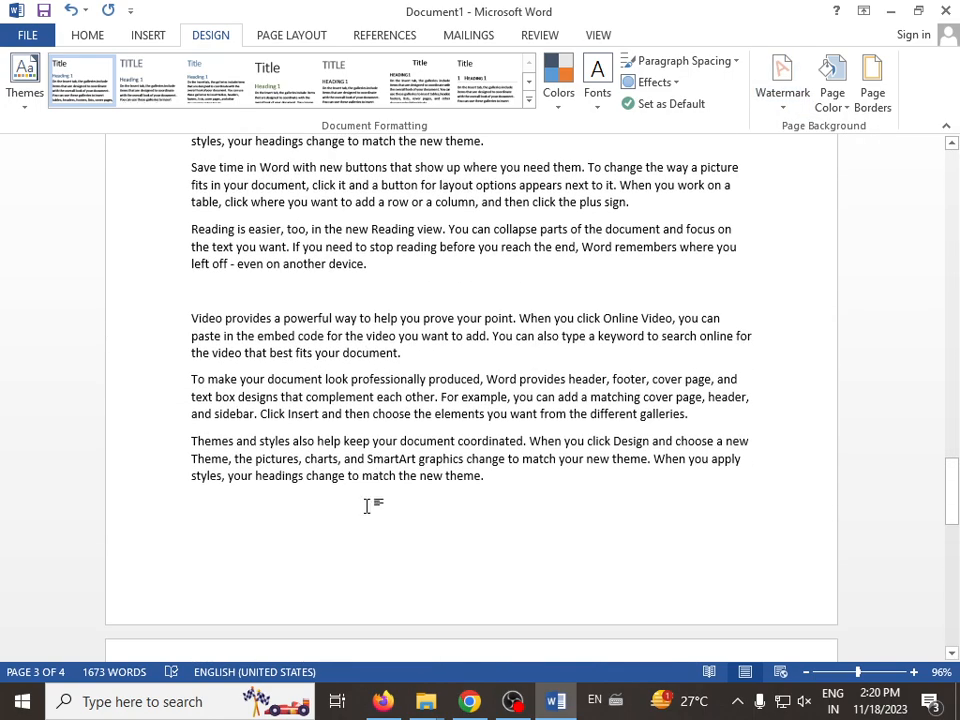
scroll(497, 507, down, 10)
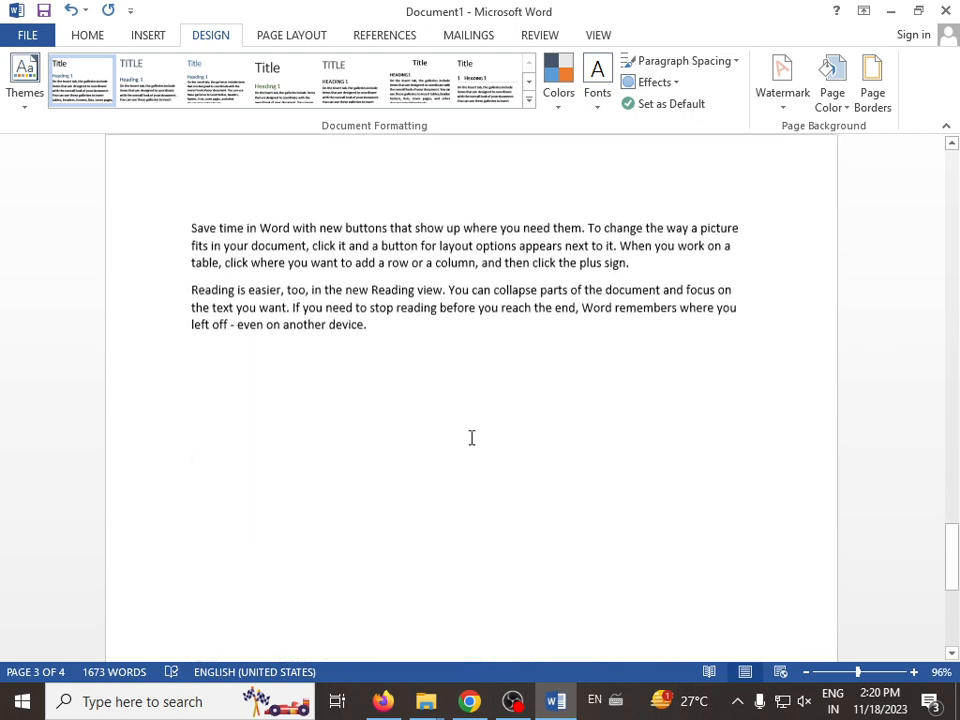
Add the line "ICIC COMPUTER CENTER 6275" below the last paragraph on page 4.
click(458, 363)
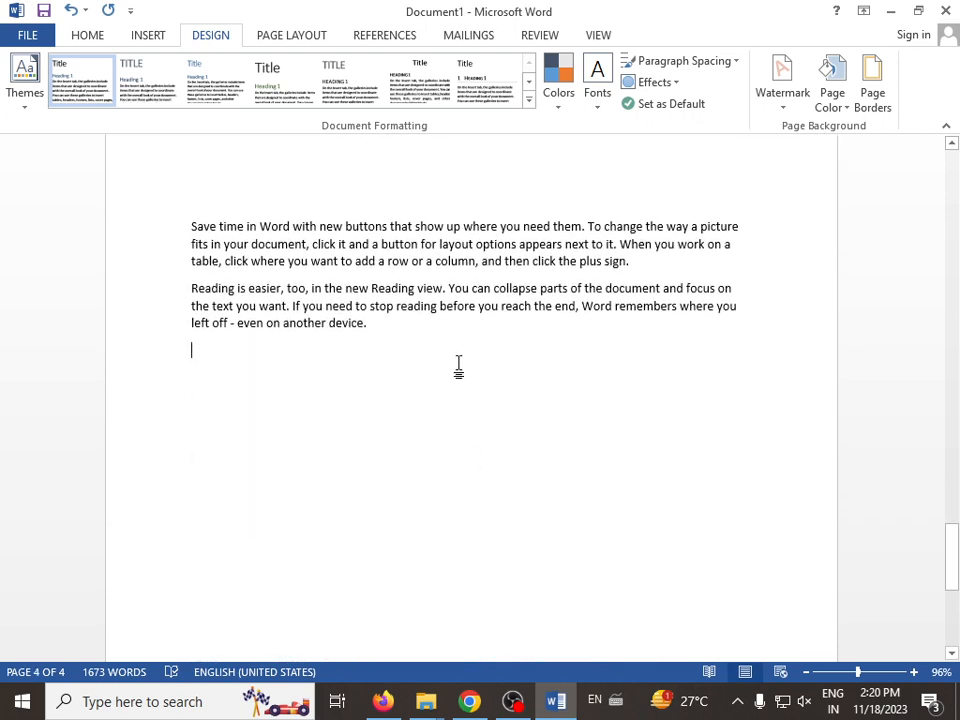
text(ICIC COMPUTER CENTER 6275)
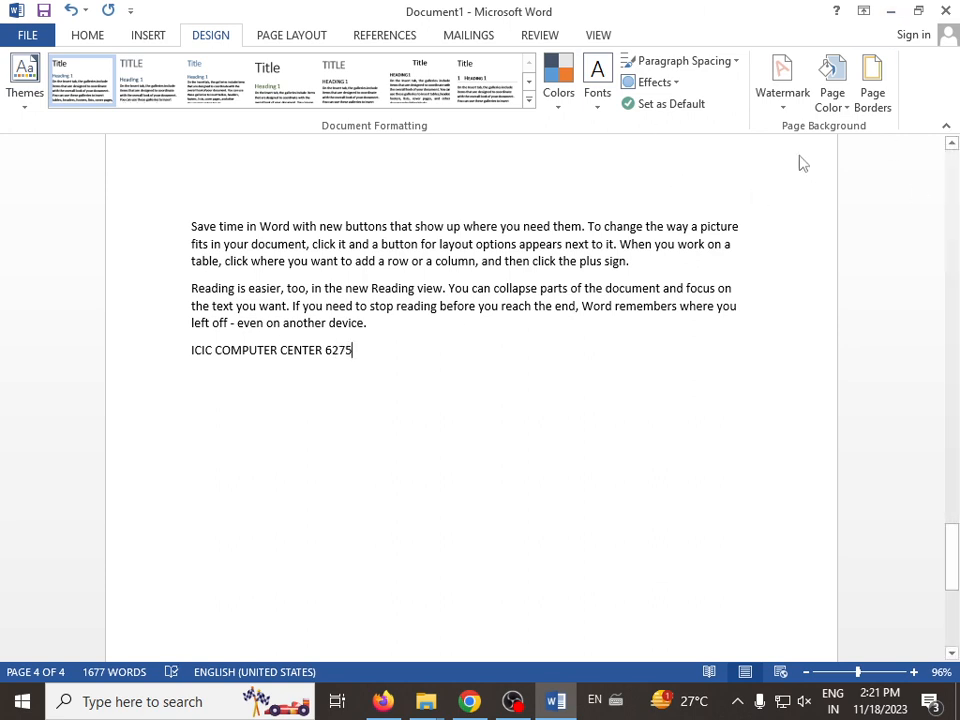
click(783, 85)
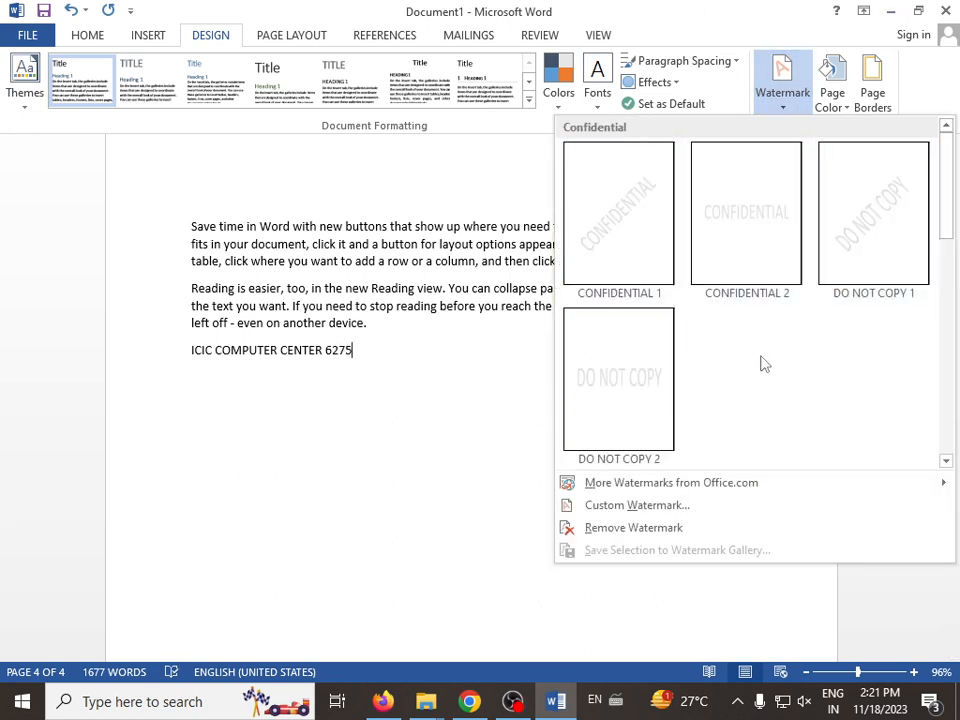
click(640, 515)
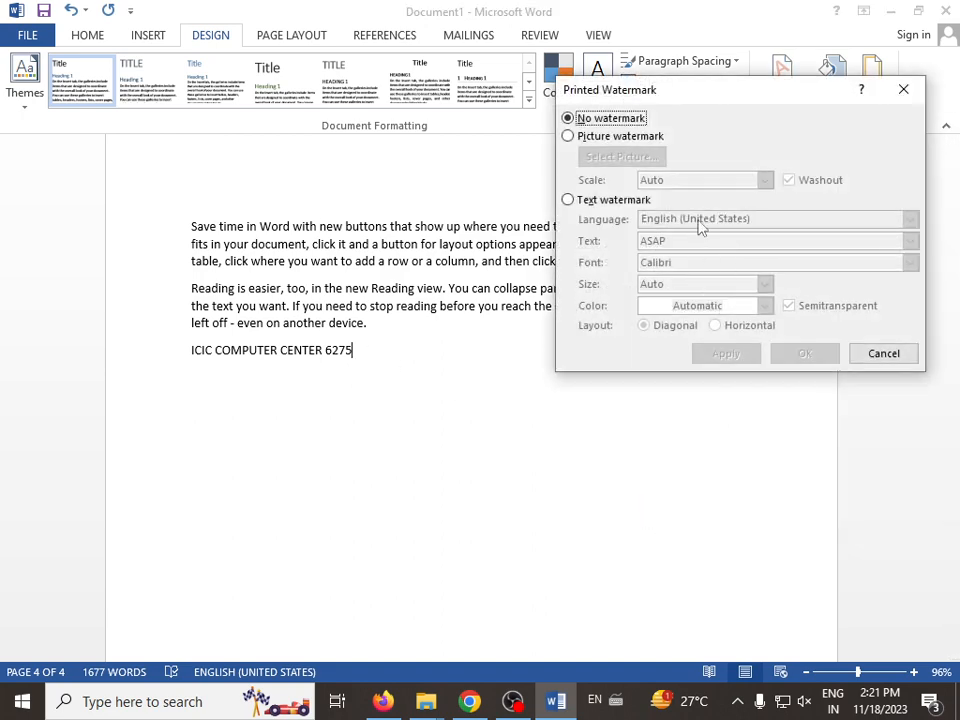
click(613, 200)
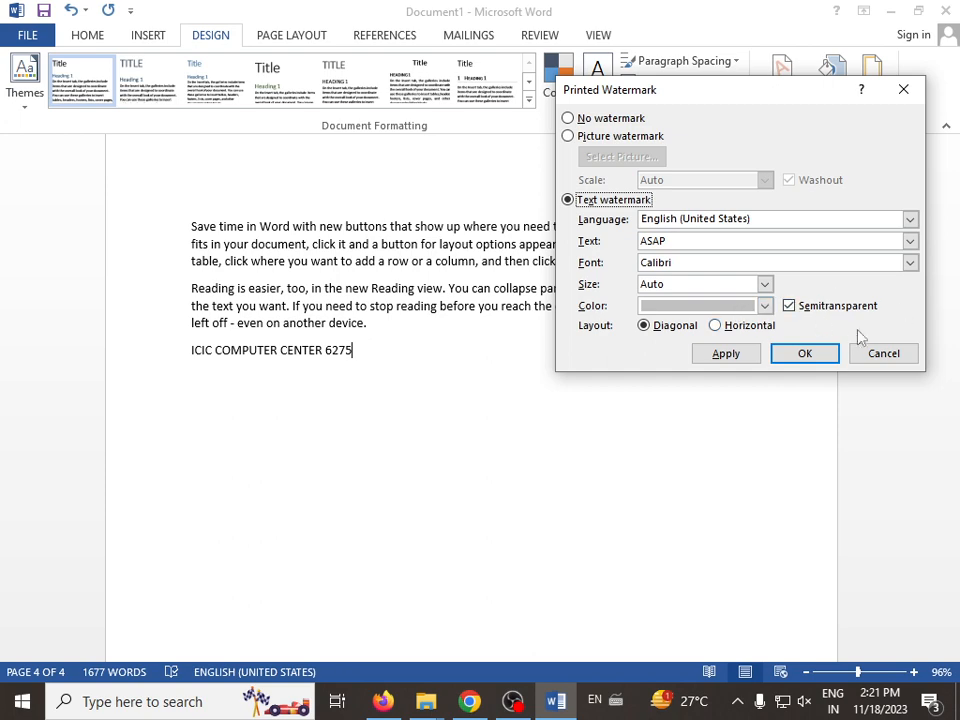
click(890, 358)
Apply the CONFIDENTIAL 1 preset watermark and review it on the pages.
click(800, 106)
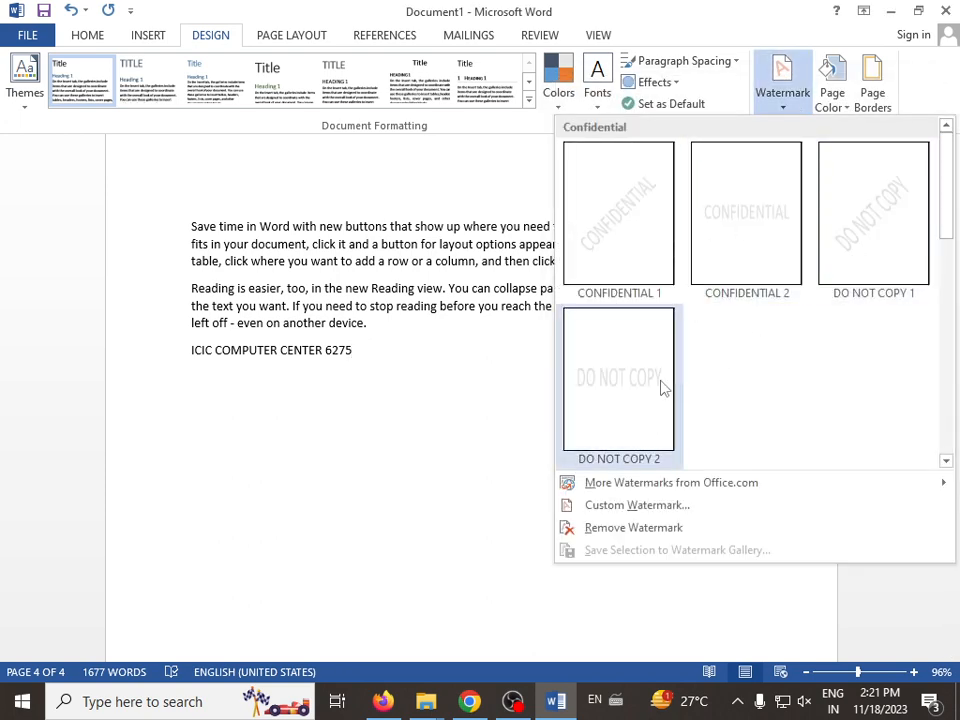
click(645, 234)
scroll(628, 369, down, 2)
scroll(628, 369, up, 3)
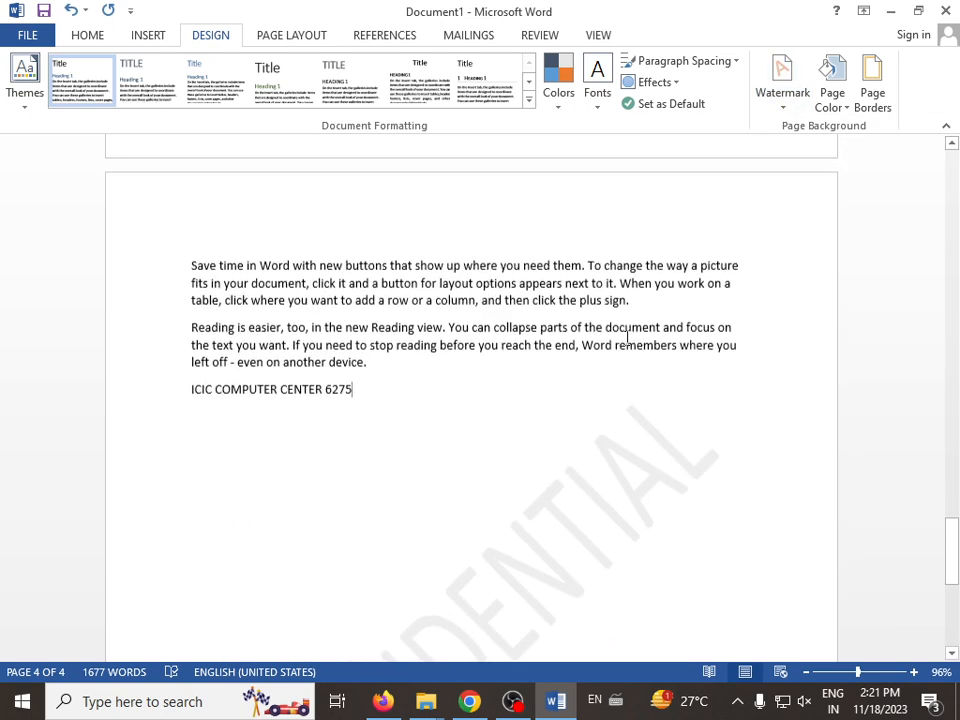
scroll(628, 340, up, 4)
scroll(266, 590, down, 3)
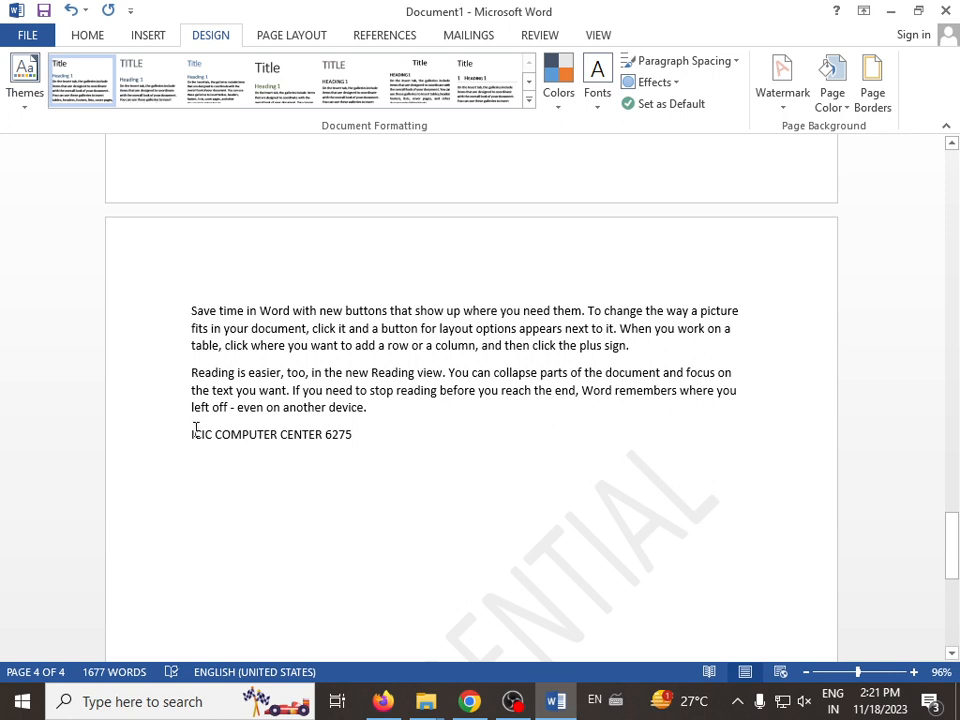
Enlarge the "ICIC COMPUTER CENTER 6275" line at the end of the document to font size 22.
drag(193, 434, 375, 446)
click(150, 37)
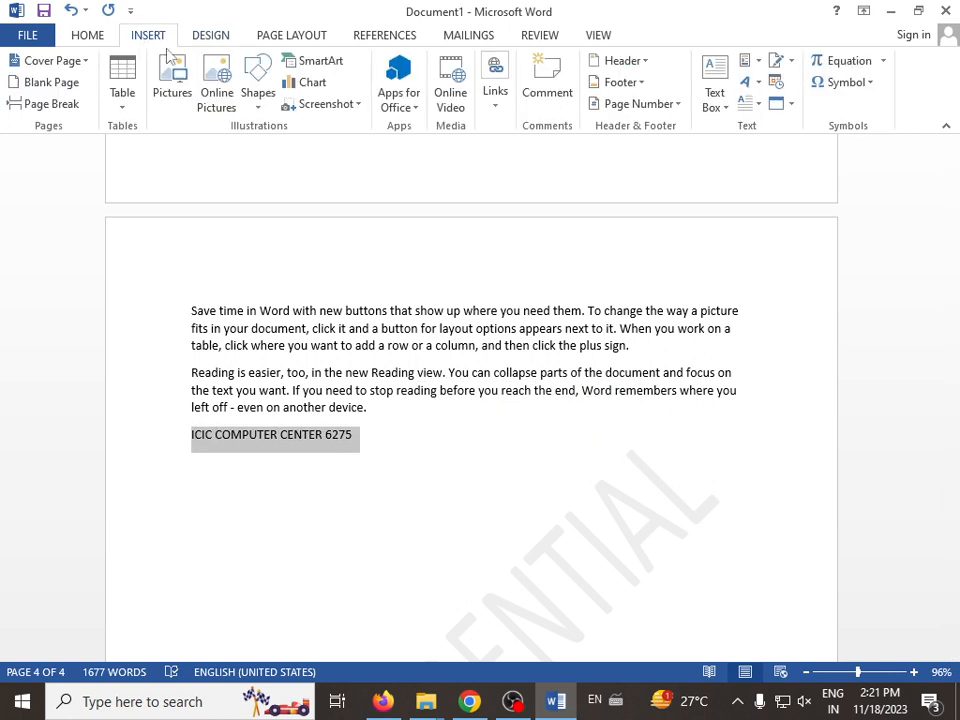
click(86, 35)
click(212, 67)
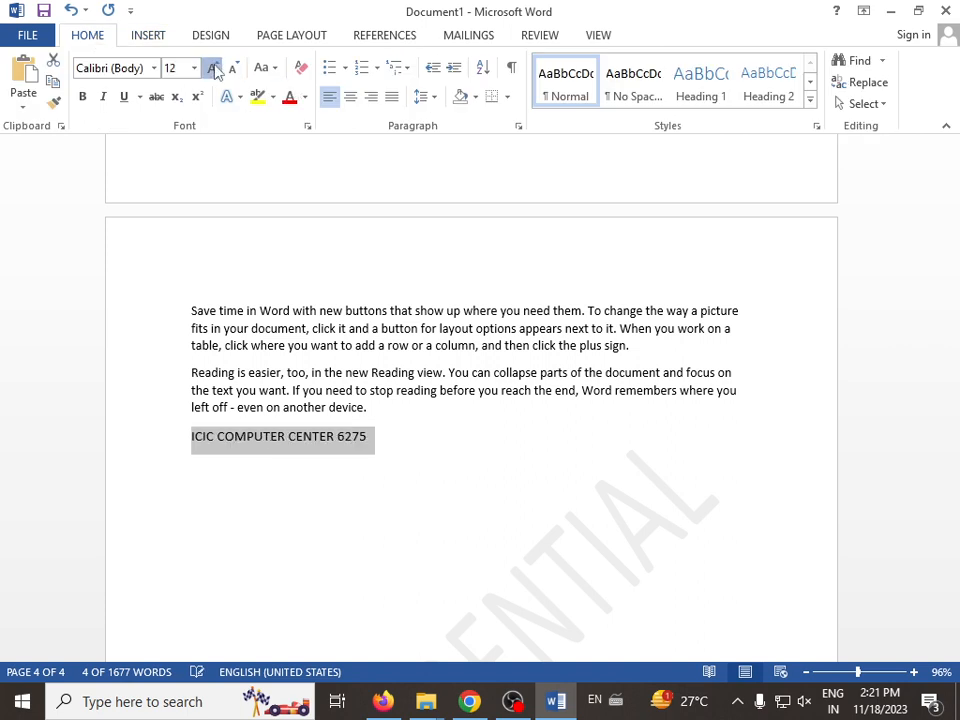
click(214, 68)
click(214, 68)
click(214, 68)
click(214, 68)
click(214, 68)
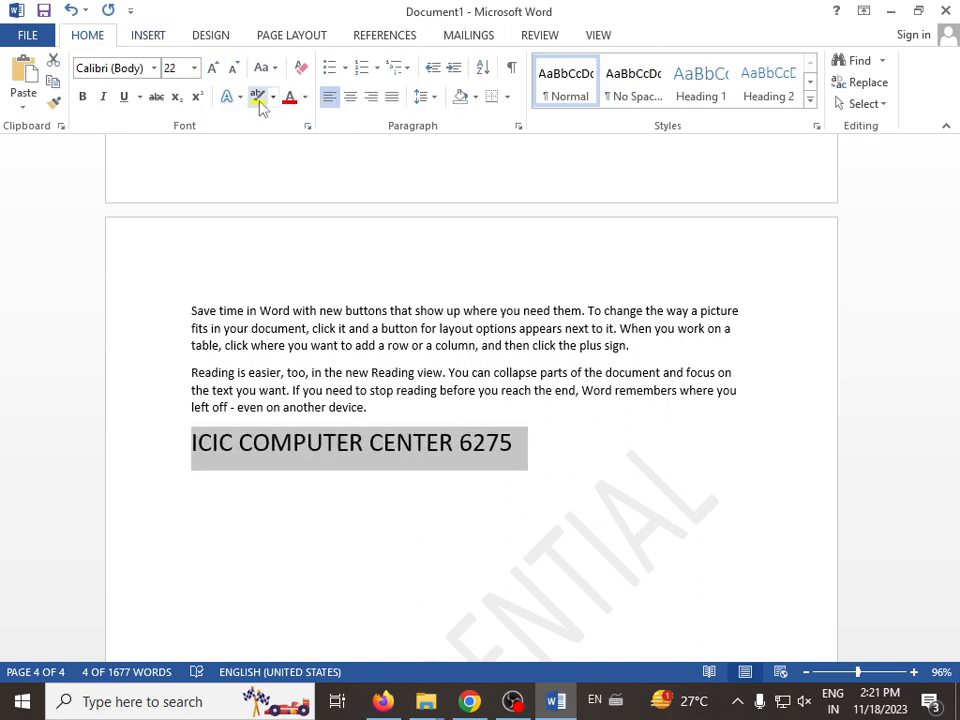
Change the font color of the "ICIC COMPUTER CENTER 6275" line to the standard blue.
click(289, 96)
click(305, 97)
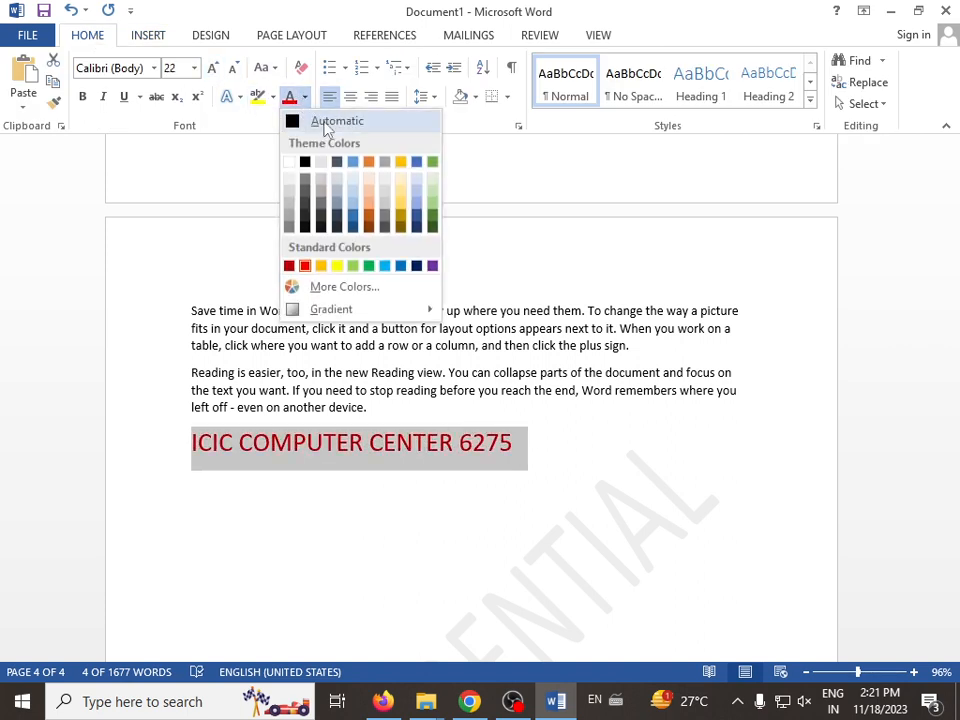
click(400, 268)
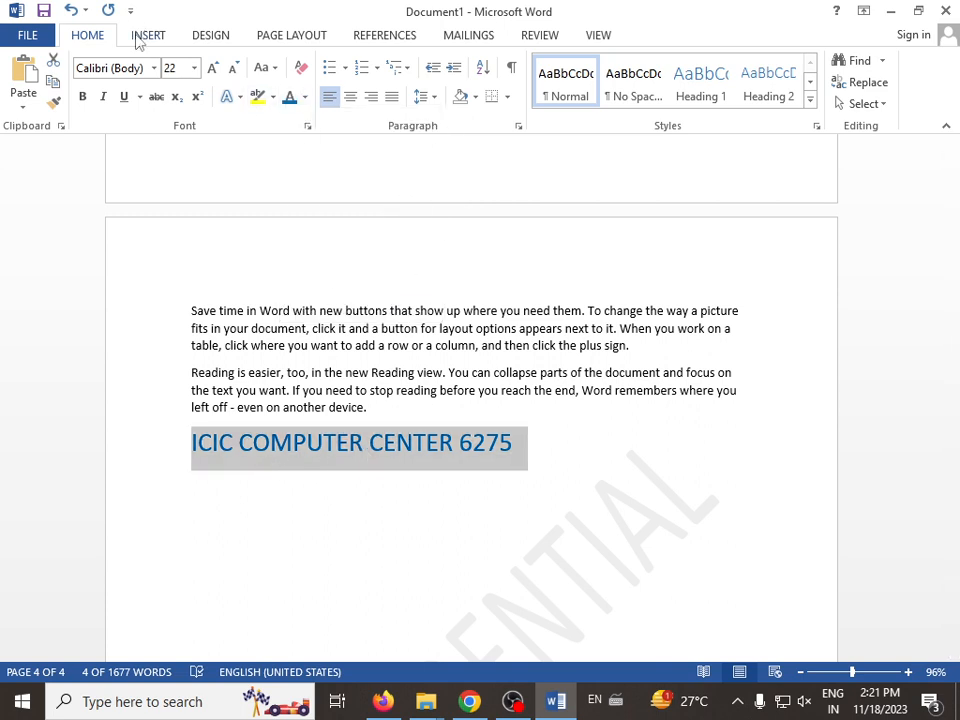
Look at the watermark options offered for the selected line, including Save Selection to Watermark Gallery, and deselect the line.
click(215, 36)
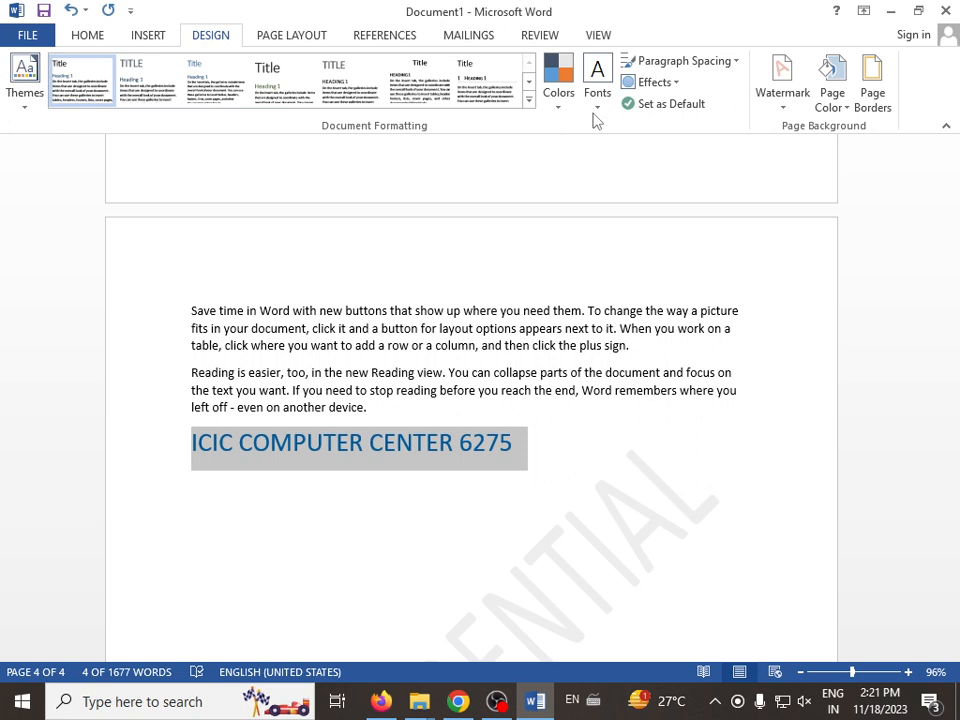
click(781, 110)
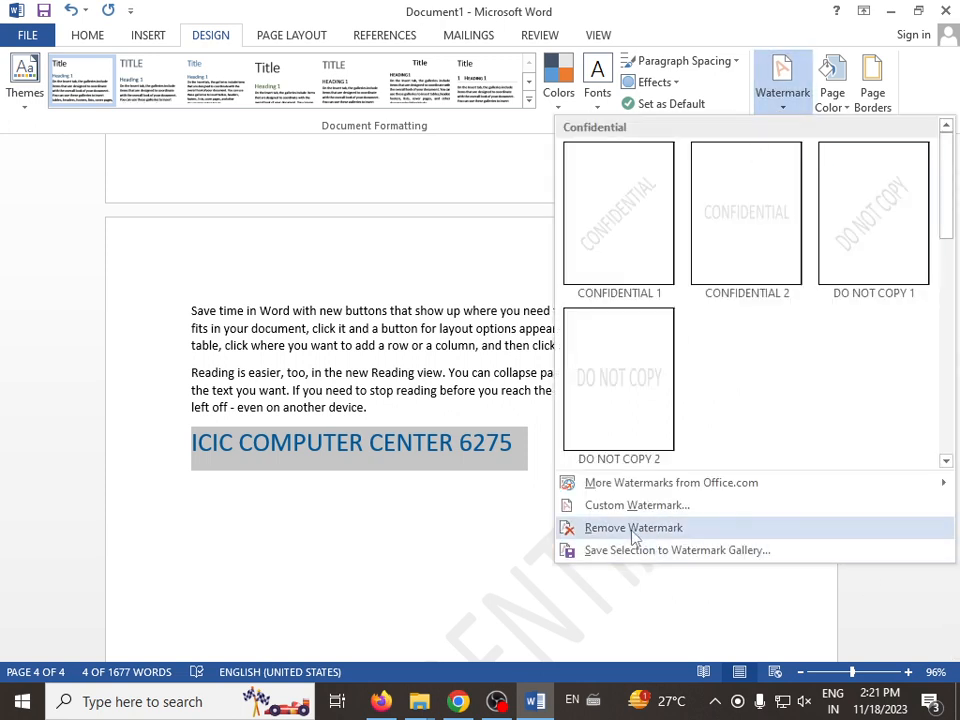
click(386, 521)
click(386, 521)
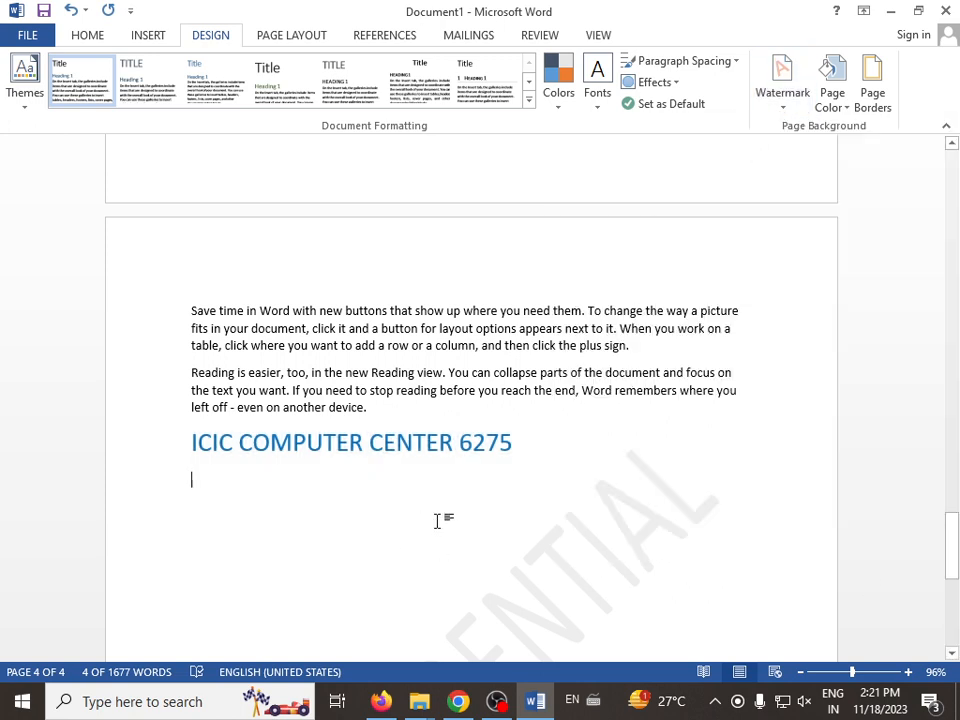
Select the "ICIC COMPUTER CENTER 6275" line at the document's end and start saving it to the watermark gallery.
click(785, 100)
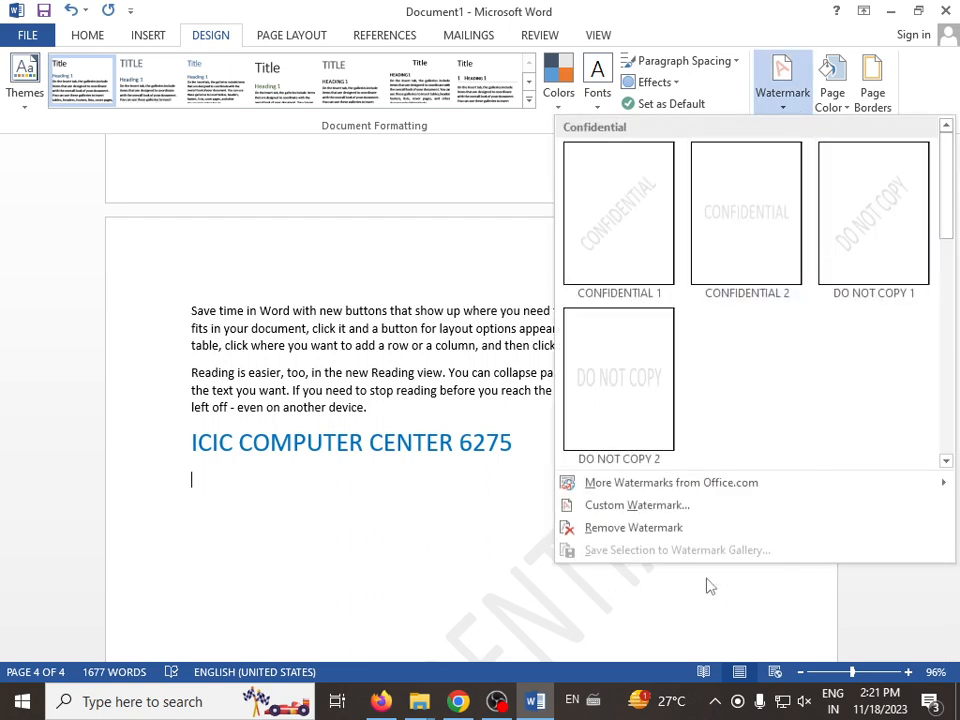
click(448, 536)
drag(190, 449, 510, 447)
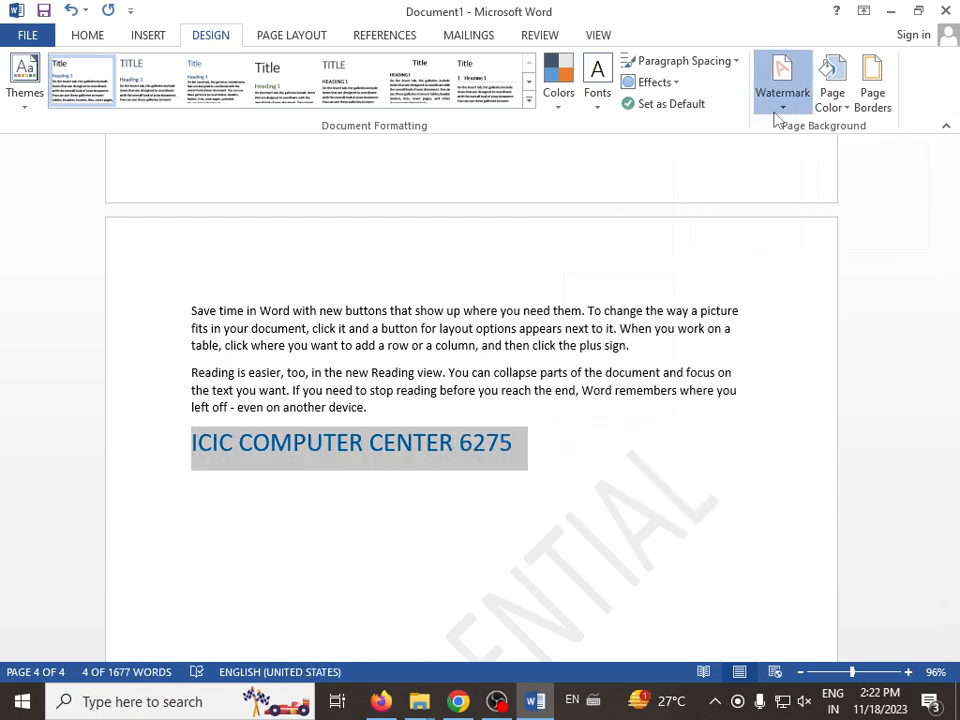
click(777, 117)
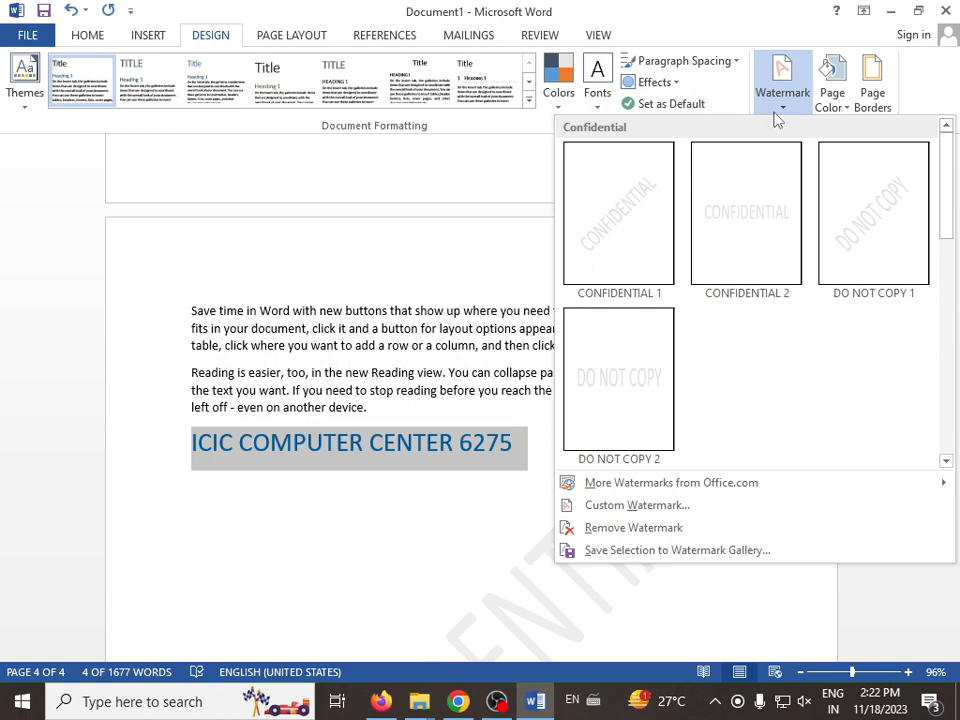
click(628, 551)
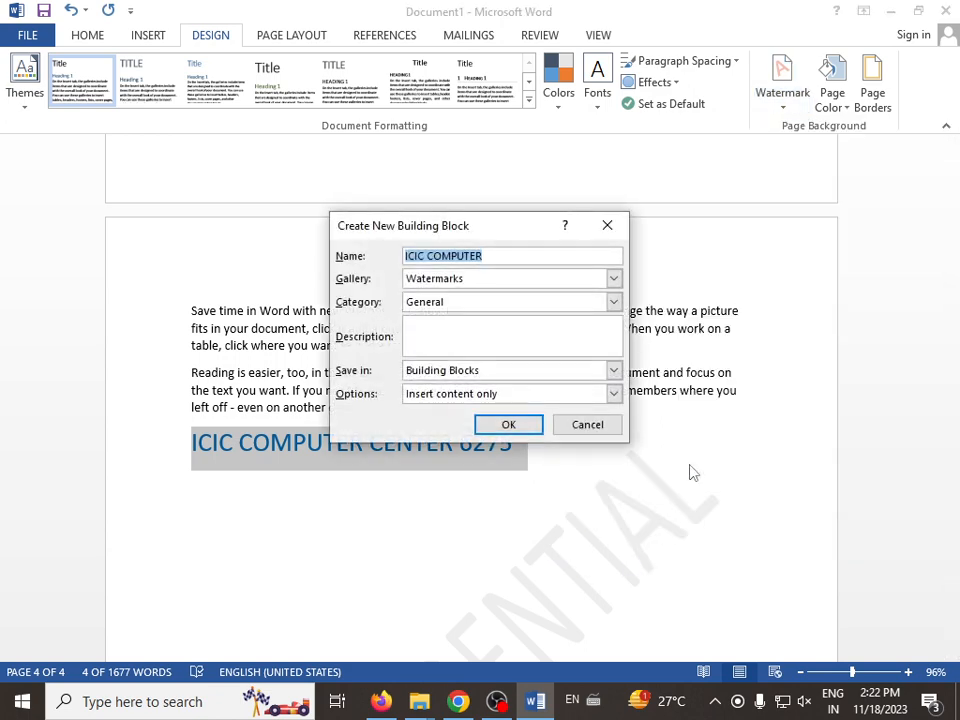
drag(449, 237, 650, 171)
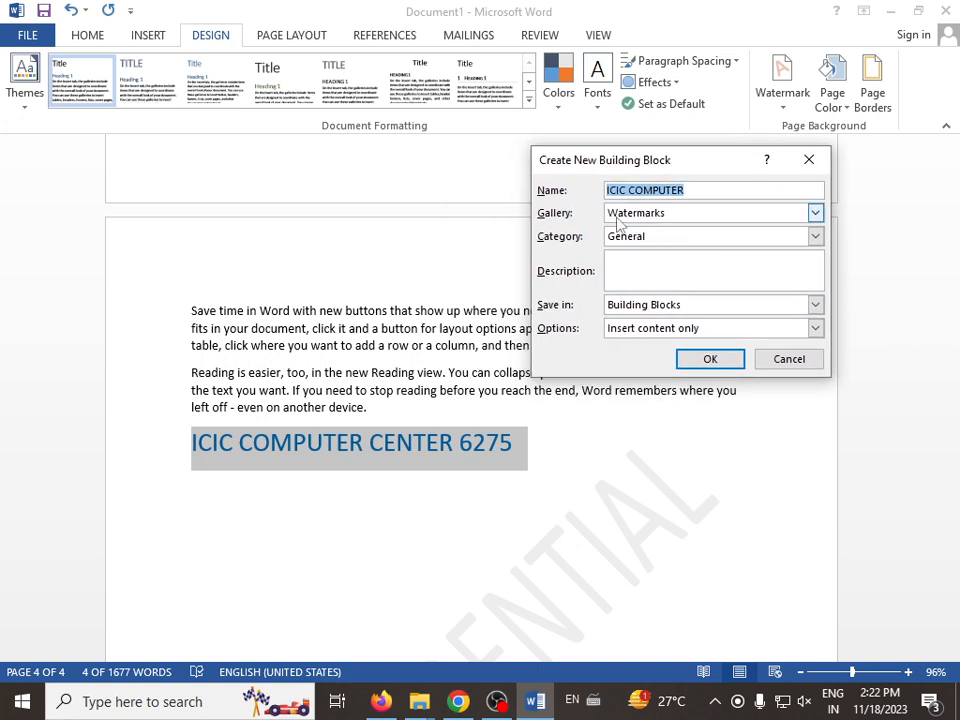
Save the building block as ICIC COMPUTER CENTER in the Confidential category and check the entry in the watermark gallery.
click(720, 192)
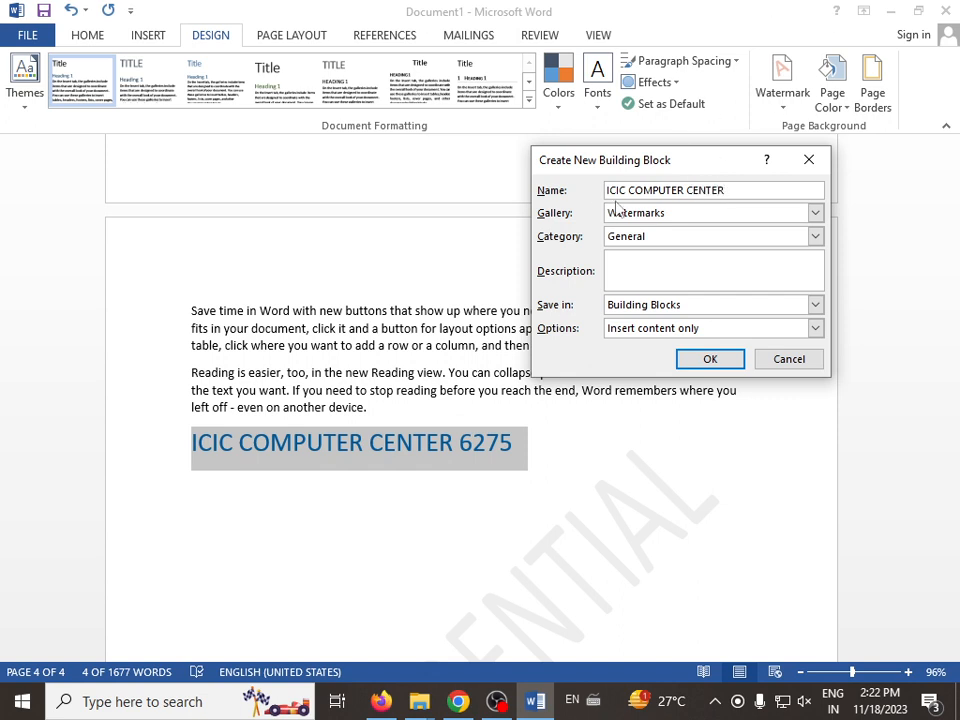
click(661, 240)
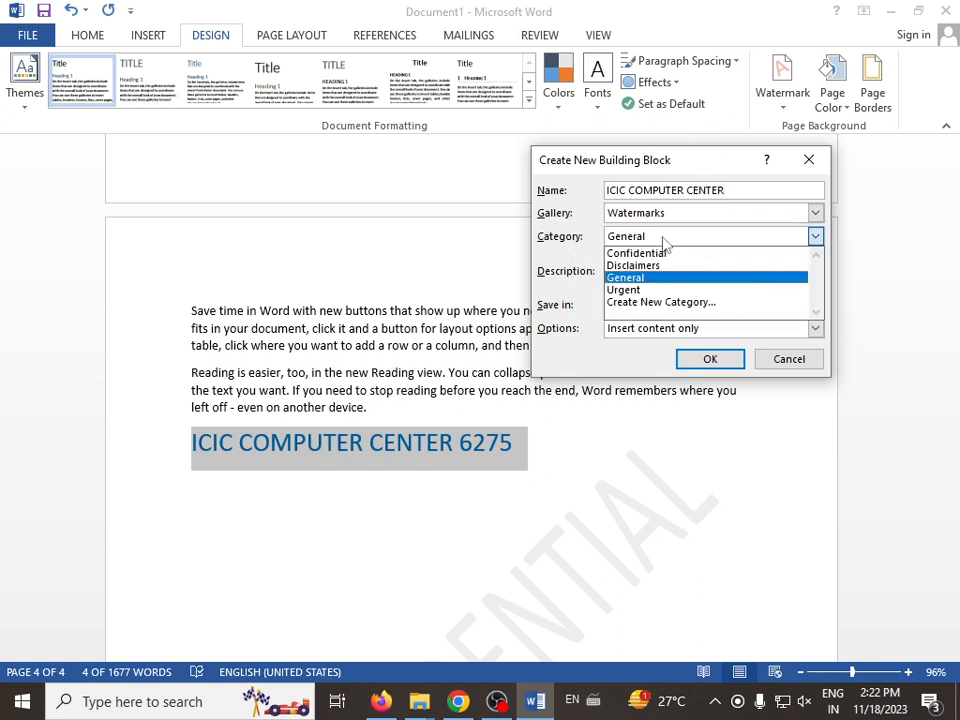
click(672, 253)
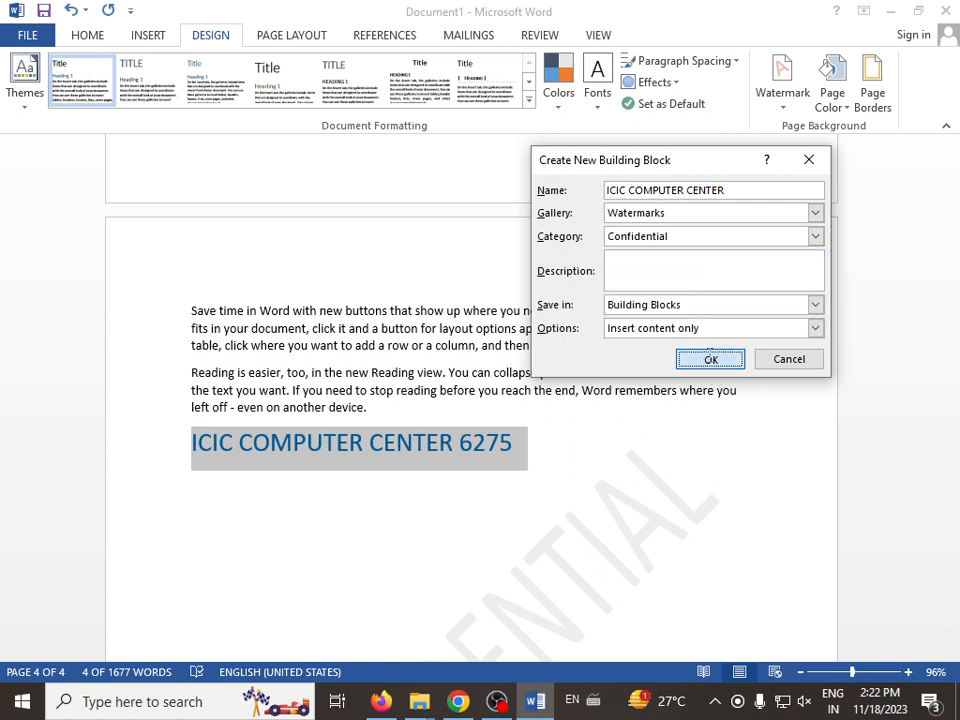
click(708, 359)
click(782, 108)
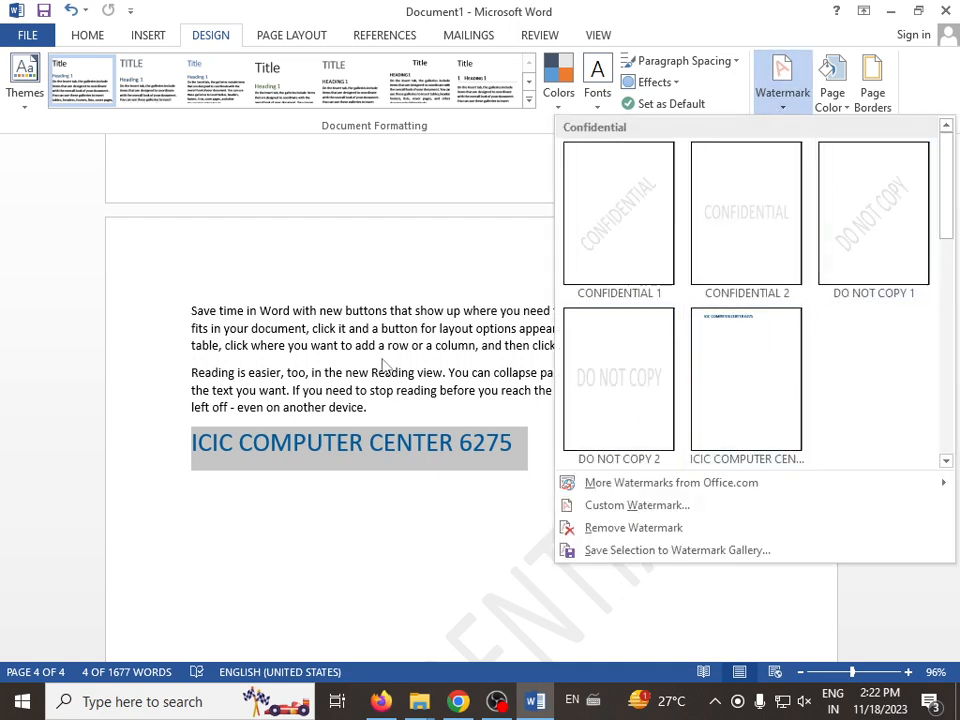
click(349, 360)
Apply the saved ICIC COMPUTER CENTER watermark from the Confidential category to the document, starting from the first page.
scroll(347, 353, down, 5)
scroll(347, 353, up, 5)
scroll(347, 353, down, 5)
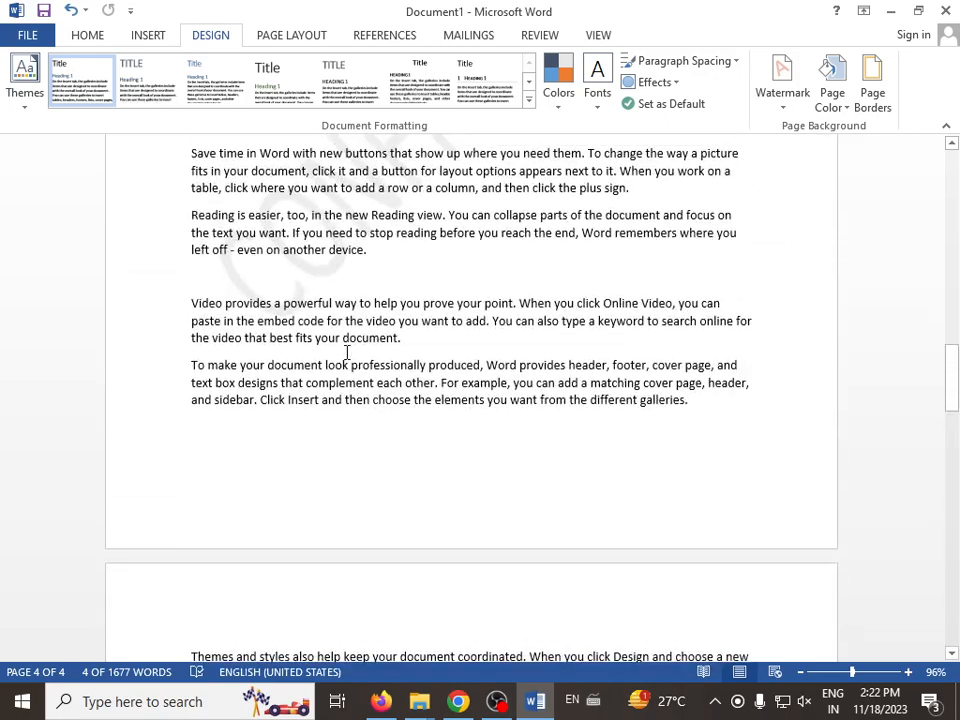
scroll(347, 353, up, 5)
scroll(347, 353, down, 10)
scroll(347, 353, up, 3)
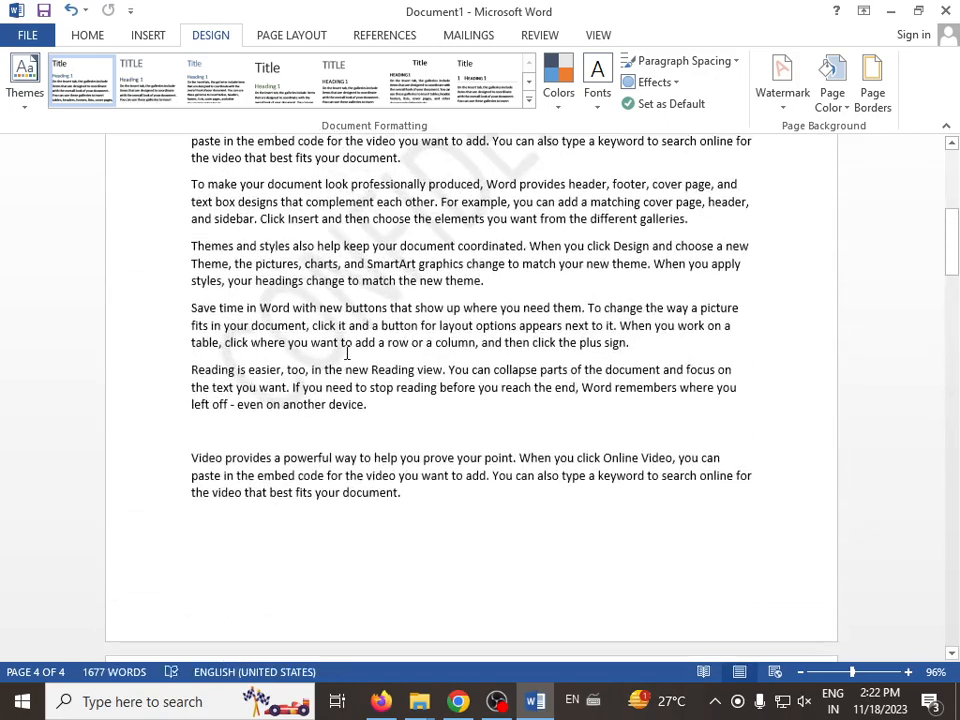
scroll(392, 370, down, 2)
scroll(420, 368, up, 4)
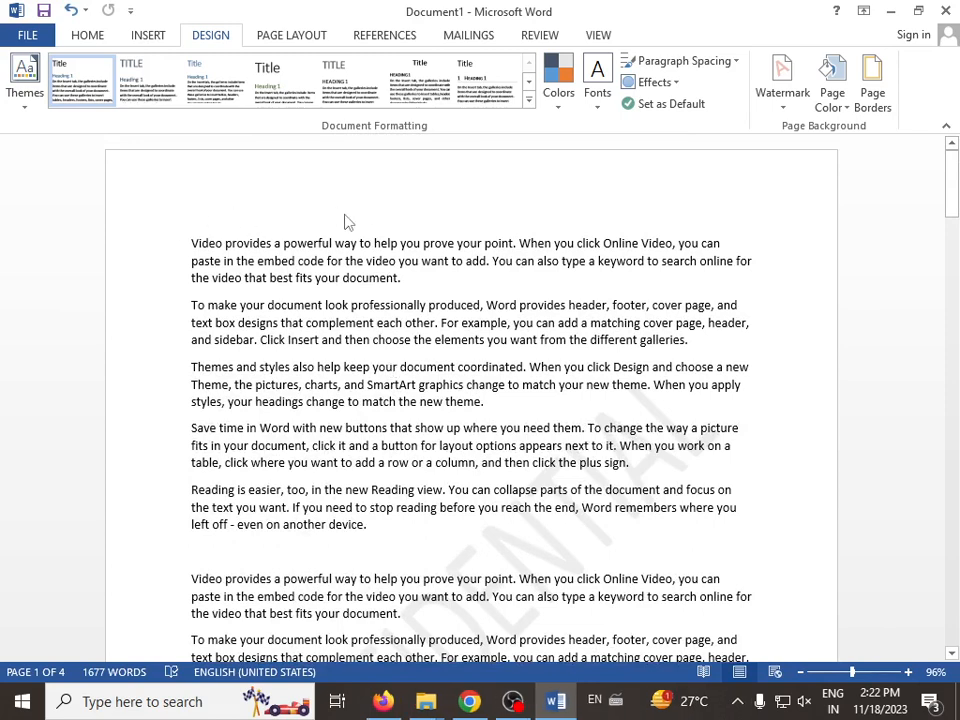
click(785, 110)
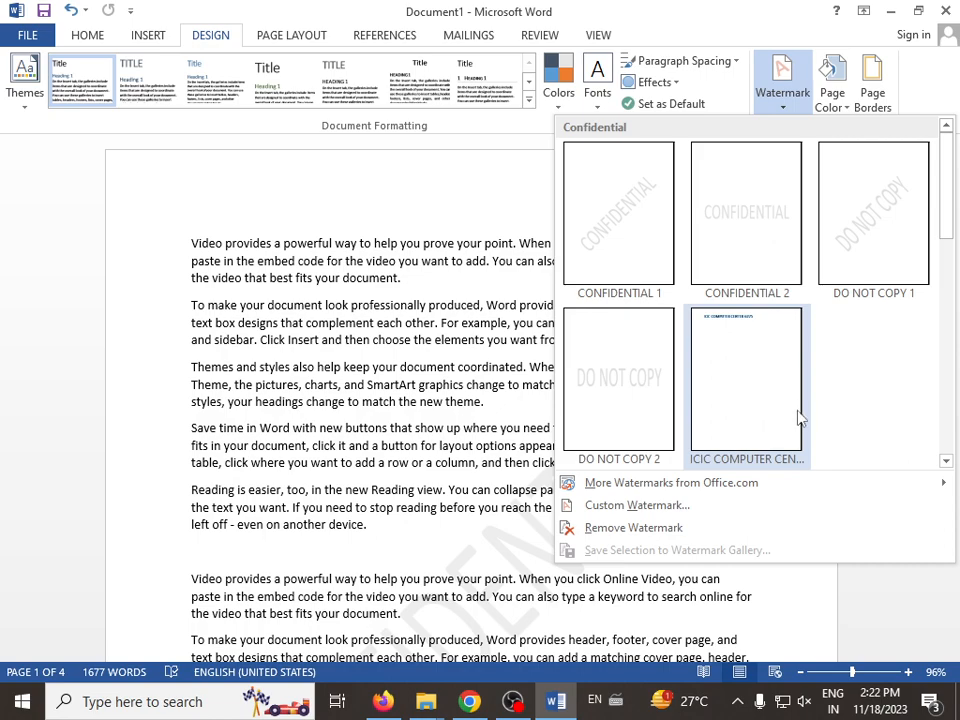
click(750, 392)
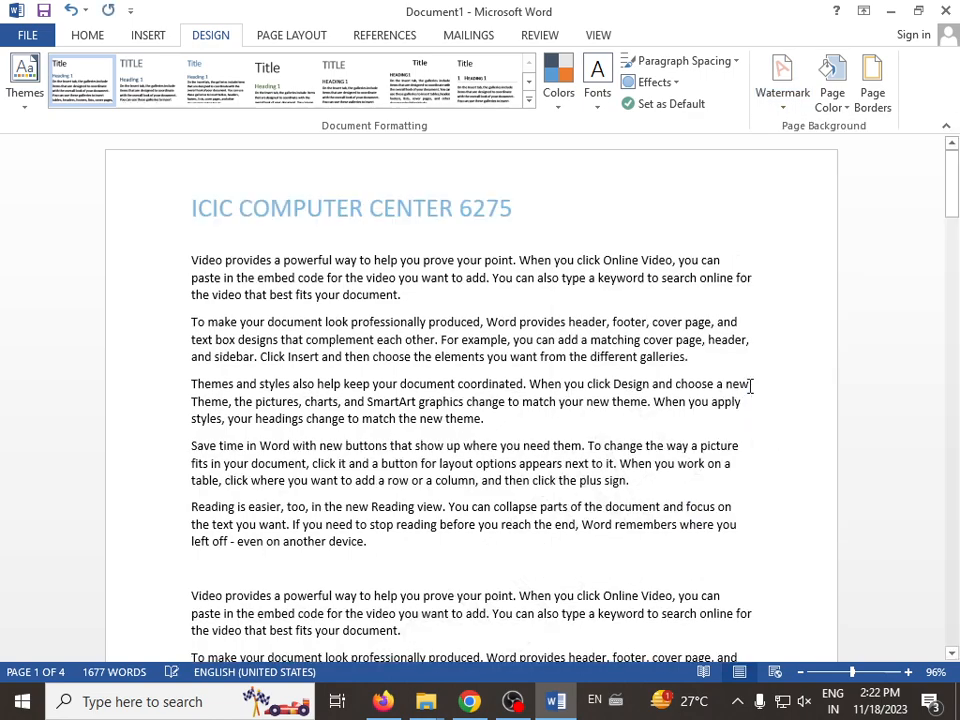
Review the custom watermark across the pages, briefly opening the second page's header to select its text.
scroll(248, 253, down, 15)
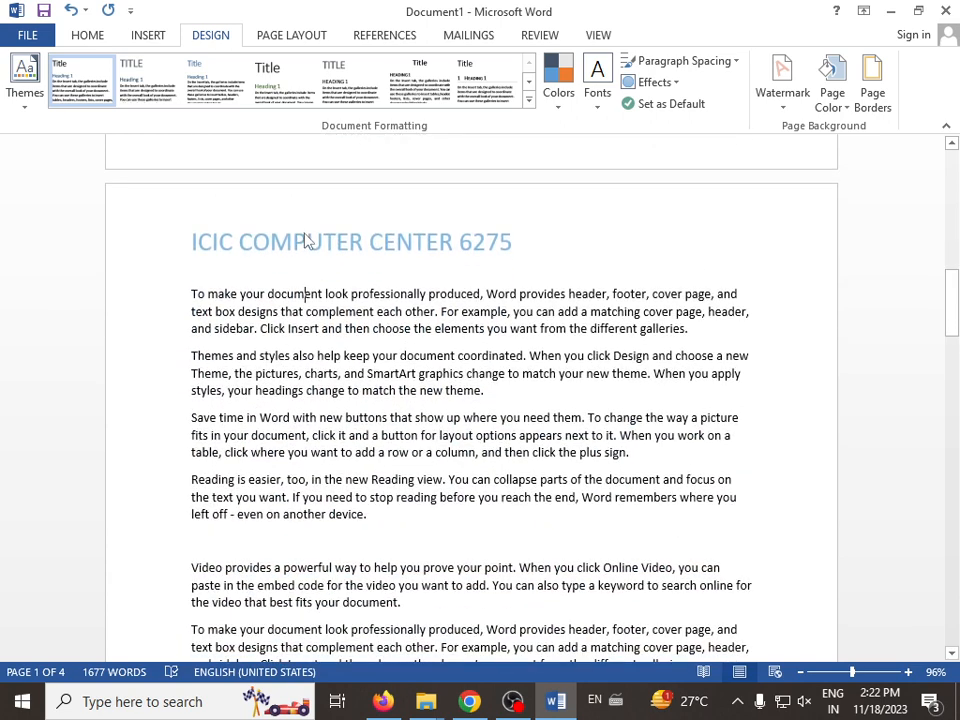
triple_click(309, 245)
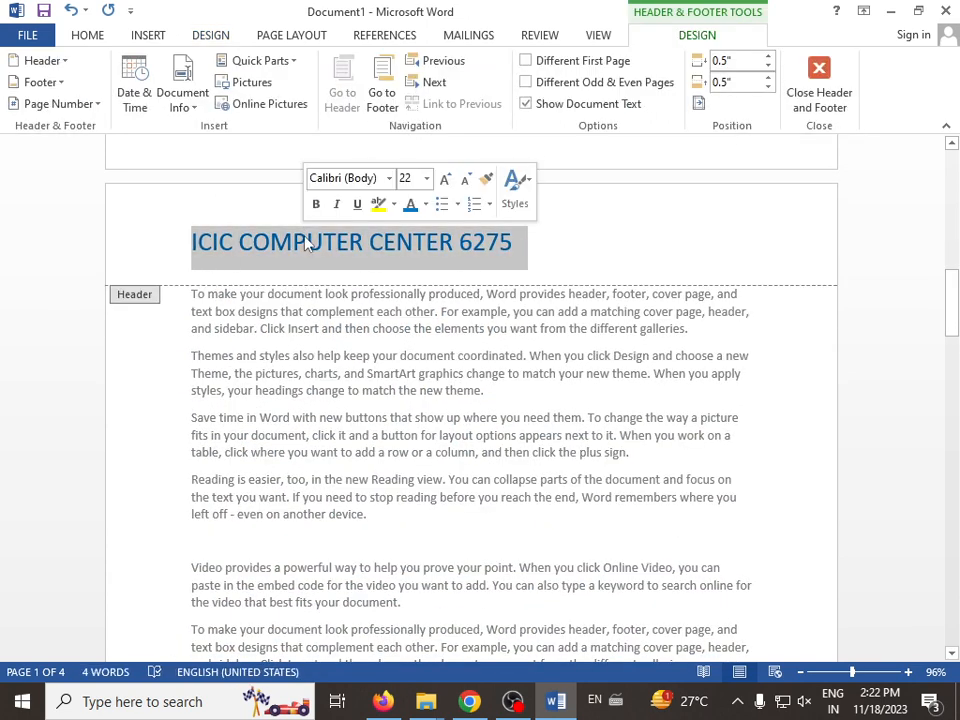
double_click(312, 398)
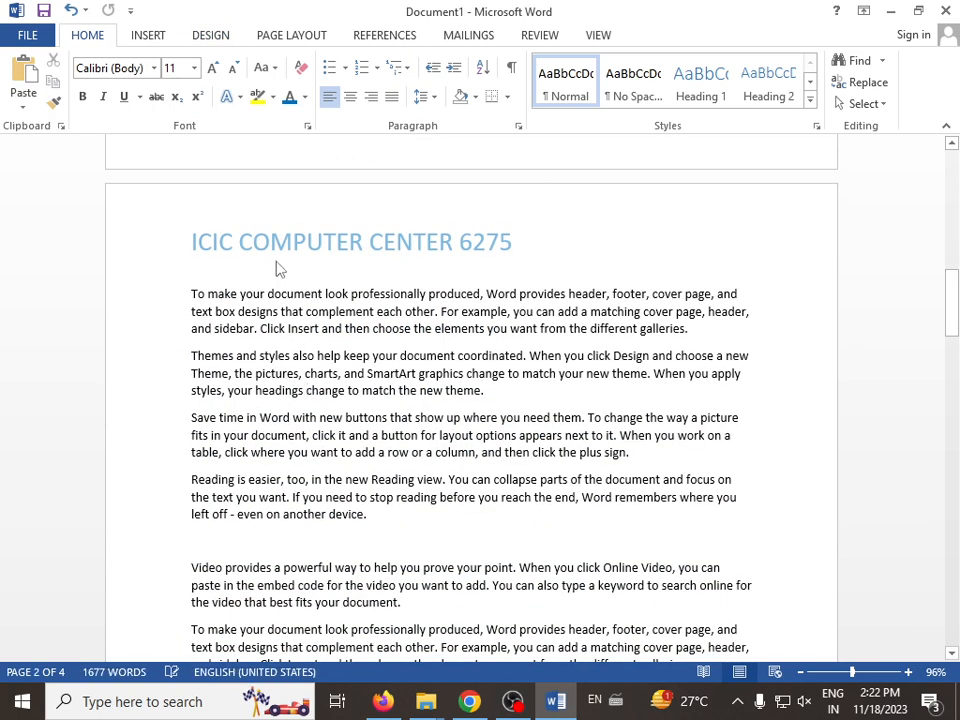
scroll(383, 440, down, 15)
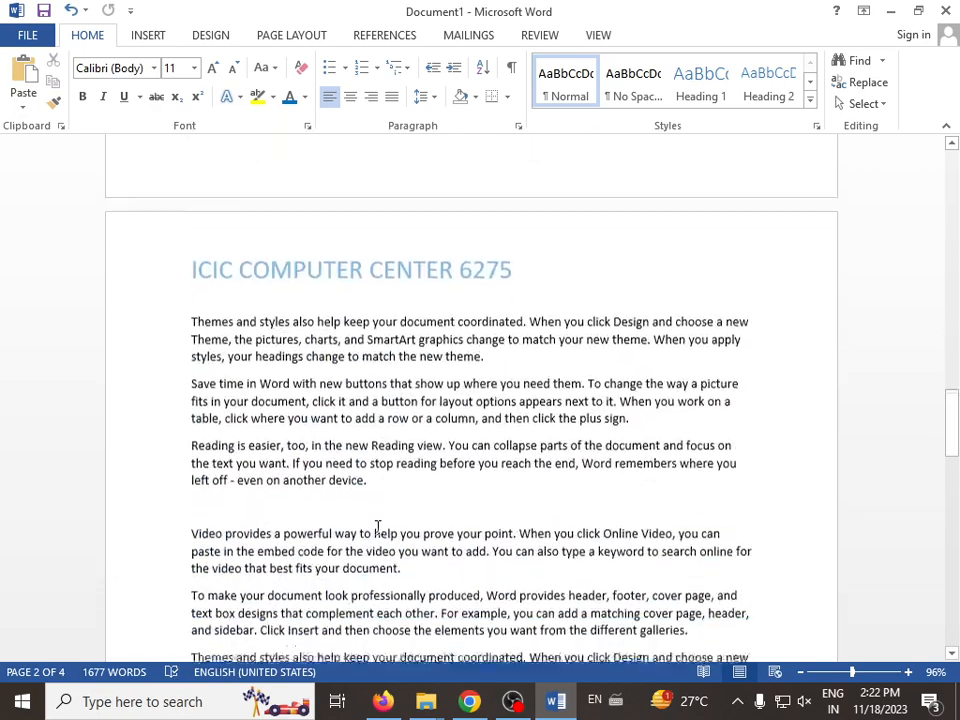
scroll(378, 527, up, 5)
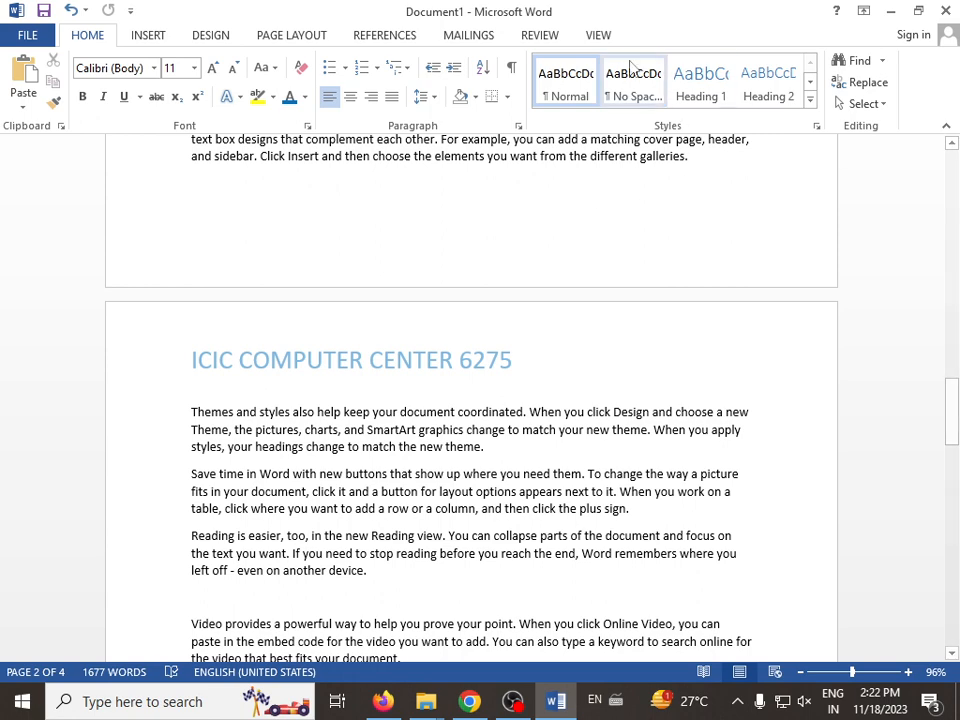
Show the watermark gallery again with the custom ICIC COMPUTER CENTER entry.
click(161, 44)
click(218, 39)
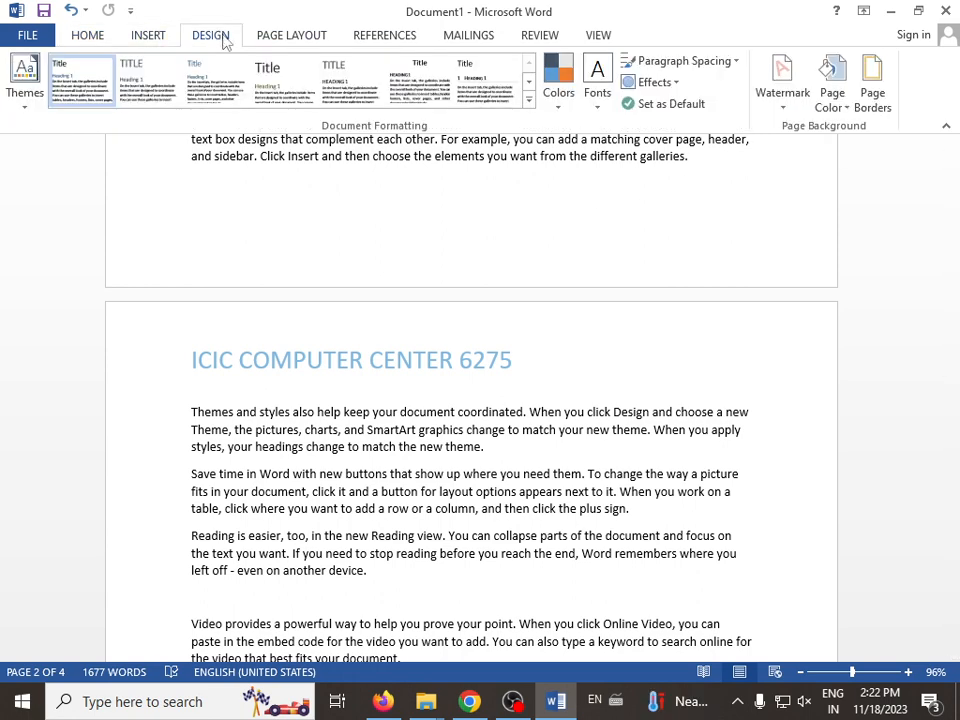
click(783, 108)
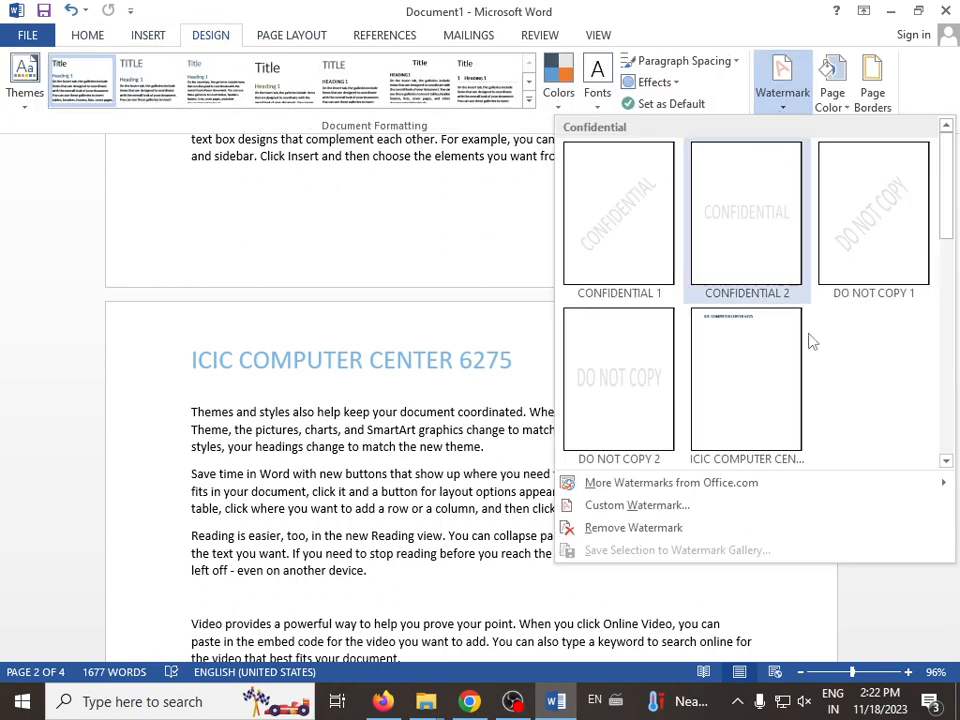